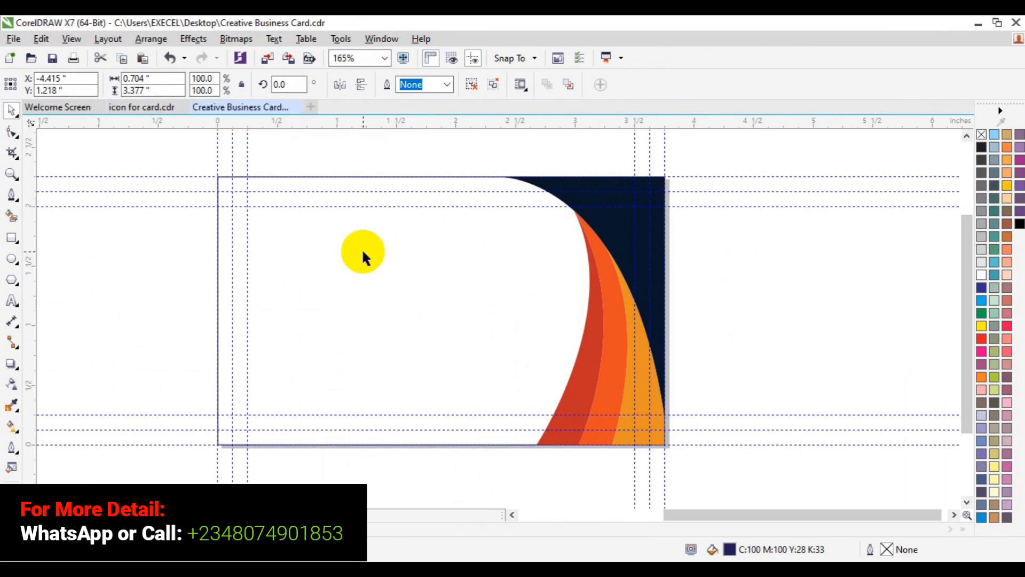
Step: Centre the navy person, phone, house and globe icon group on the card page
{"action": "key", "text": "p"}
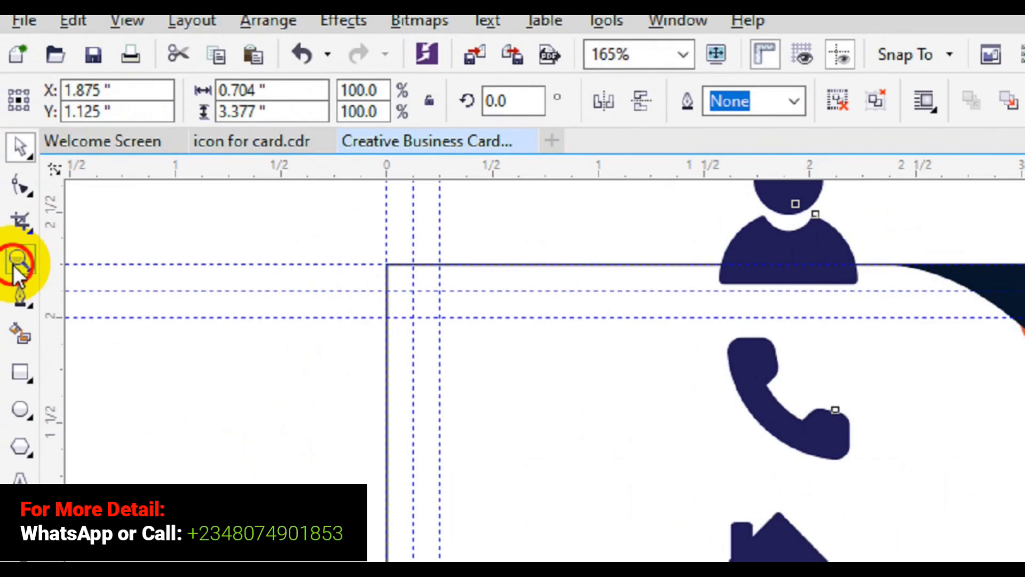
Step: Zoom out to the whole card and scale the icon group down to about 34.1%
{"action": "left_click", "coordinate": [16, 241]}
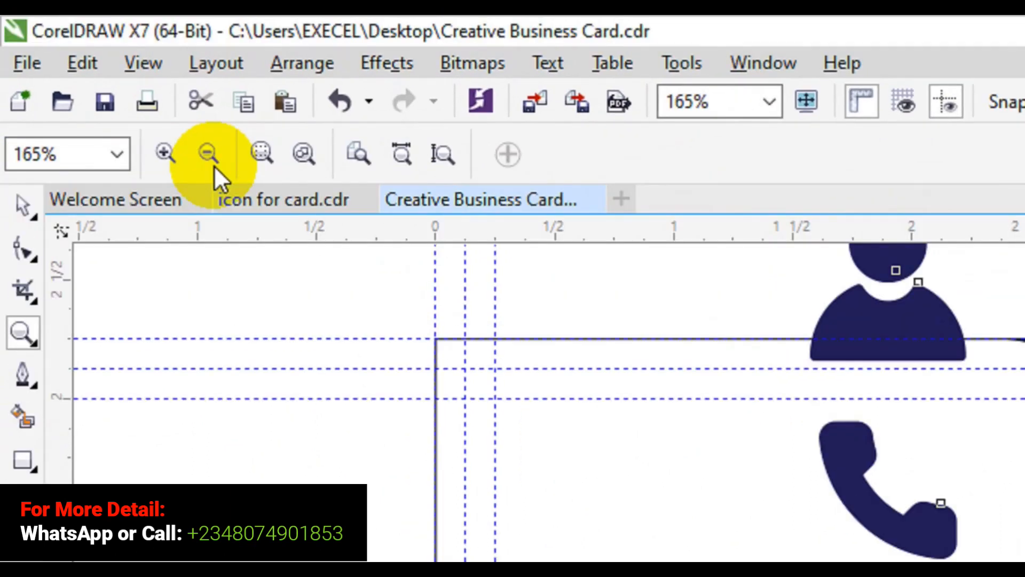
{"action": "left_click", "coordinate": [206, 155]}
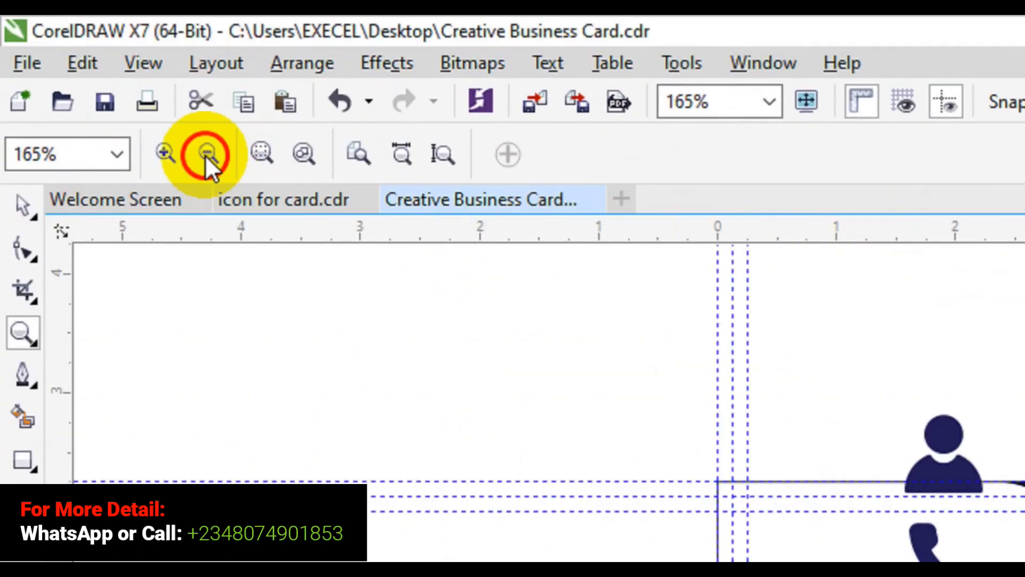
{"action": "left_click", "coordinate": [206, 154]}
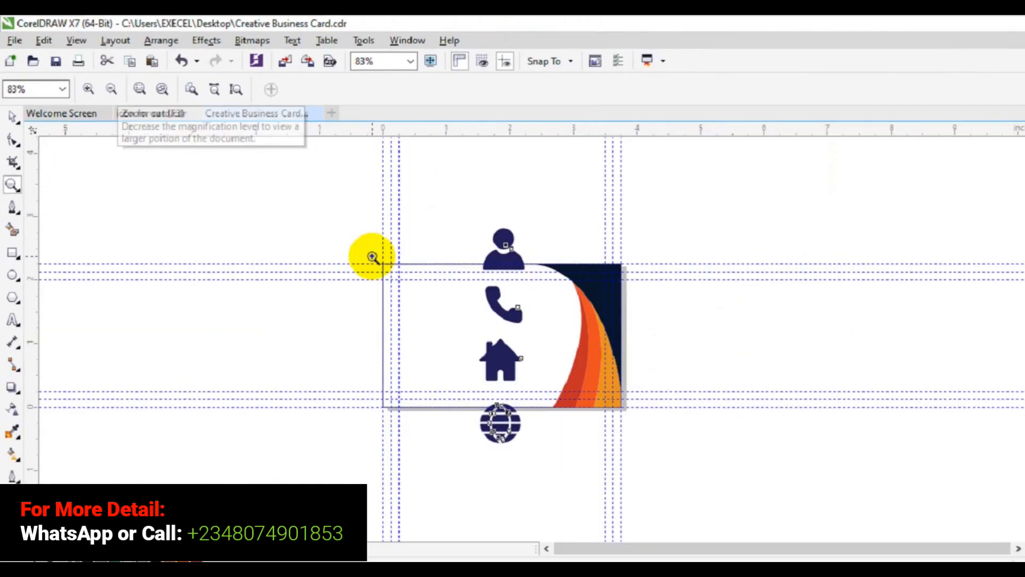
{"action": "key", "text": "space"}
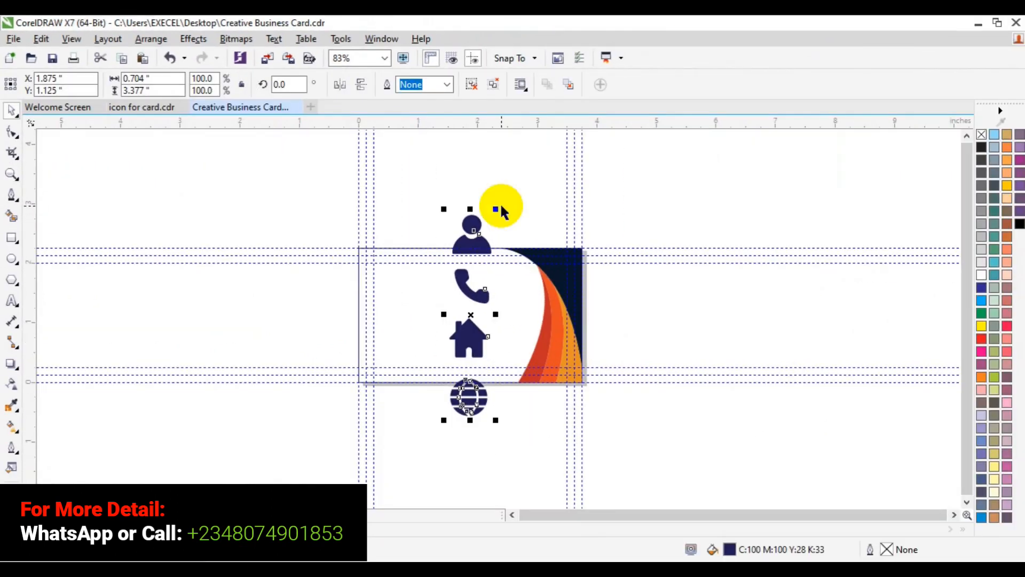
{"action": "left_click_drag", "start_coordinate": [499, 207], "coordinate": [481, 247]}
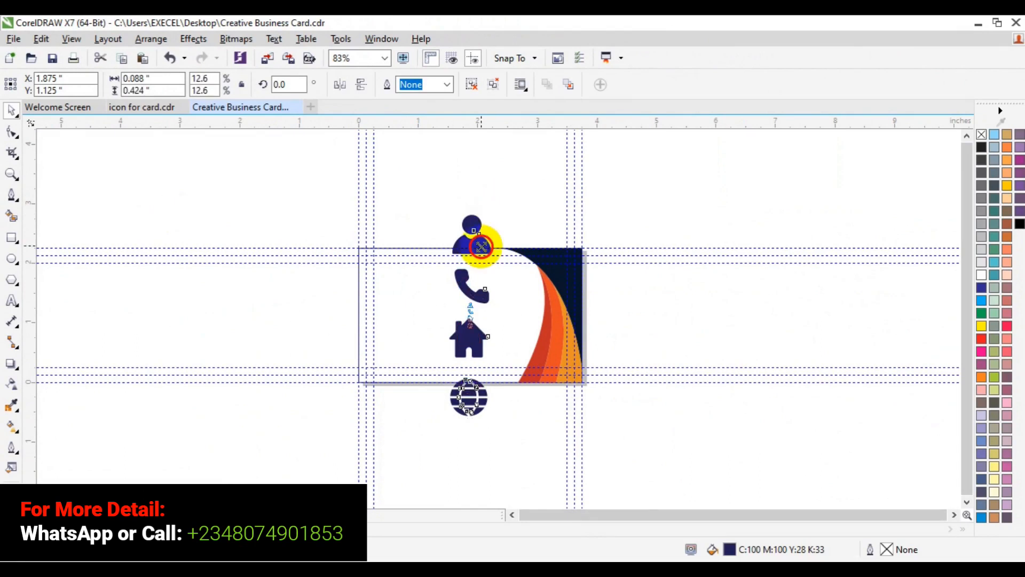
{"action": "left_click_drag", "start_coordinate": [481, 247], "coordinate": [485, 237]}
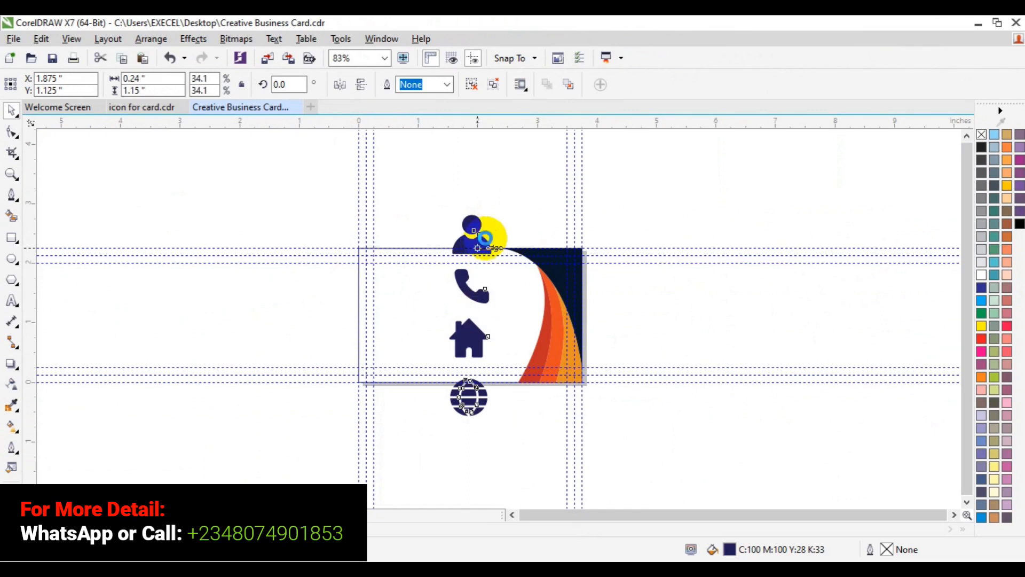
Step: Check the resized icons up close, then move the icon group toward the card's left edge
{"action": "left_click", "coordinate": [12, 174]}
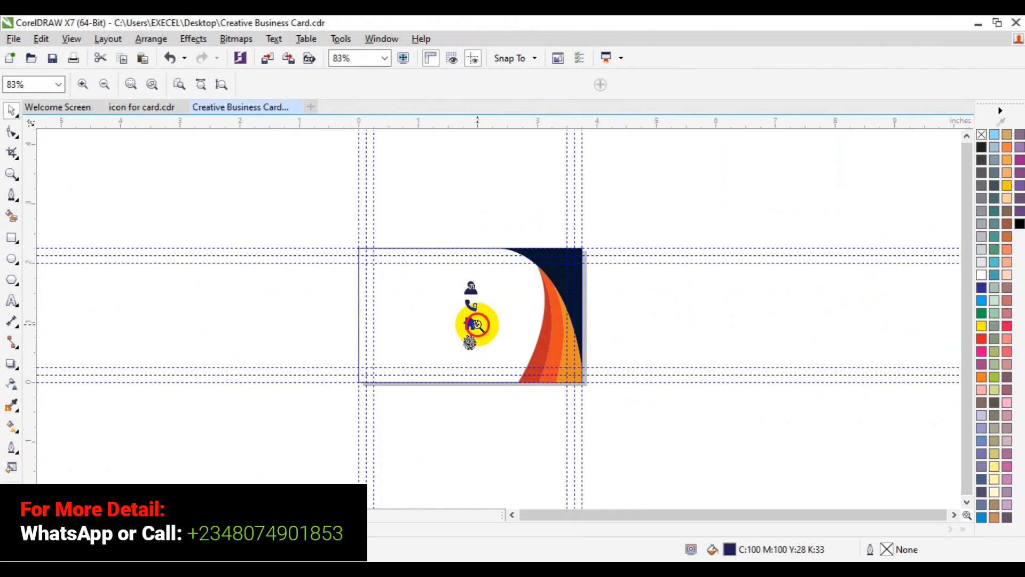
{"action": "left_click", "coordinate": [475, 324]}
{"action": "left_click", "coordinate": [473, 322]}
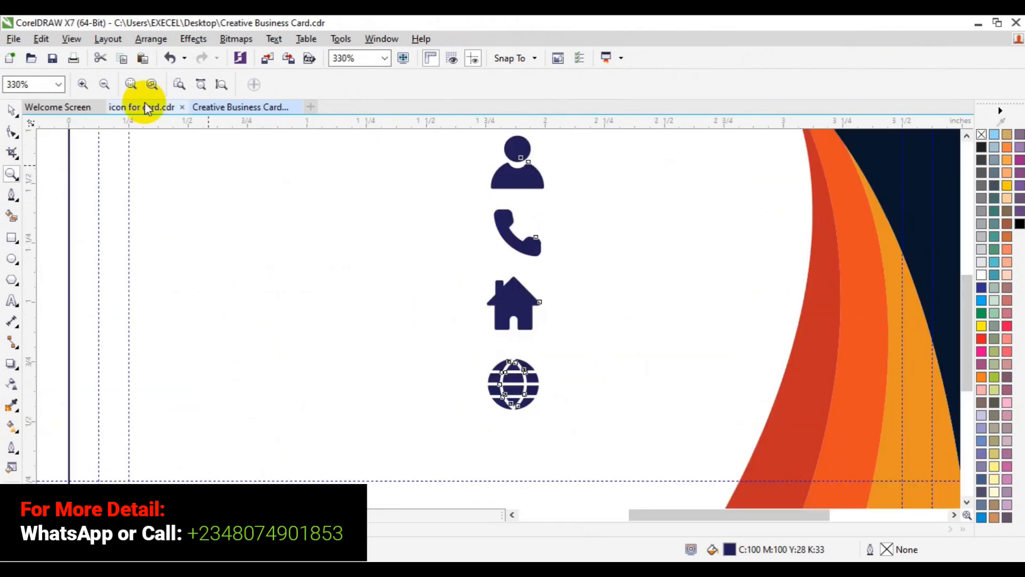
{"action": "left_click", "coordinate": [110, 86]}
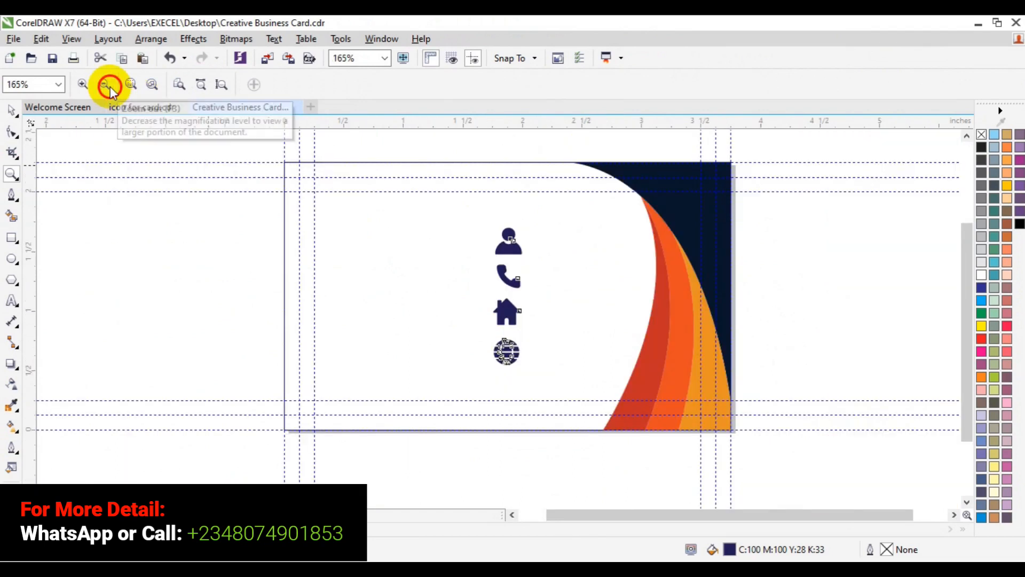
{"action": "left_click", "coordinate": [11, 110]}
{"action": "left_click", "coordinate": [512, 294]}
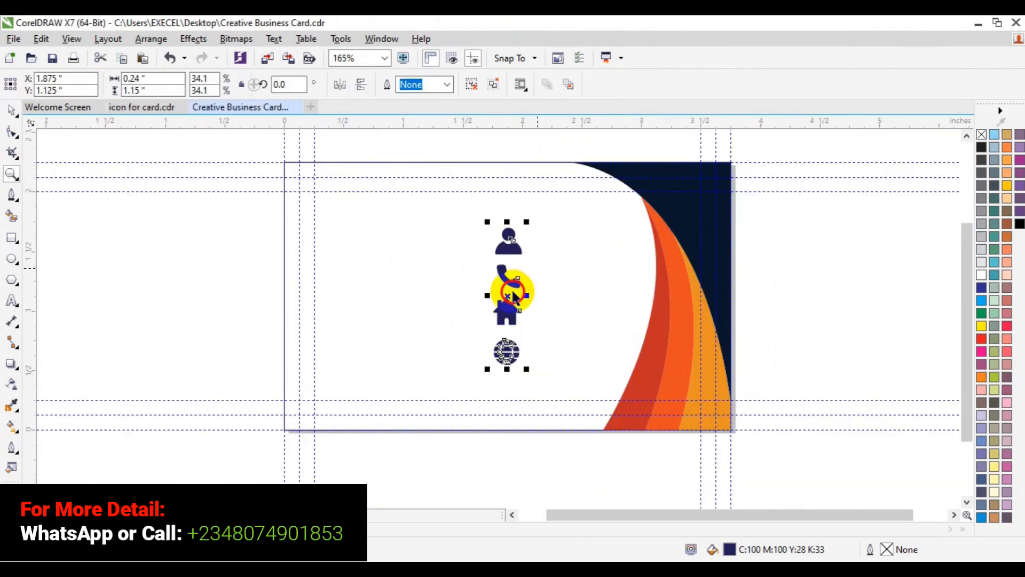
{"action": "left_click_drag", "start_coordinate": [513, 294], "coordinate": [329, 306]}
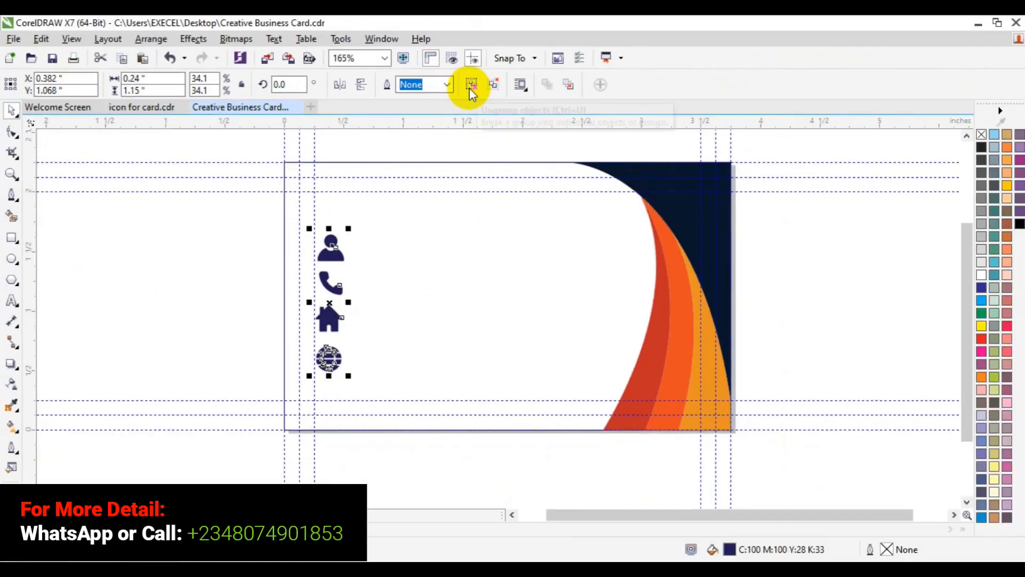
Step: Ungroup the icon column, then split the person and phone pair apart
{"action": "left_click", "coordinate": [470, 85]}
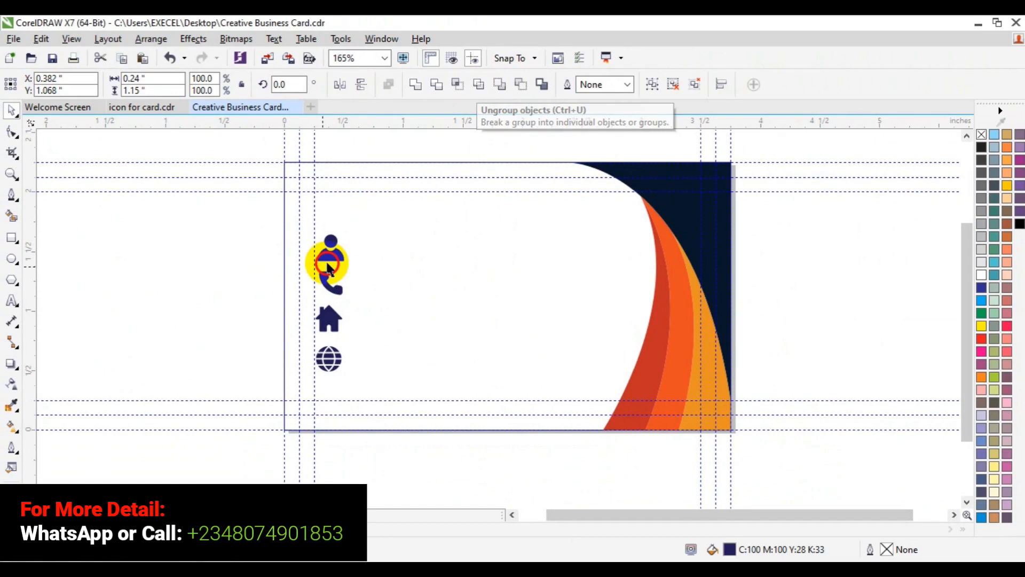
{"action": "left_click", "coordinate": [328, 267]}
{"action": "left_click", "coordinate": [471, 85]}
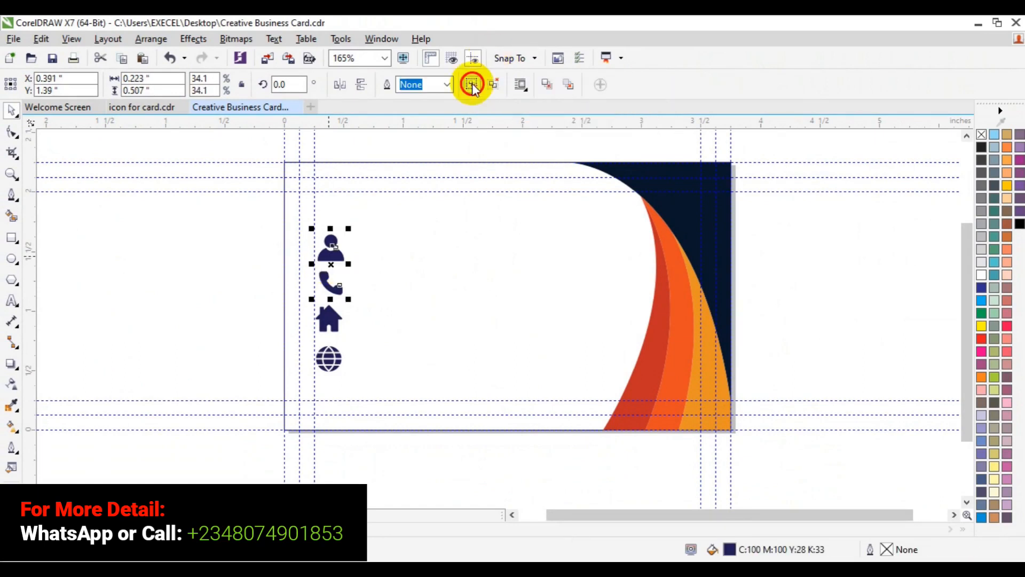
Step: Select the person icon alone and move it higher up the card
{"action": "left_click", "coordinate": [291, 272]}
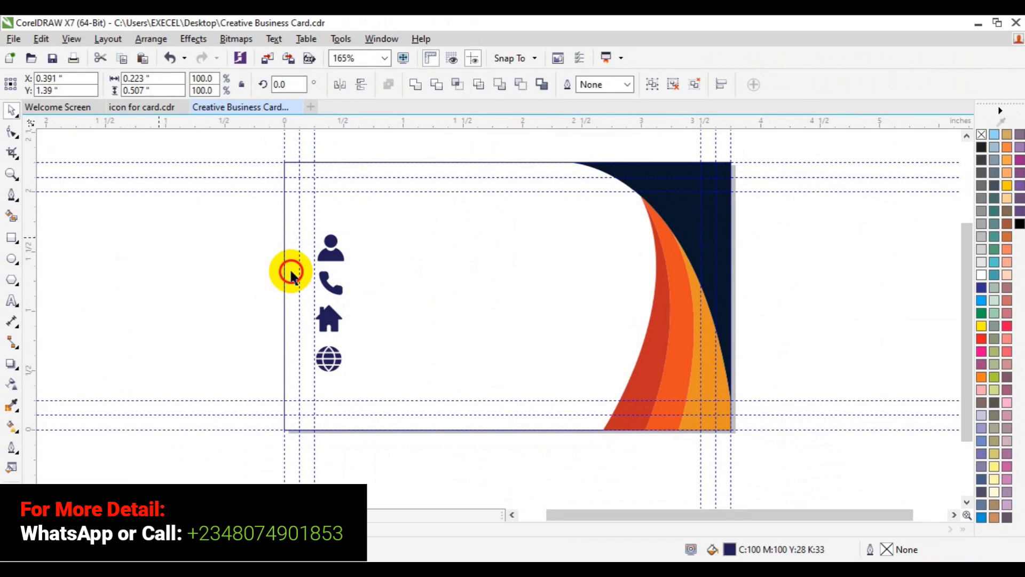
{"action": "left_click", "coordinate": [327, 261]}
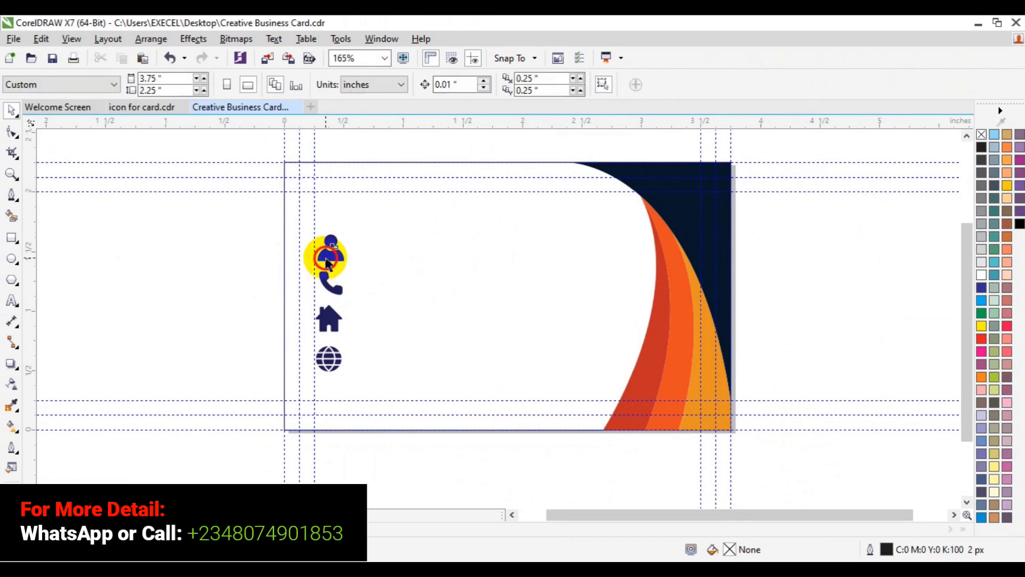
{"action": "left_click", "coordinate": [326, 261]}
{"action": "left_click_drag", "start_coordinate": [328, 258], "coordinate": [331, 218]}
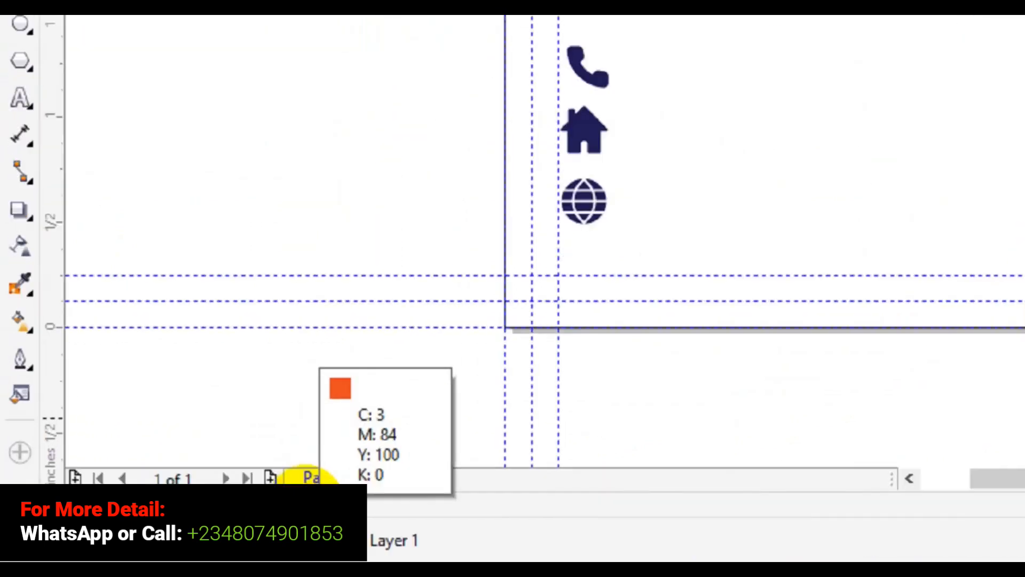
Step: Fill the person and phone icons with orange from the palette
{"action": "left_click", "coordinate": [324, 501]}
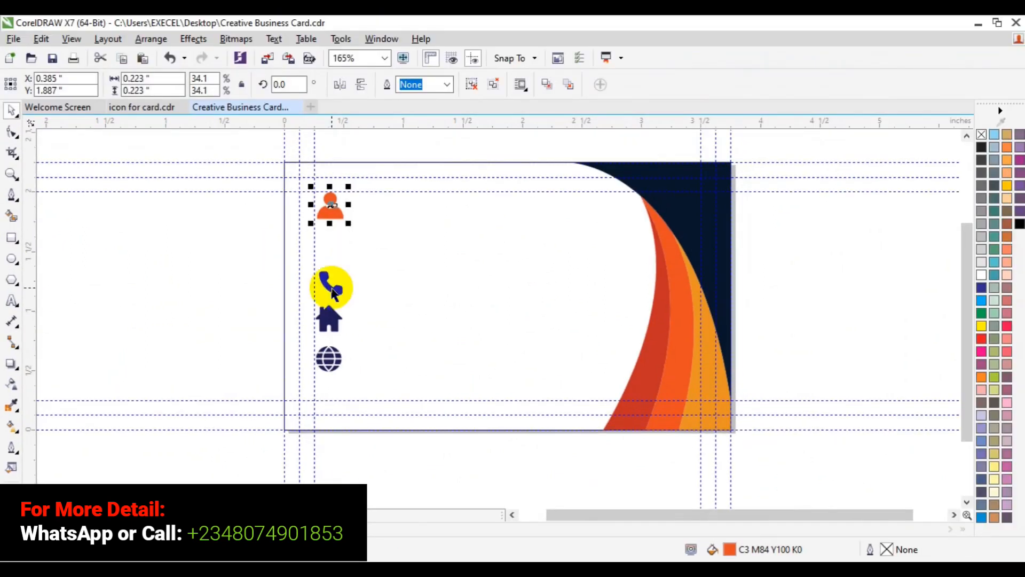
{"action": "left_click", "coordinate": [332, 291]}
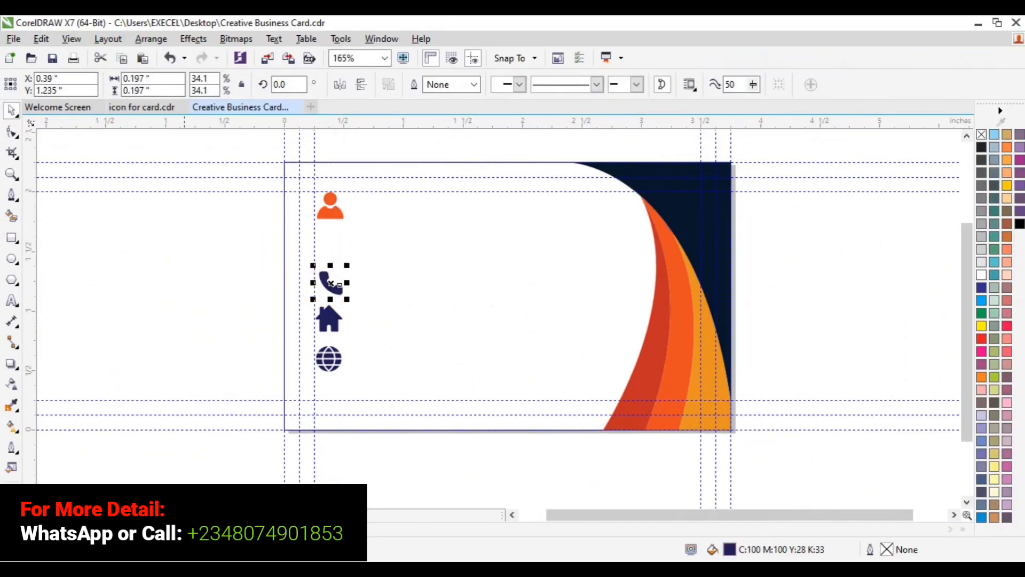
{"action": "left_click", "coordinate": [170, 528]}
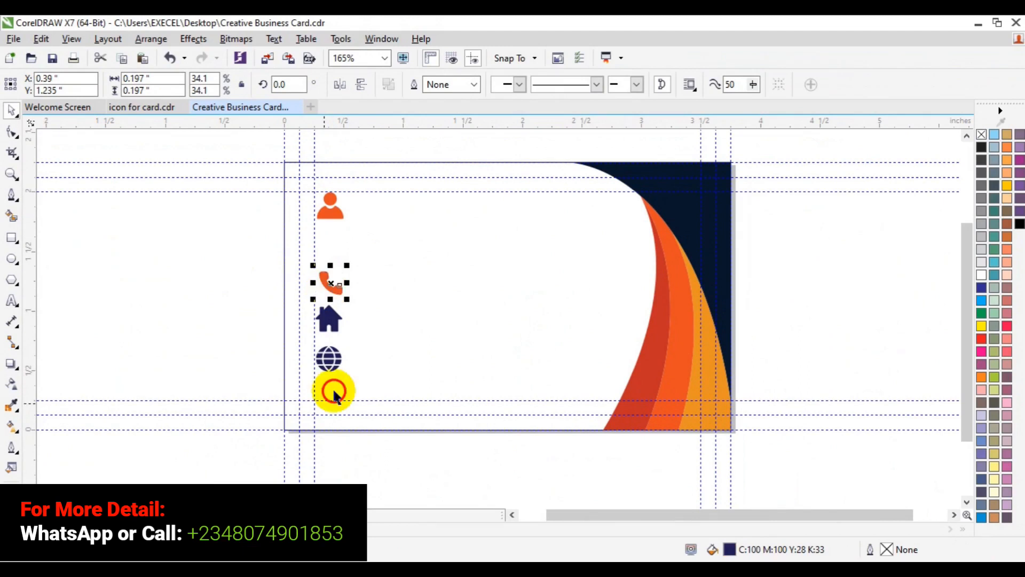
Step: Separate the house and globe icons, fill the globe orange-red and the house lighter orange
{"action": "left_click", "coordinate": [329, 363]}
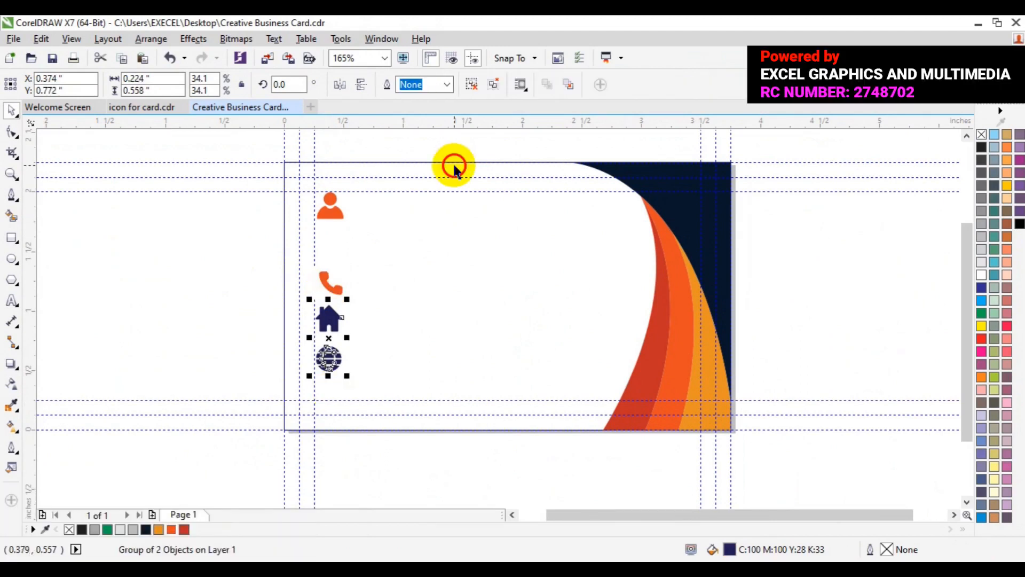
{"action": "left_click", "coordinate": [474, 88]}
{"action": "left_click", "coordinate": [322, 366]}
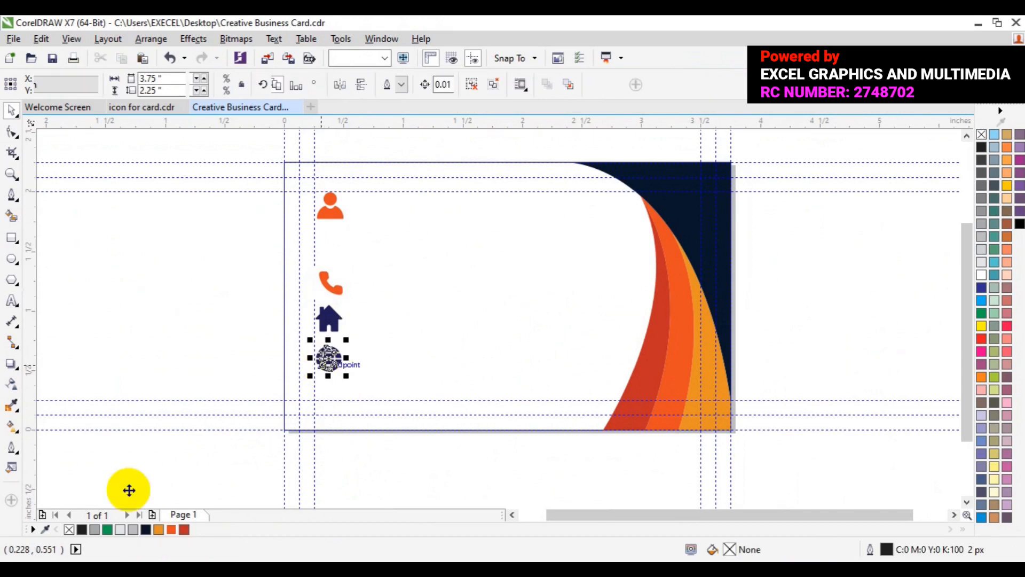
{"action": "left_click", "coordinate": [169, 530]}
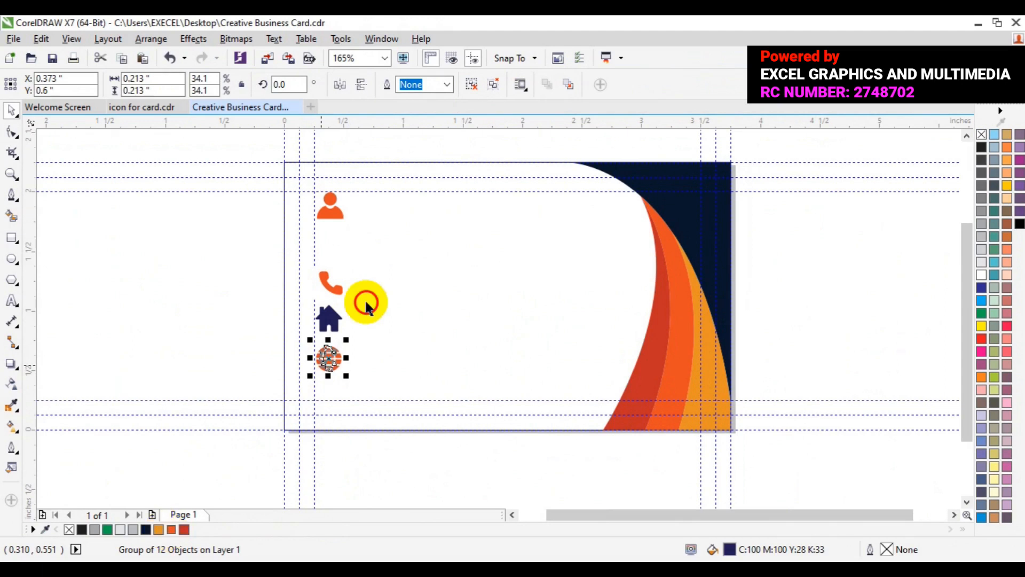
{"action": "left_click", "coordinate": [329, 315]}
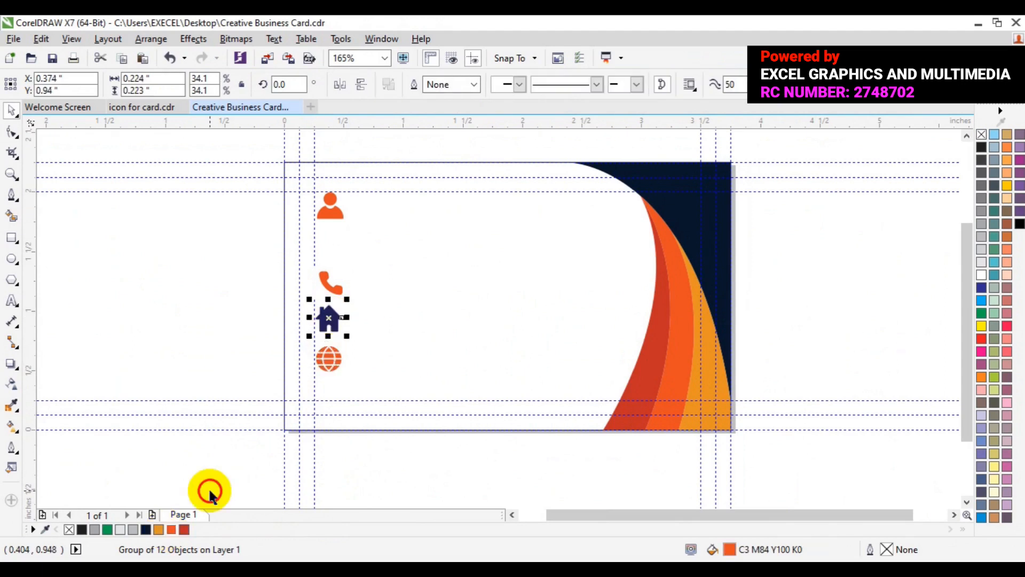
{"action": "left_click", "coordinate": [170, 531]}
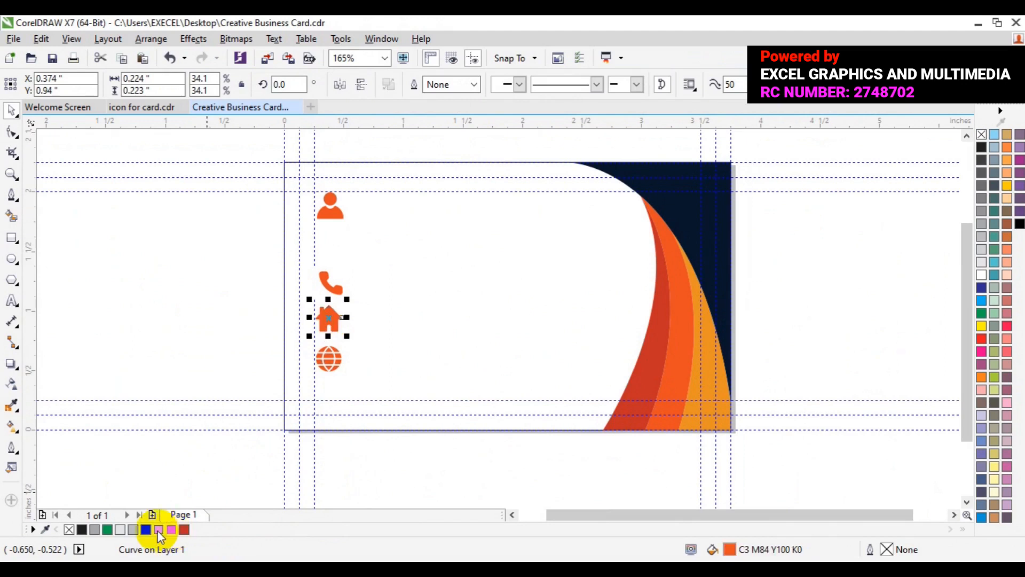
{"action": "left_click", "coordinate": [158, 530]}
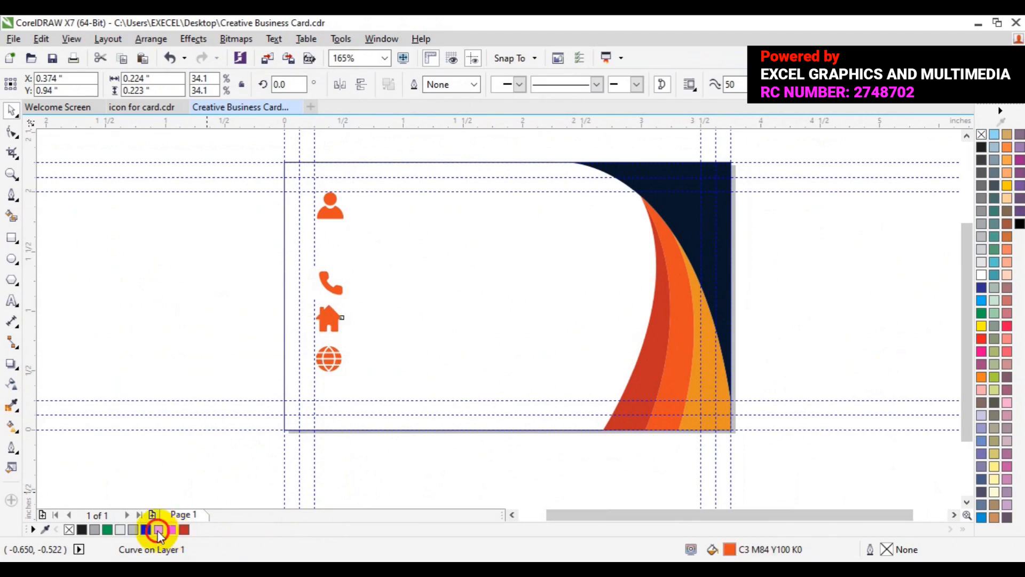
{"action": "left_click", "coordinate": [12, 174]}
{"action": "left_click", "coordinate": [384, 351]}
{"action": "left_click", "coordinate": [337, 337]}
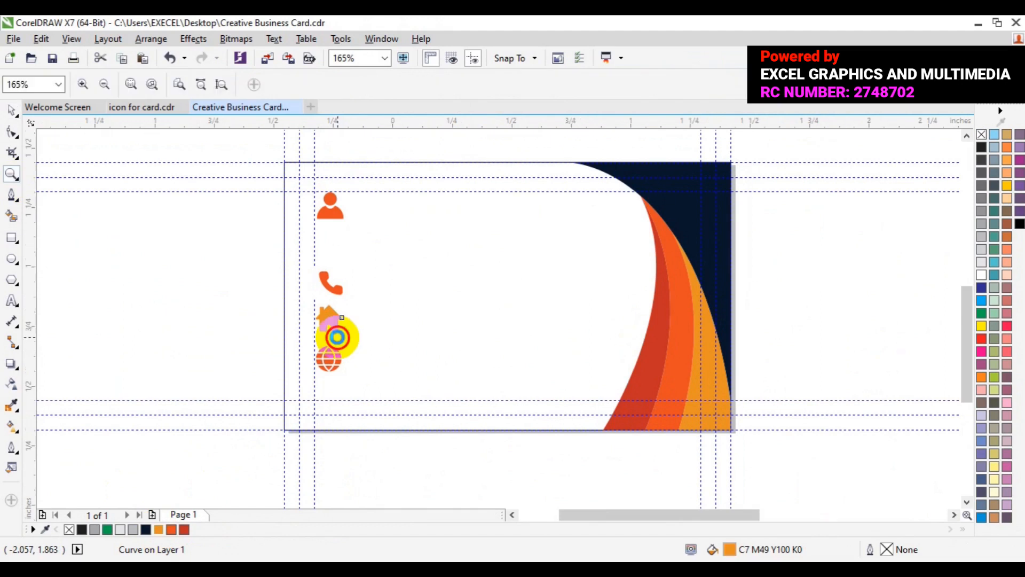
{"action": "left_click", "coordinate": [338, 338]}
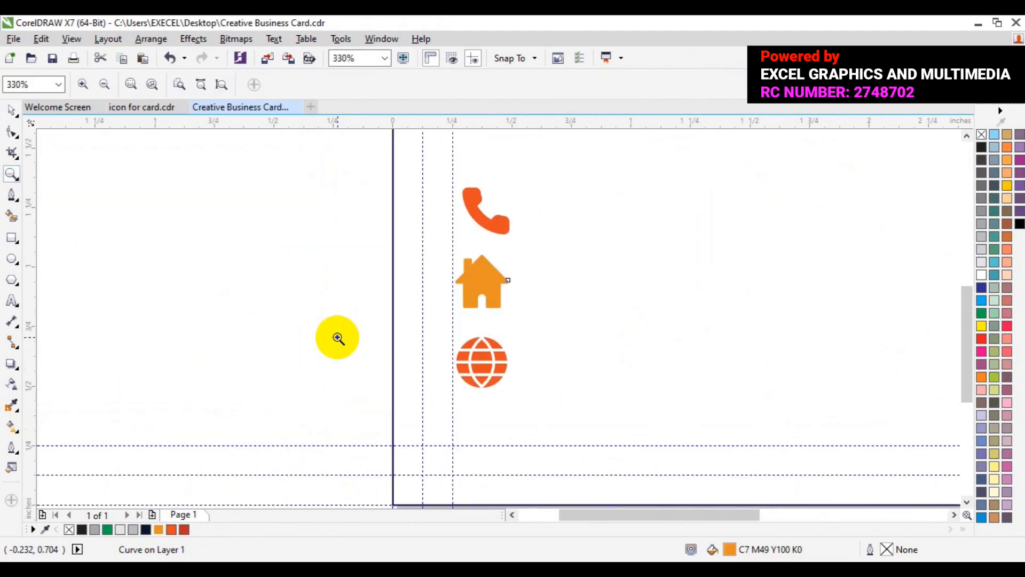
{"action": "key", "text": "space"}
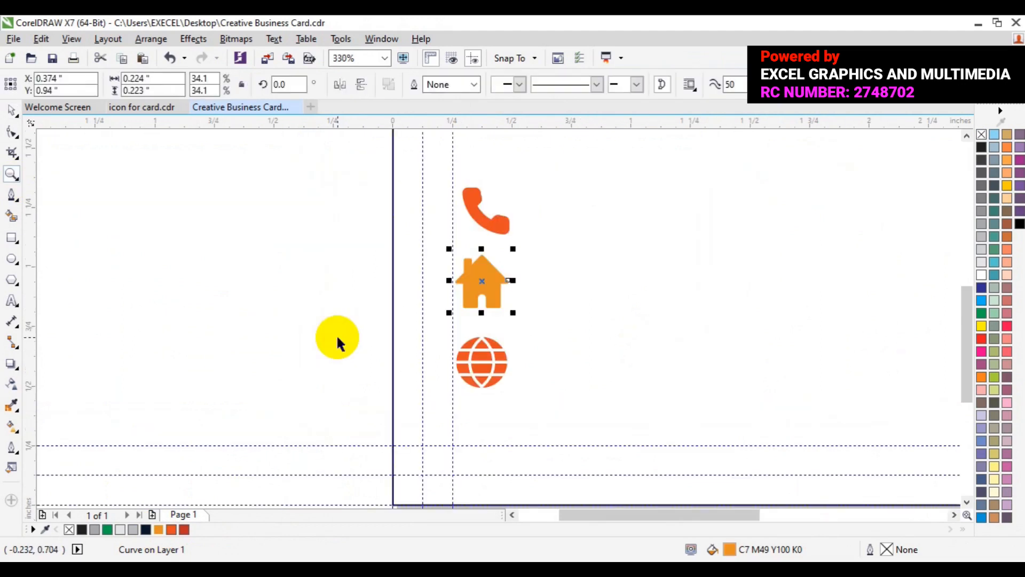
{"action": "left_click", "coordinate": [954, 516]}
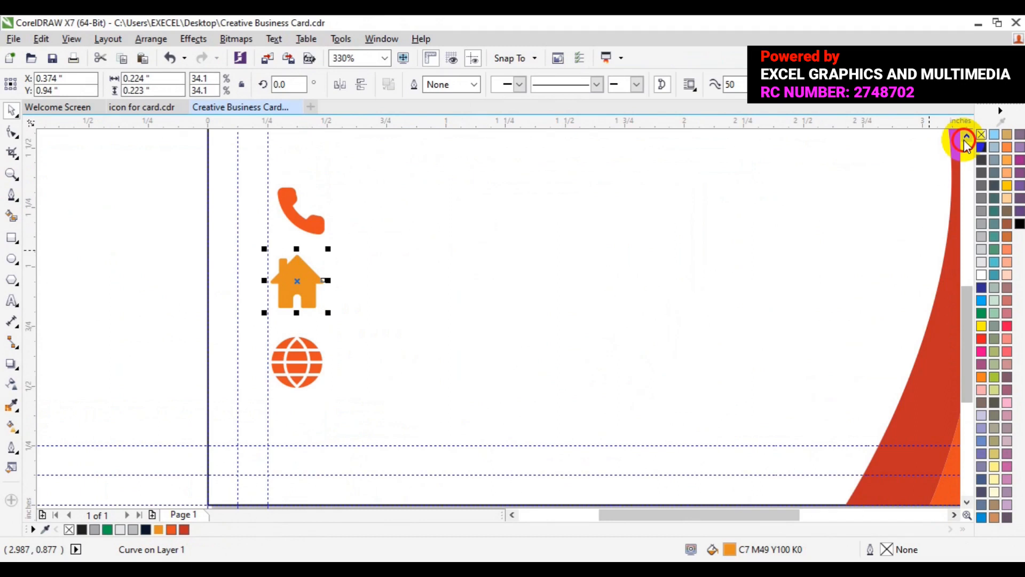
{"action": "left_click", "coordinate": [966, 137]}
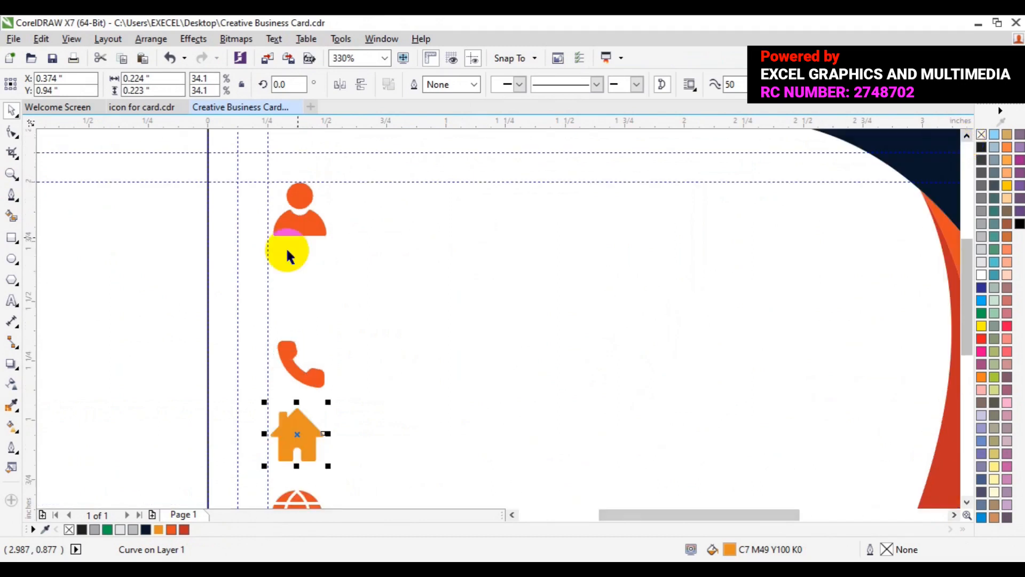
{"action": "left_click", "coordinate": [300, 233]}
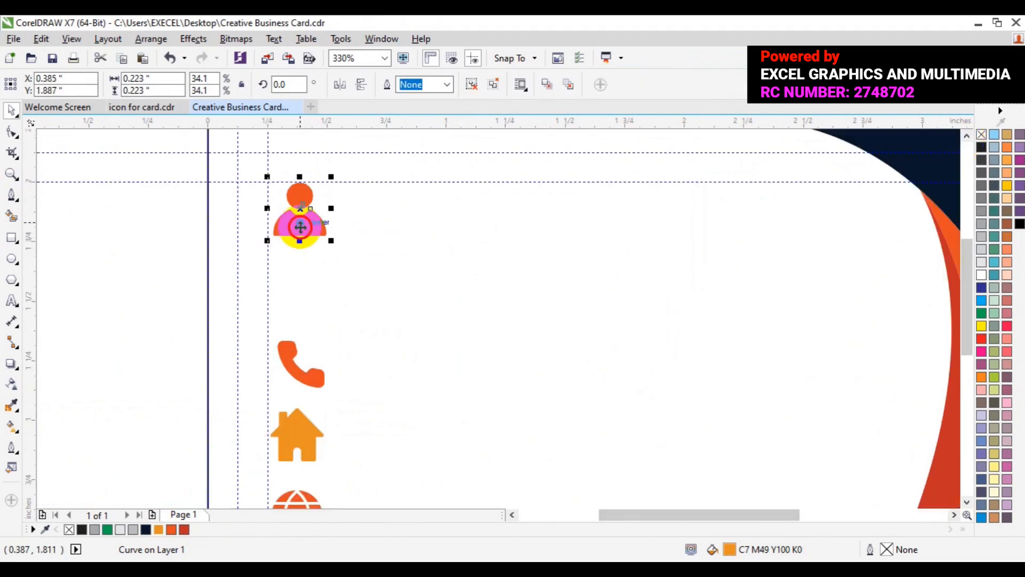
{"action": "key", "text": "Left"}
{"action": "key", "text": "Right"}
{"action": "left_click", "coordinate": [83, 319]}
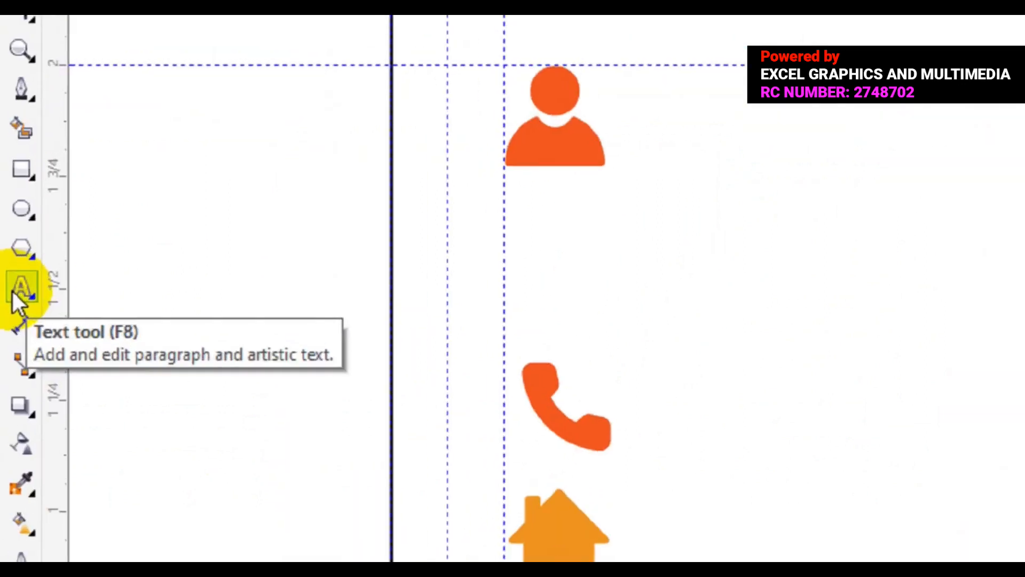
{"action": "left_click", "coordinate": [11, 303]}
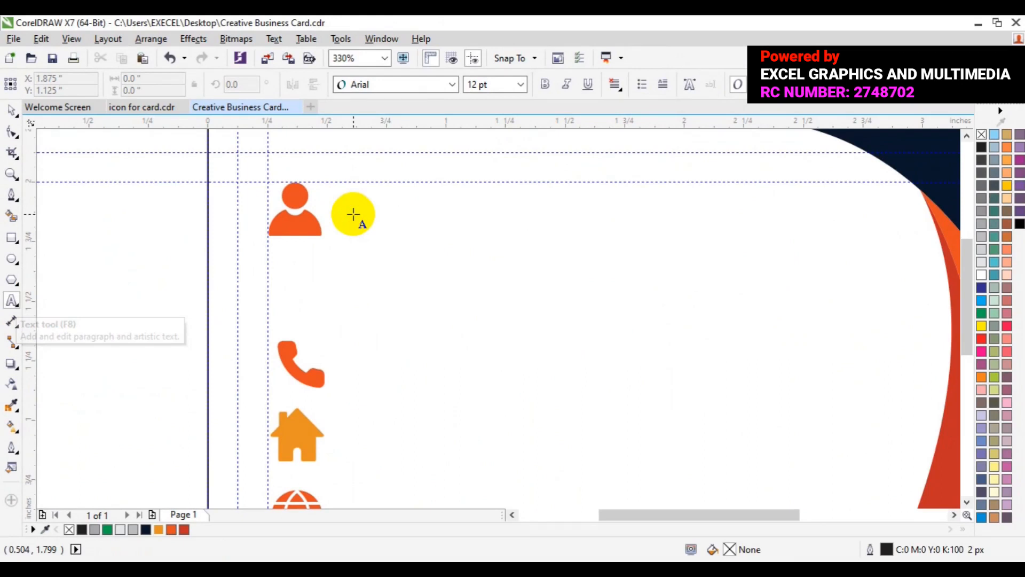
Step: Type the cardholder's full name in capitals right of the person icon and select it
{"action": "left_click", "coordinate": [352, 214]}
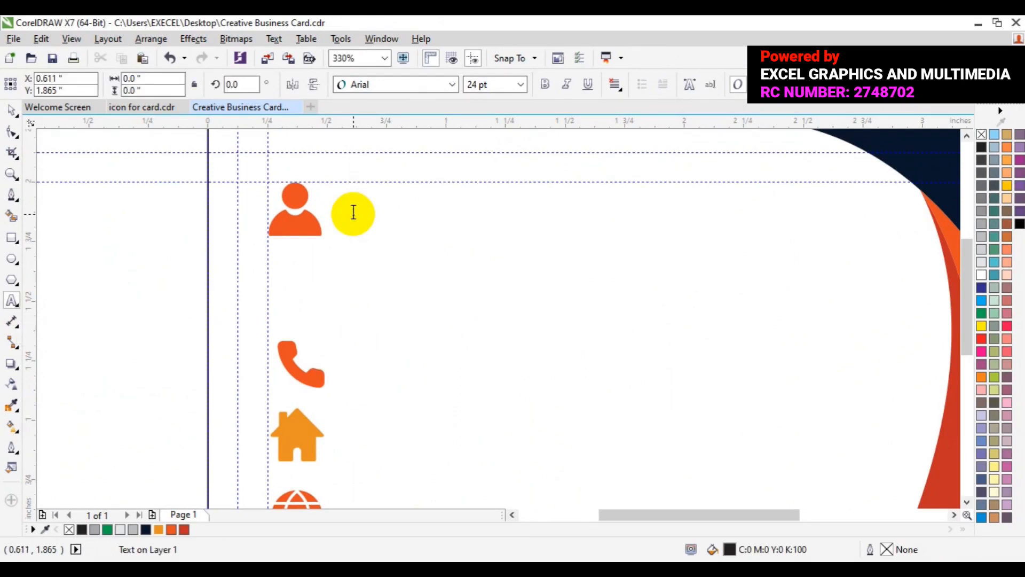
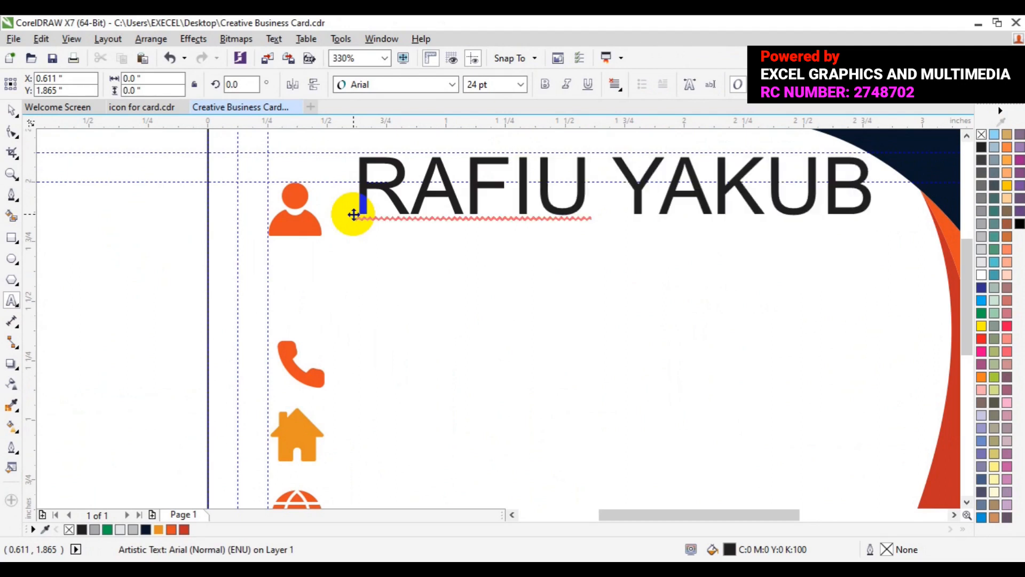
{"action": "key", "text": "Escape"}
{"action": "key", "text": "ctrl+a"}
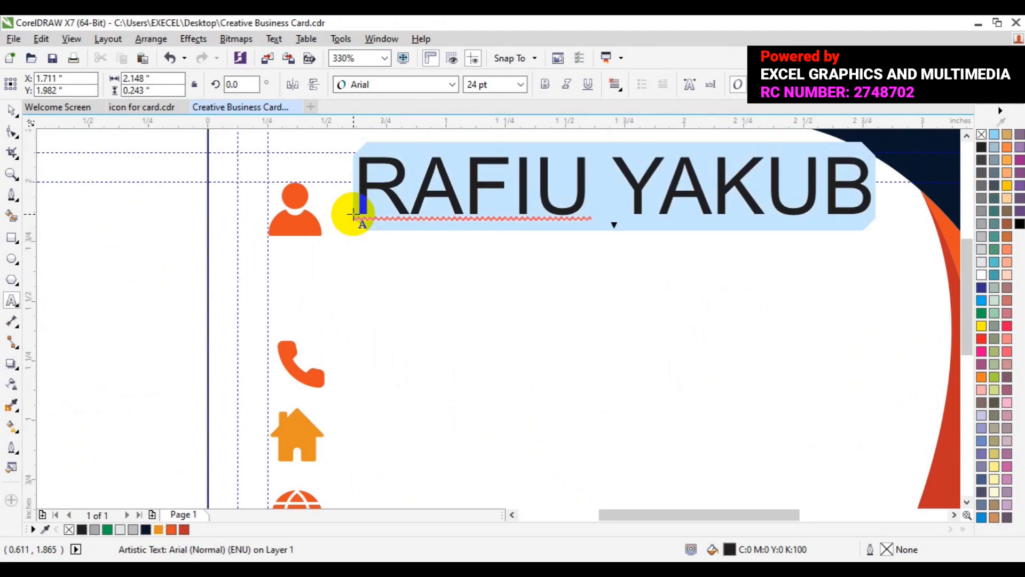
{"action": "left_click", "coordinate": [450, 89]}
Step: Set the name text to Roboto Bold at 12 pt
{"action": "left_click", "coordinate": [450, 87]}
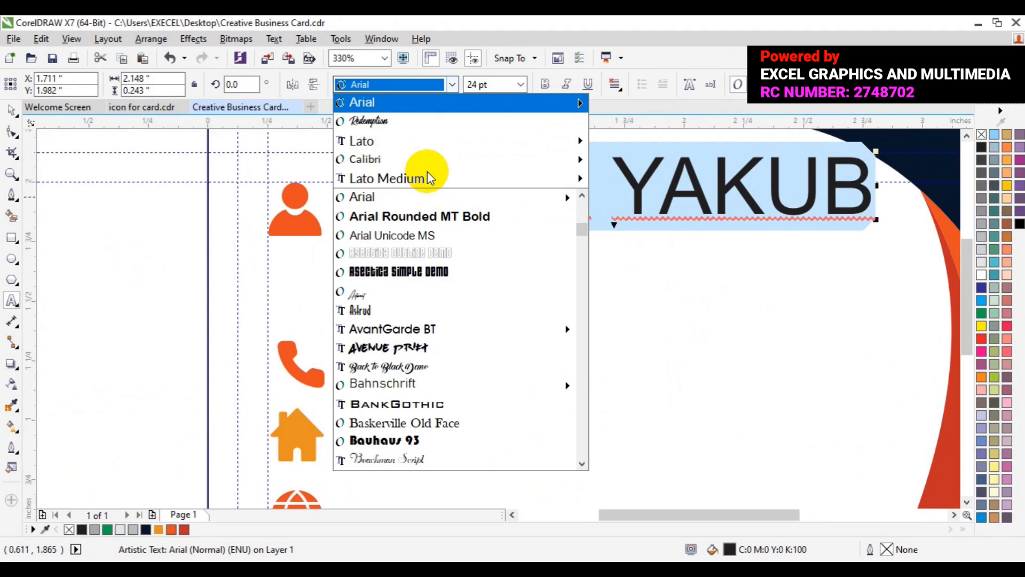
{"action": "key", "text": "r"}
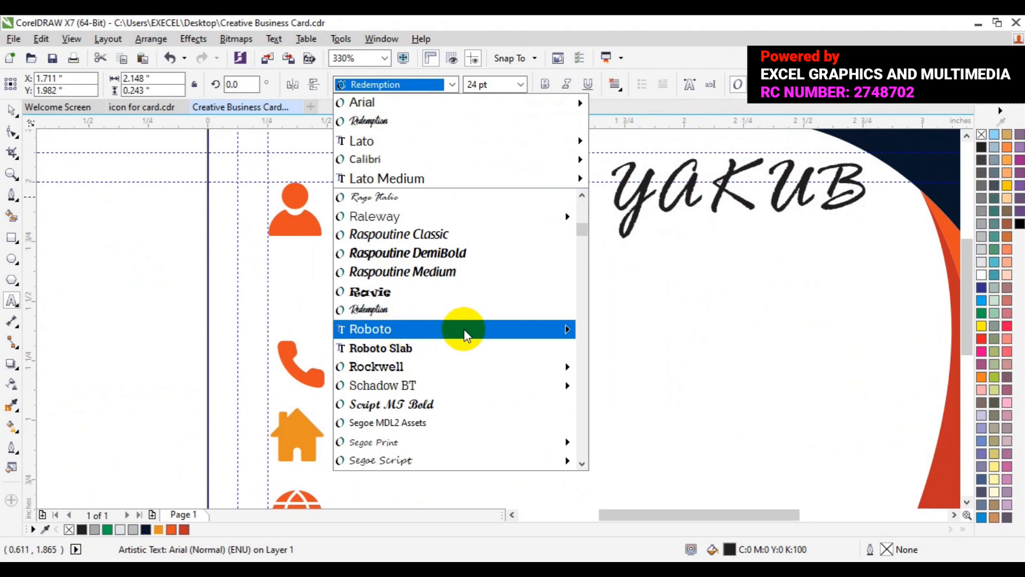
{"action": "mouse_move", "coordinate": [464, 328]}
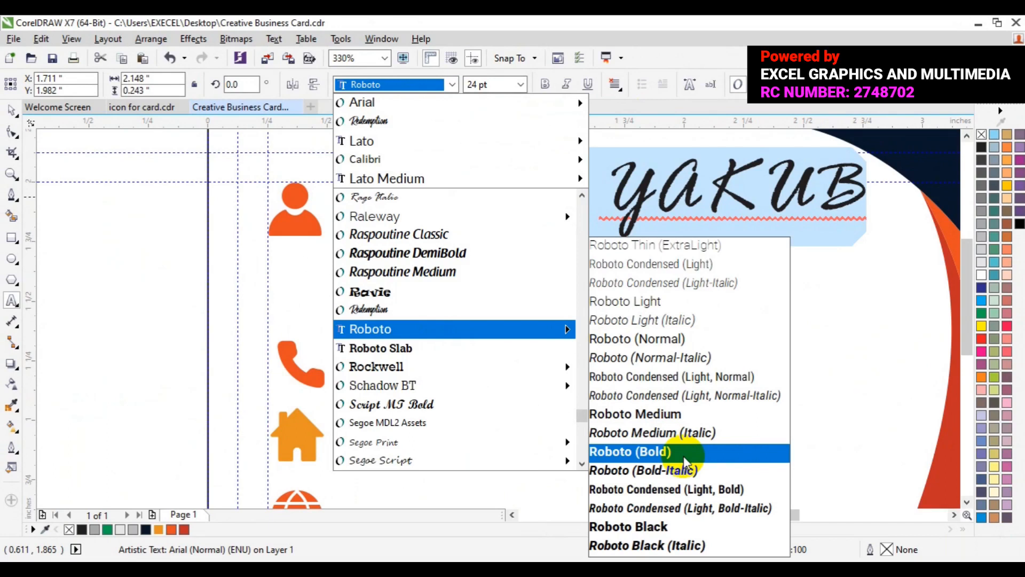
{"action": "left_click", "coordinate": [684, 459]}
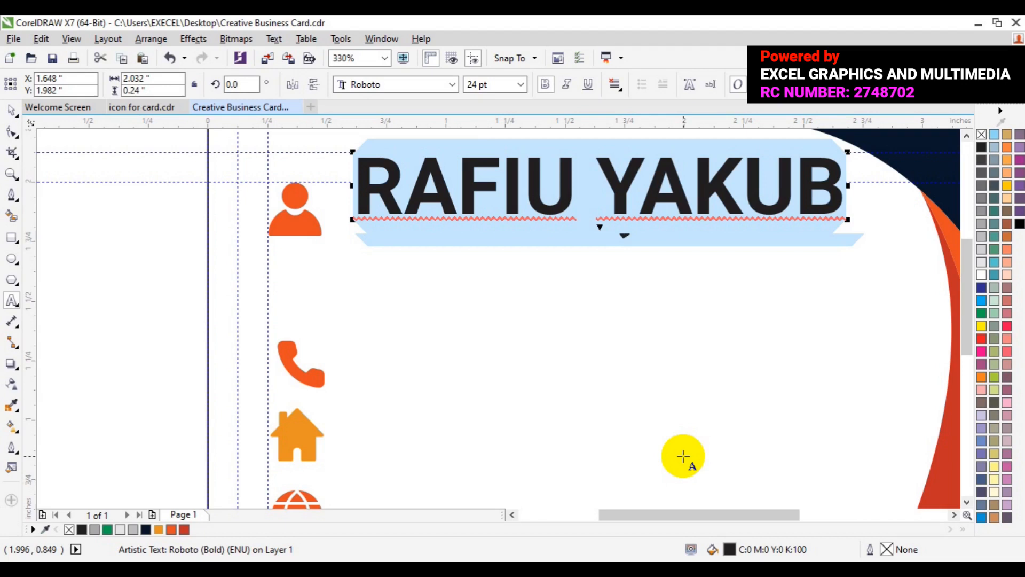
{"action": "left_click", "coordinate": [524, 89]}
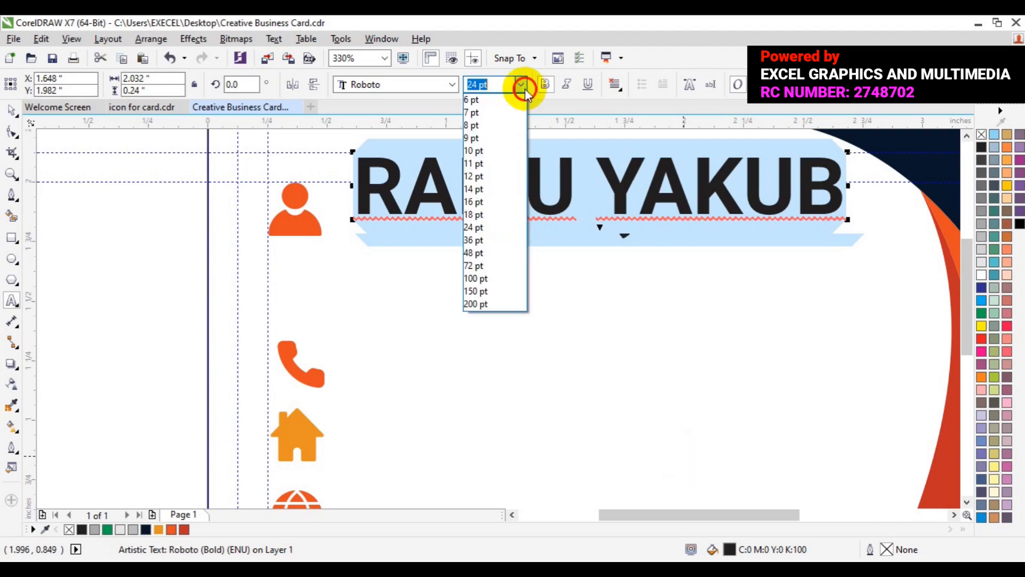
{"action": "left_click", "coordinate": [475, 177]}
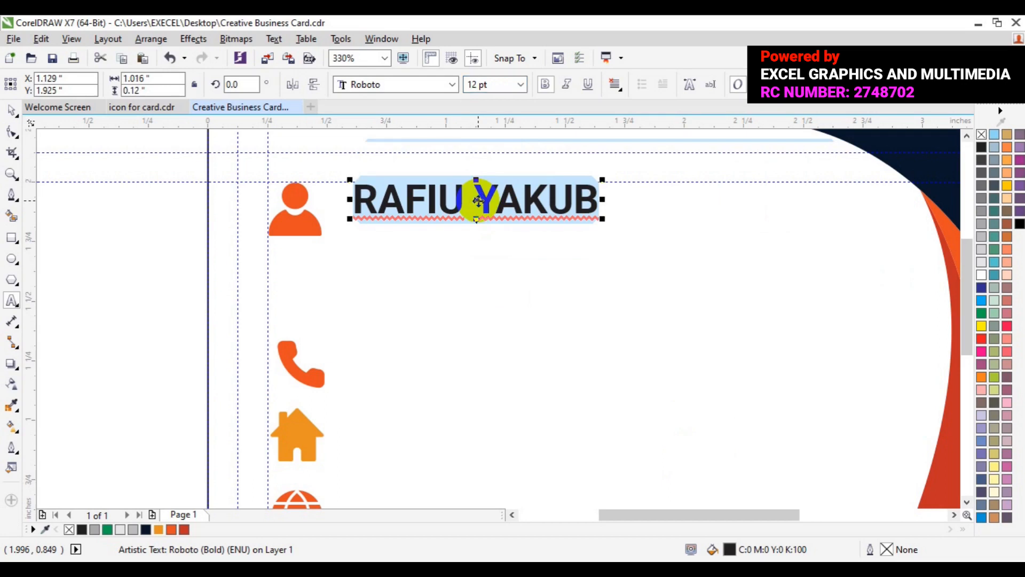
Step: Select the surname within the name text
{"action": "left_click", "coordinate": [470, 201]}
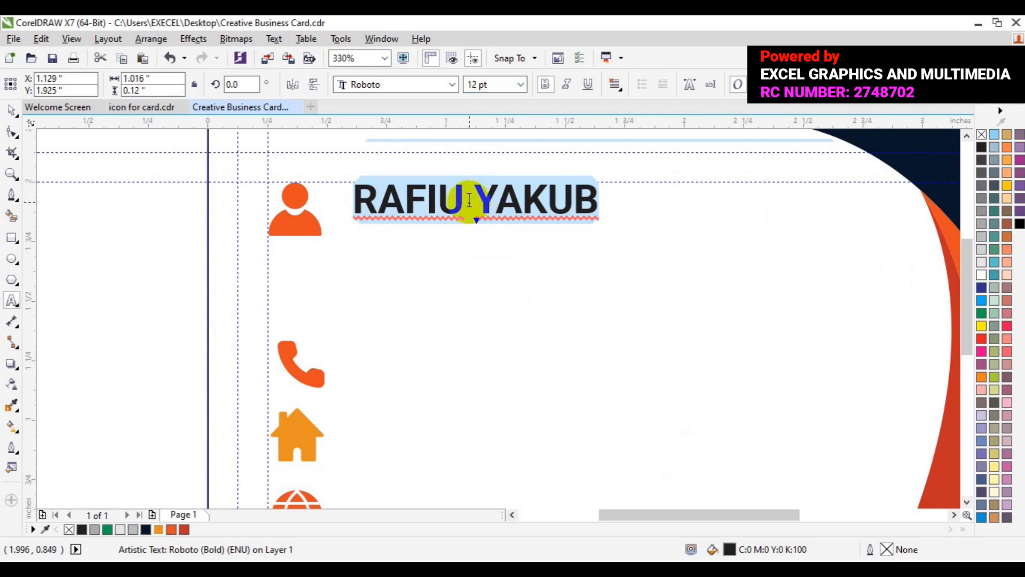
{"action": "left_click", "coordinate": [469, 202]}
{"action": "double_click", "coordinate": [469, 200]}
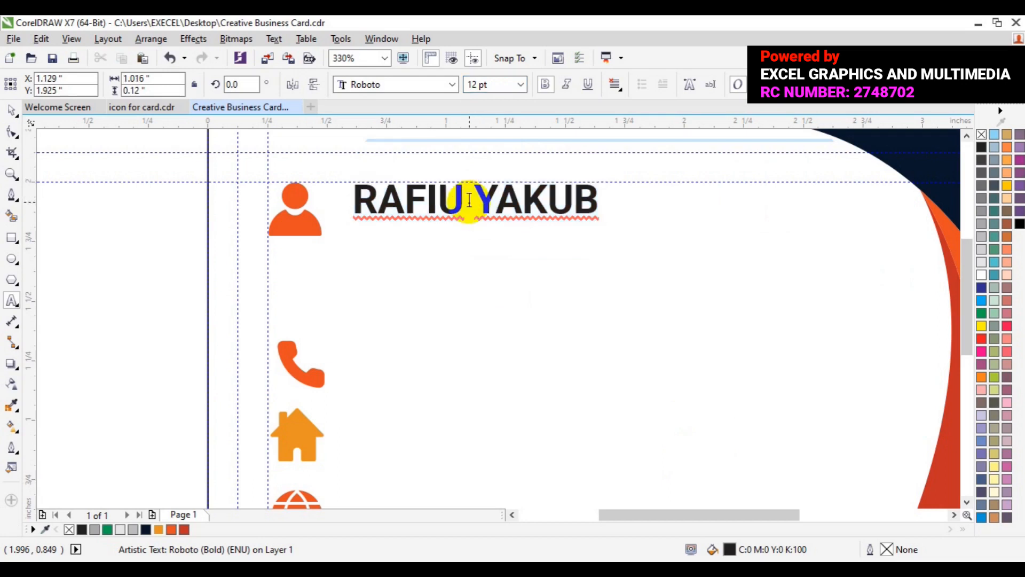
{"action": "key", "text": "shift+Right"}
{"action": "key", "text": "shift+Right"}
{"action": "key", "text": "shift+Right"}
{"action": "key", "text": "shift+Right"}
{"action": "key", "text": "shift+Right"}
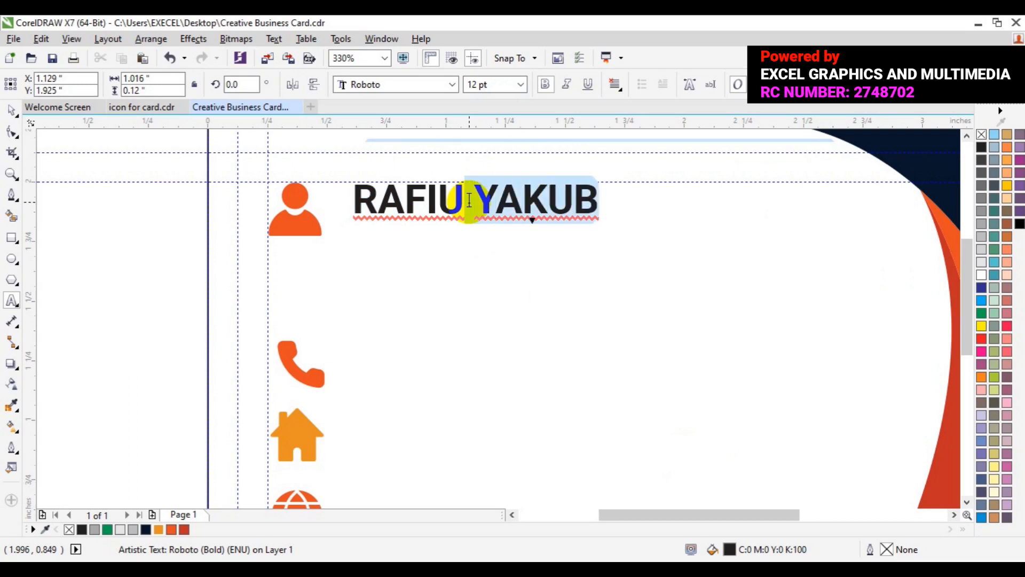
Step: Make the selected surname Roboto Light and colour it red
{"action": "left_click", "coordinate": [453, 84]}
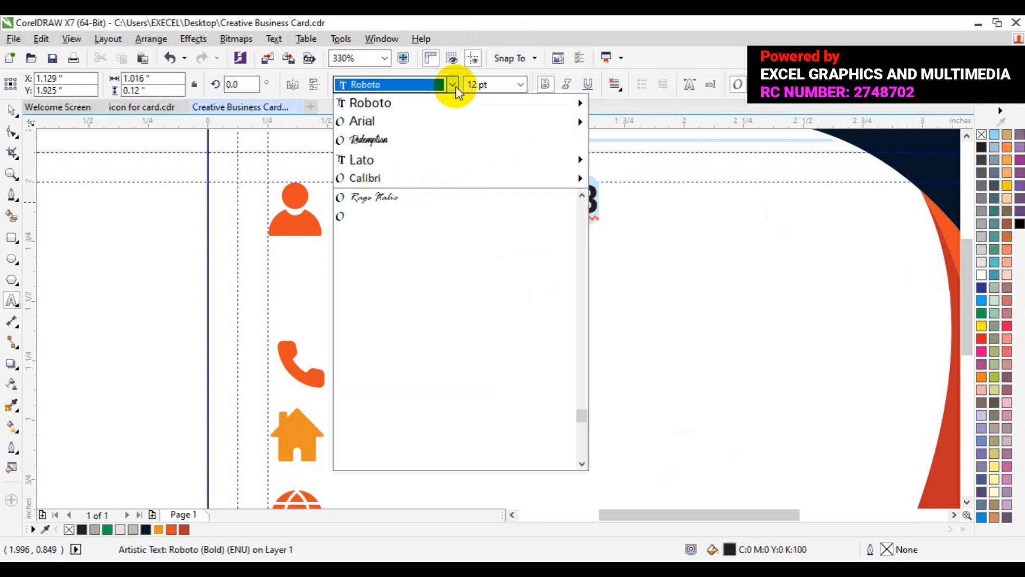
{"action": "mouse_move", "coordinate": [423, 105]}
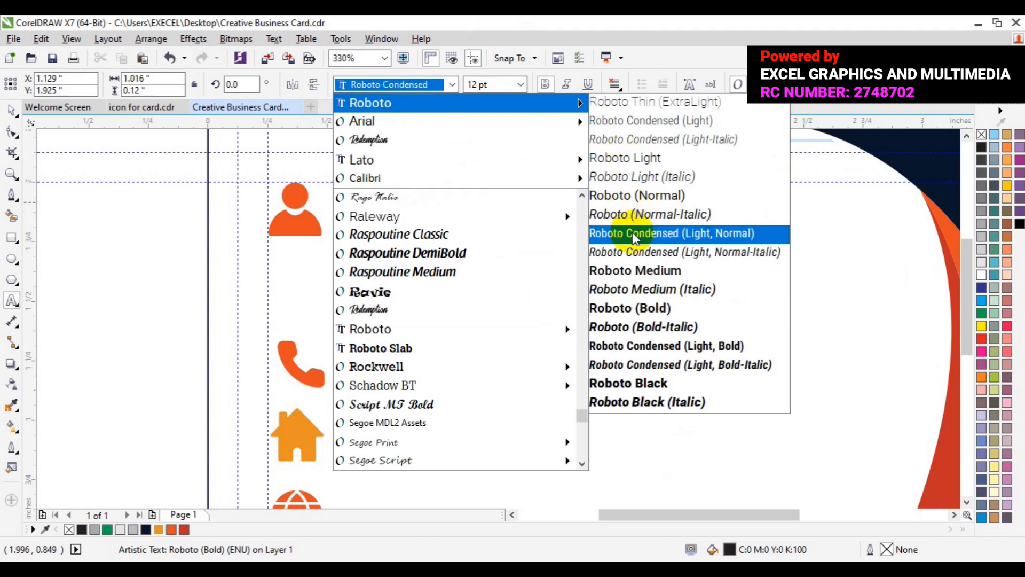
{"action": "left_click", "coordinate": [627, 161]}
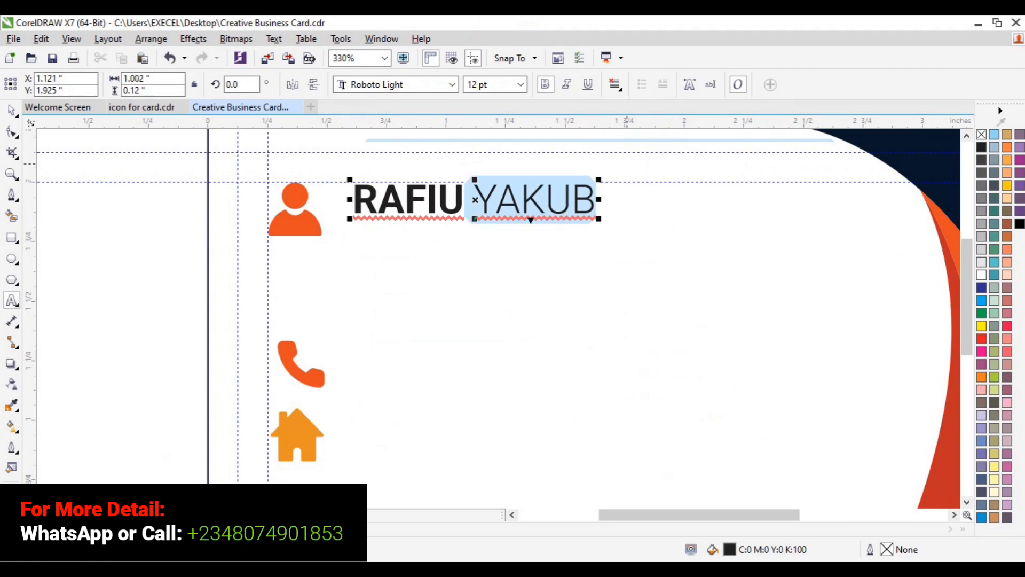
{"action": "left_click", "coordinate": [79, 529]}
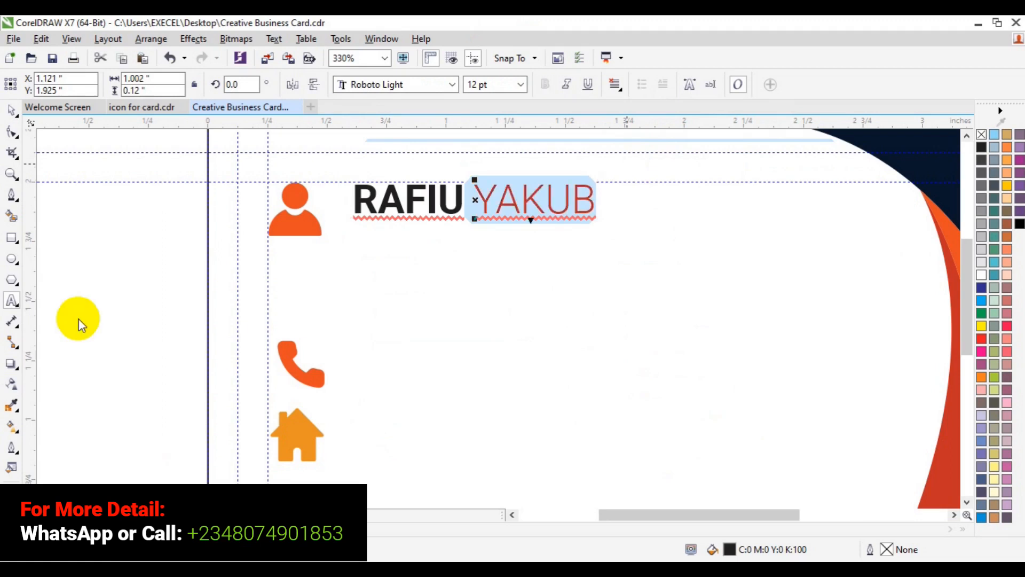
Step: Nudge the whole name slightly left and down, then duplicate it
{"action": "left_click", "coordinate": [12, 111]}
{"action": "left_click", "coordinate": [463, 204]}
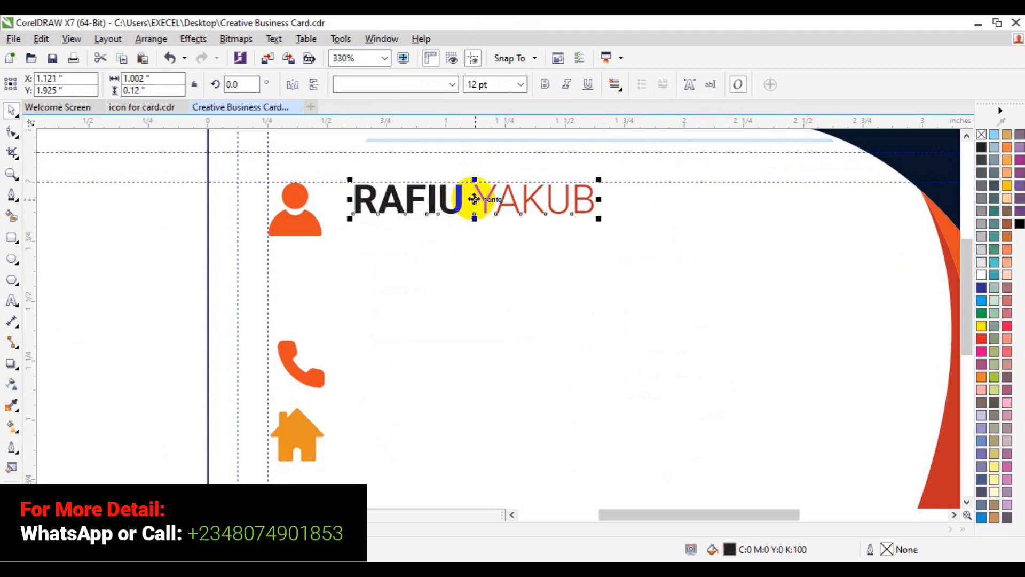
{"action": "left_click", "coordinate": [469, 209]}
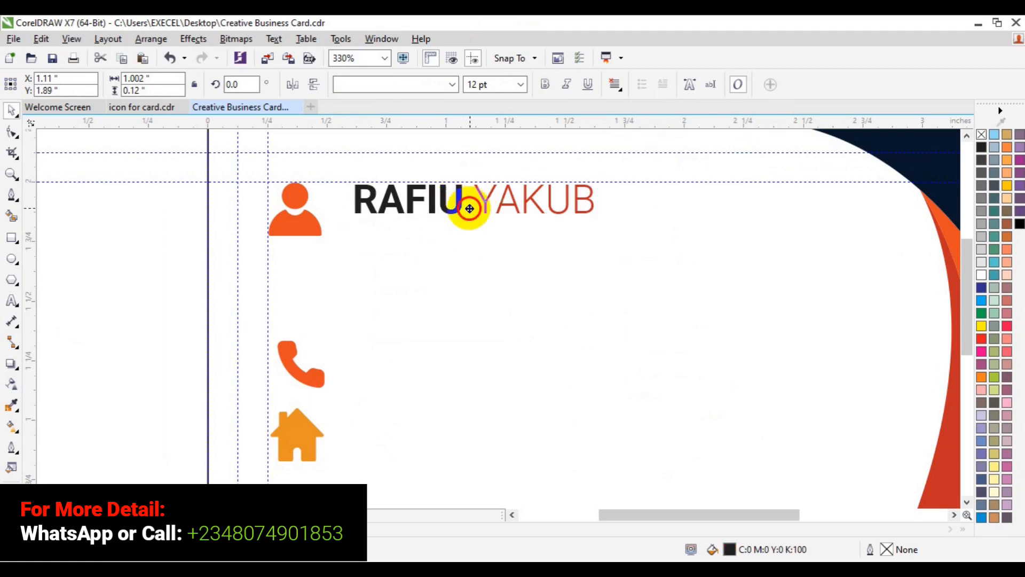
{"action": "left_click_drag", "start_coordinate": [469, 208], "coordinate": [467, 205]}
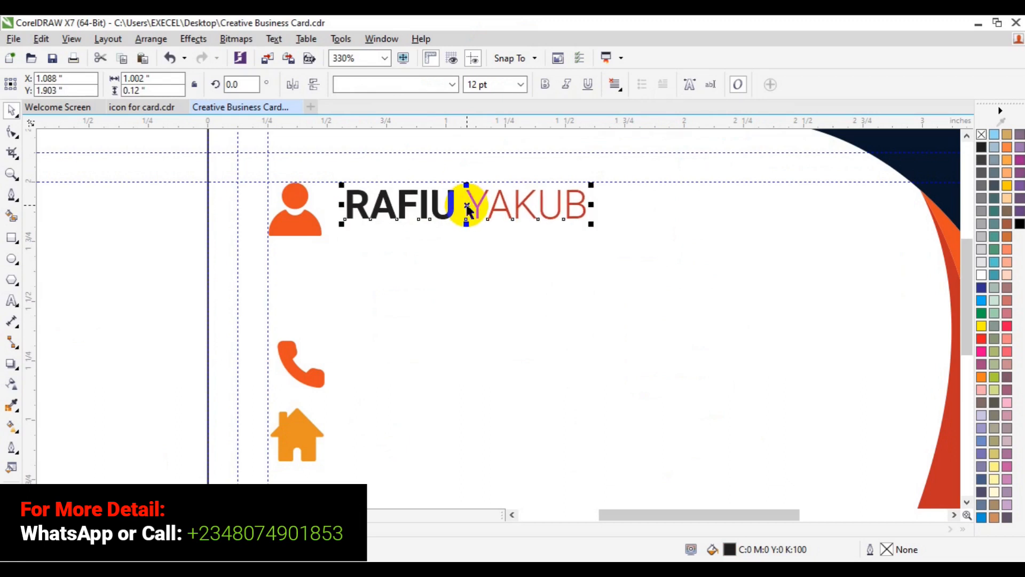
{"action": "key", "text": "ctrl+d"}
Step: Place the duplicate below the name and delete its first word
{"action": "left_click_drag", "start_coordinate": [525, 144], "coordinate": [464, 246]}
{"action": "left_click", "coordinate": [11, 301]}
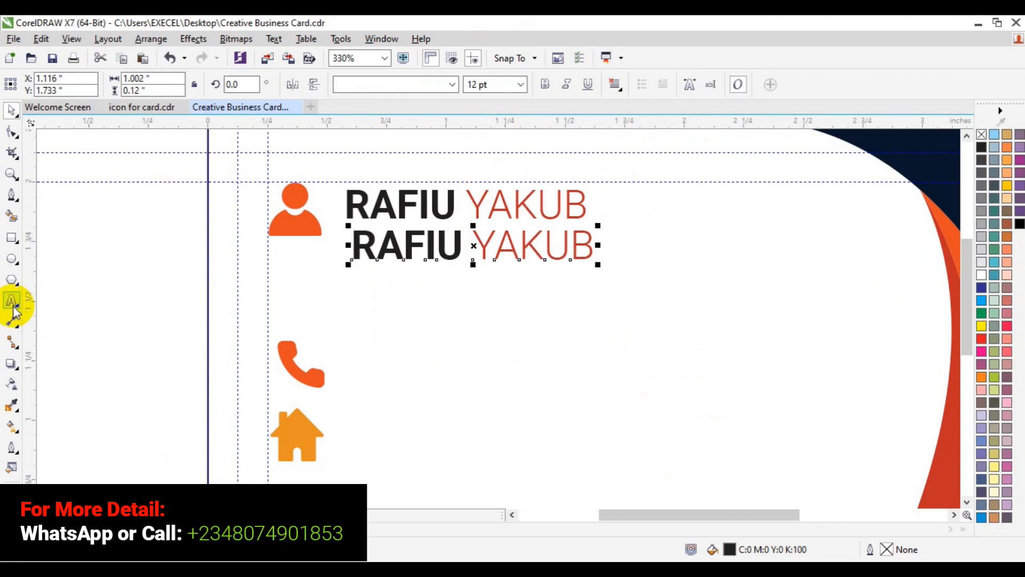
{"action": "left_click", "coordinate": [447, 259]}
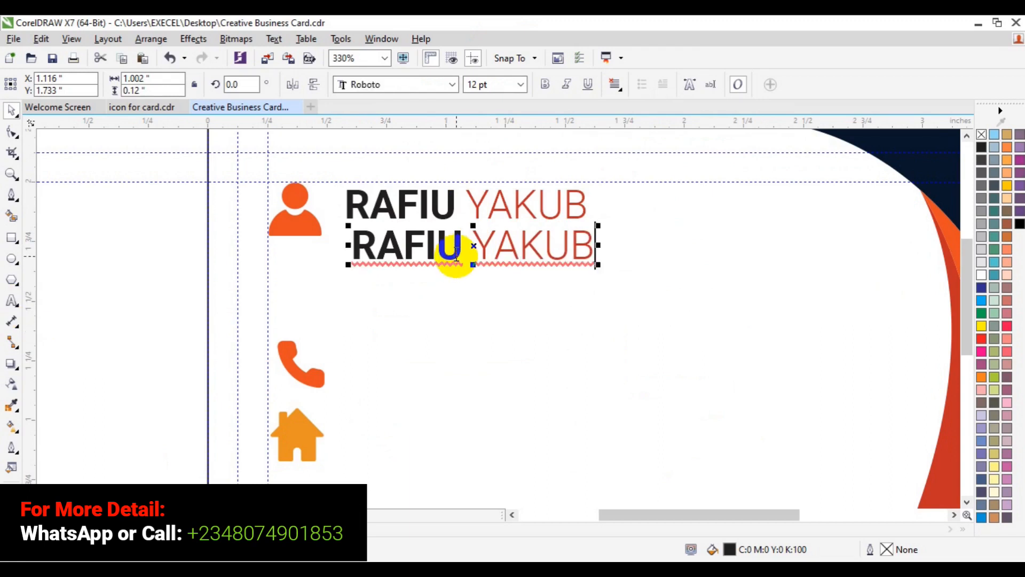
{"action": "left_click", "coordinate": [461, 253]}
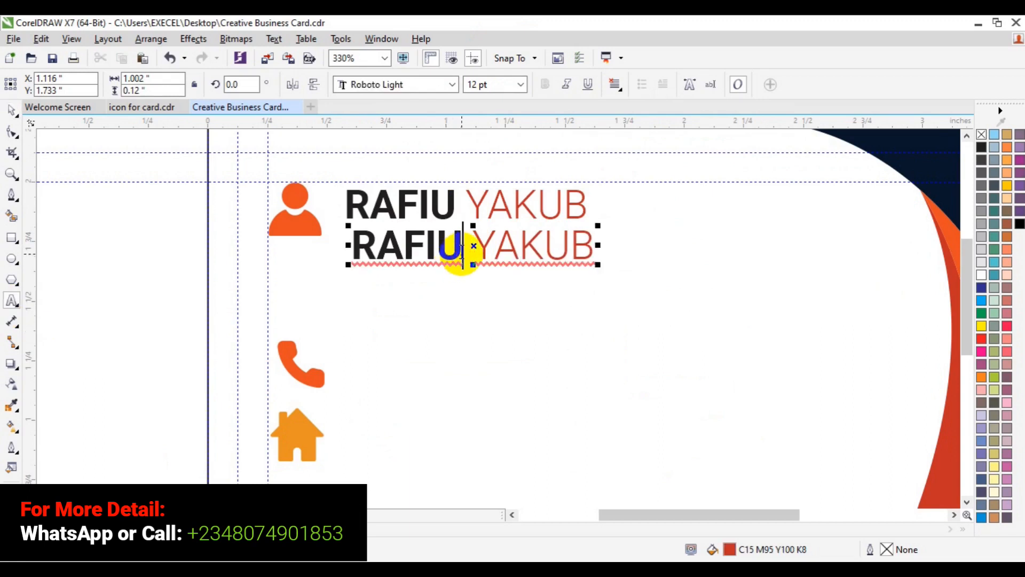
{"action": "key", "text": "shift+Left"}
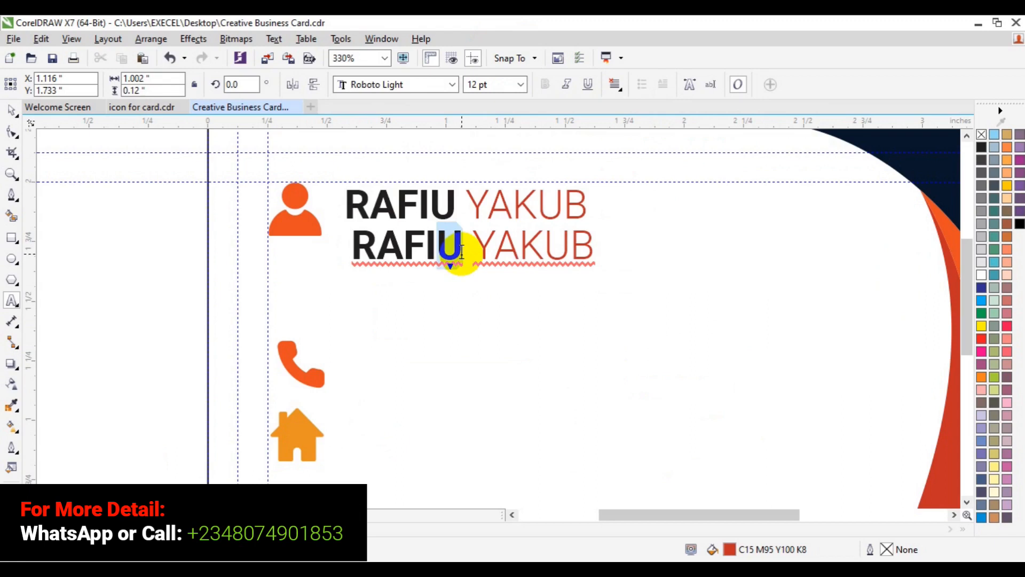
{"action": "key", "text": "shift+Left"}
{"action": "key", "text": "shift+Left"}
{"action": "key", "text": "shift+Left"}
{"action": "key", "text": "shift+Left"}
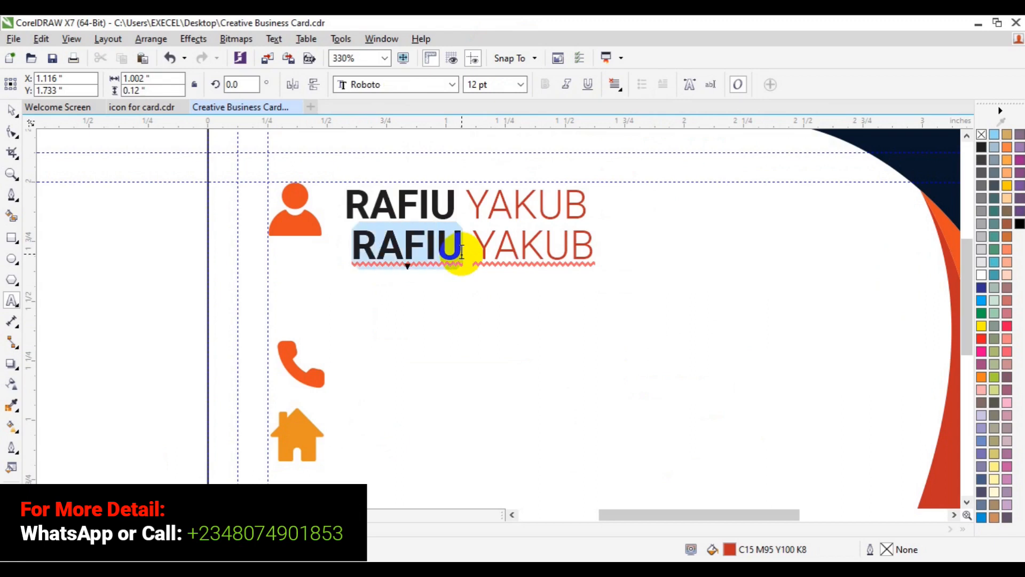
{"action": "key", "text": "Delete"}
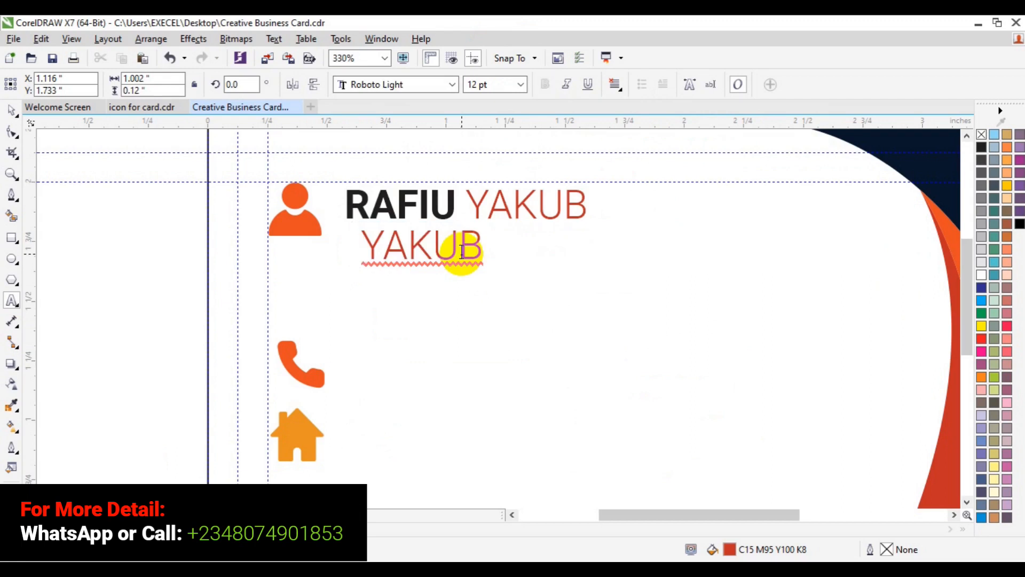
{"action": "key", "text": "shift+End"}
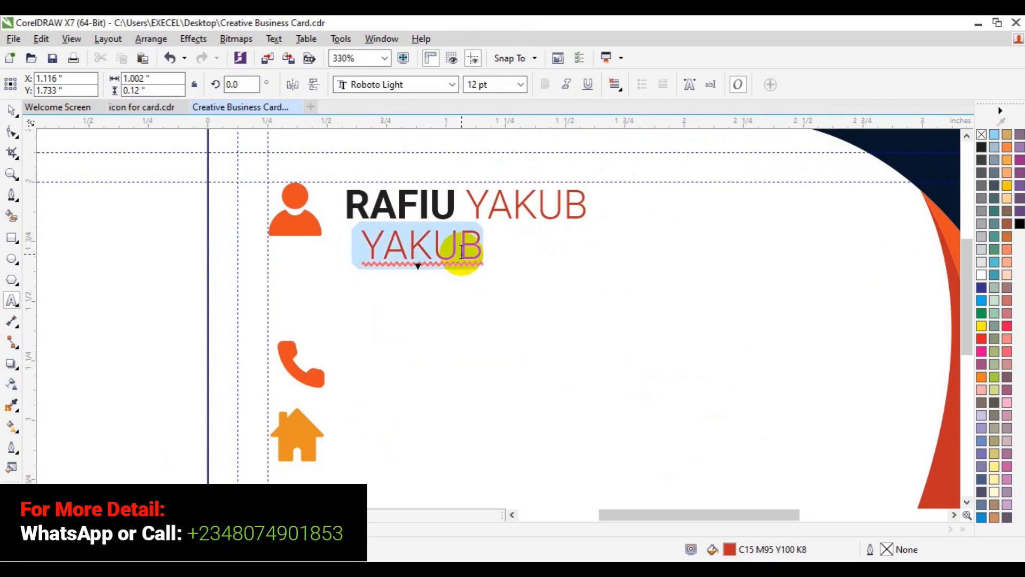
Step: Shrink the copy and retype it as 'CREATIVE DIRECTOR', then nudge it up and left
{"action": "left_click", "coordinate": [521, 85]}
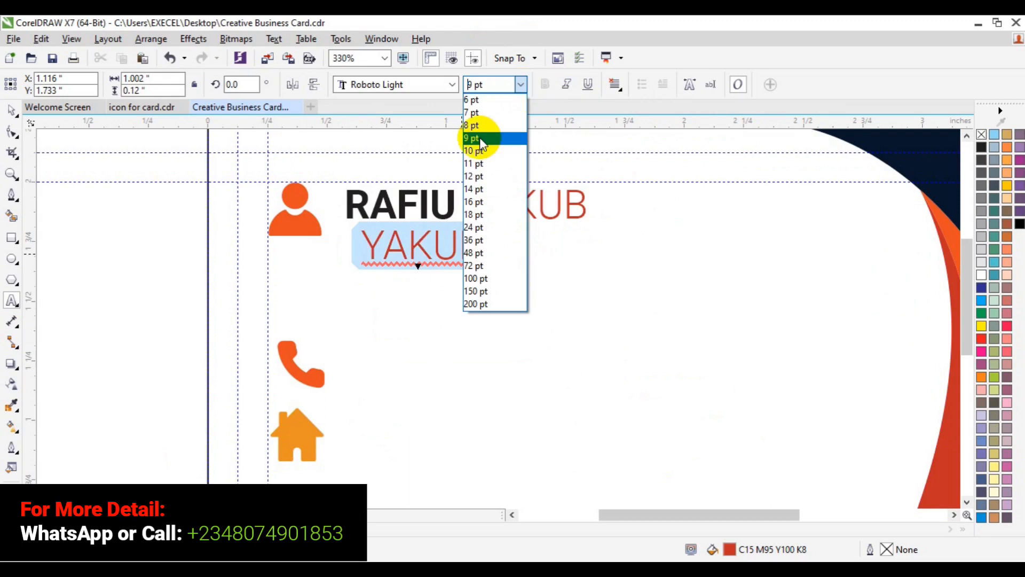
{"action": "left_click", "coordinate": [468, 102]}
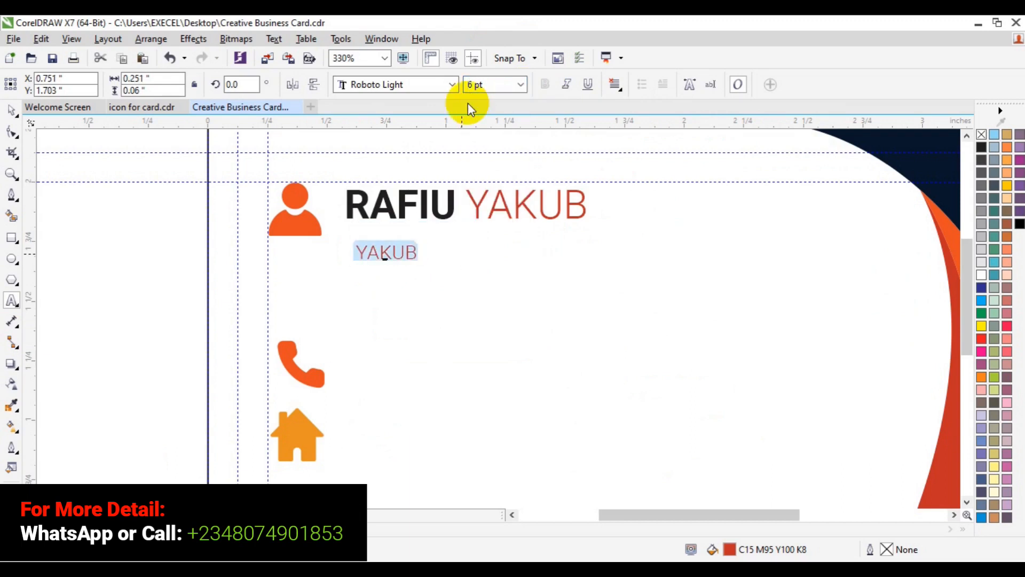
{"action": "type", "text": "CREATIC"}
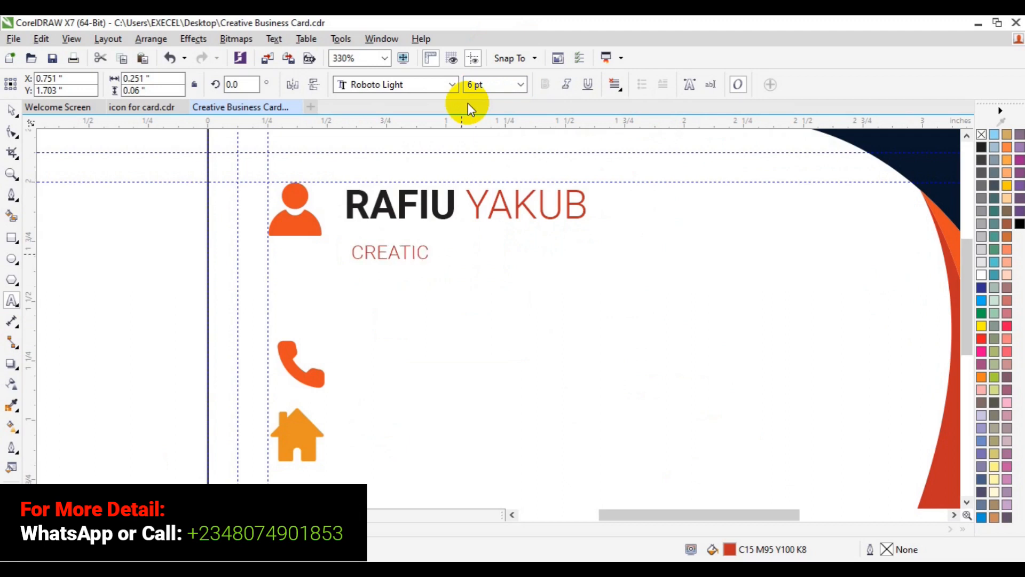
{"action": "key", "text": "BackSpace"}
{"action": "type", "text": "VE DIRECTOR"}
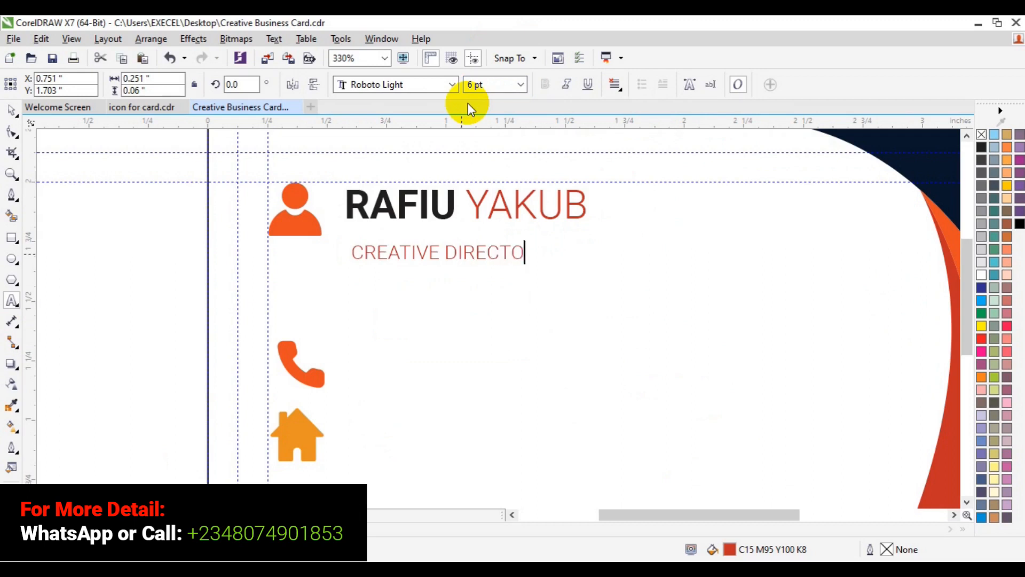
{"action": "left_click", "coordinate": [12, 110]}
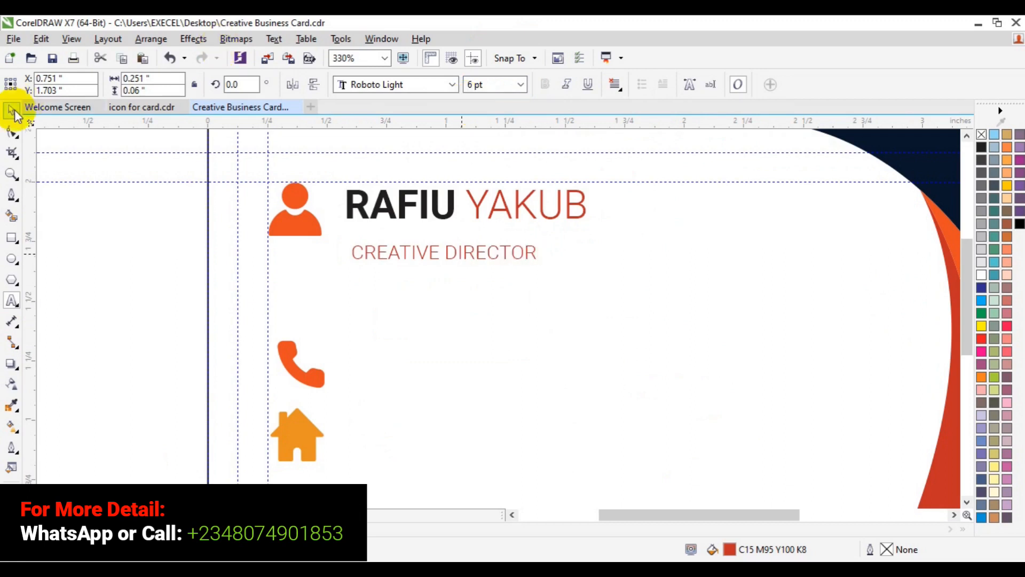
{"action": "left_click", "coordinate": [447, 252]}
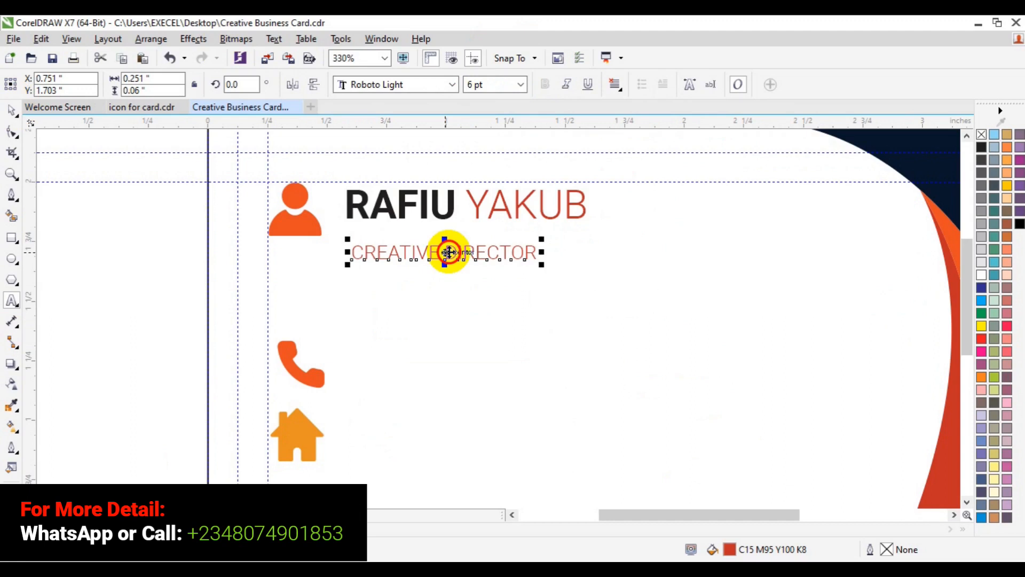
{"action": "left_click_drag", "start_coordinate": [447, 252], "coordinate": [442, 241]}
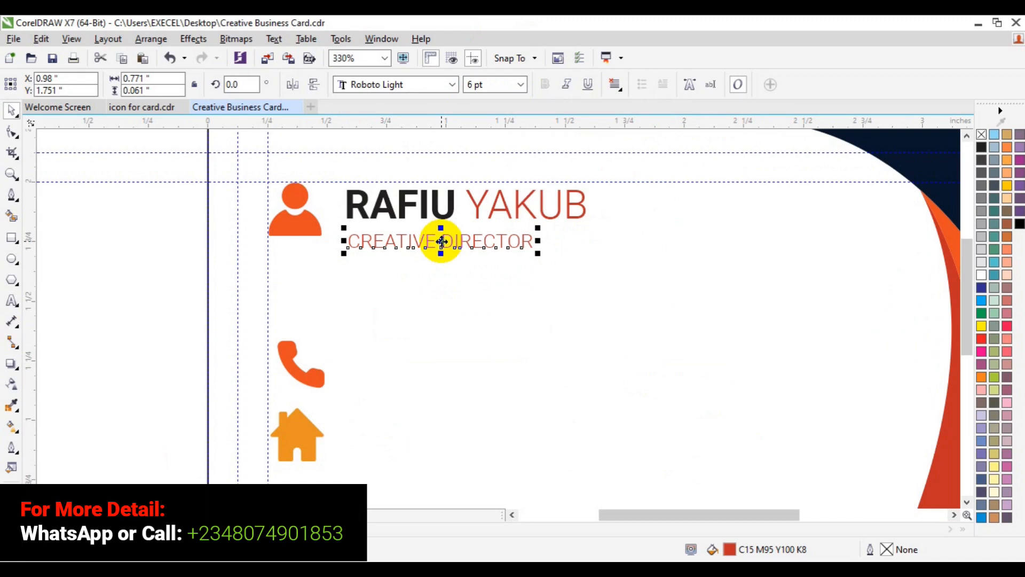
Step: Left-align the title with the name and centre the text block vertically on the person icon
{"action": "left_click", "coordinate": [363, 210], "text": "shift"}
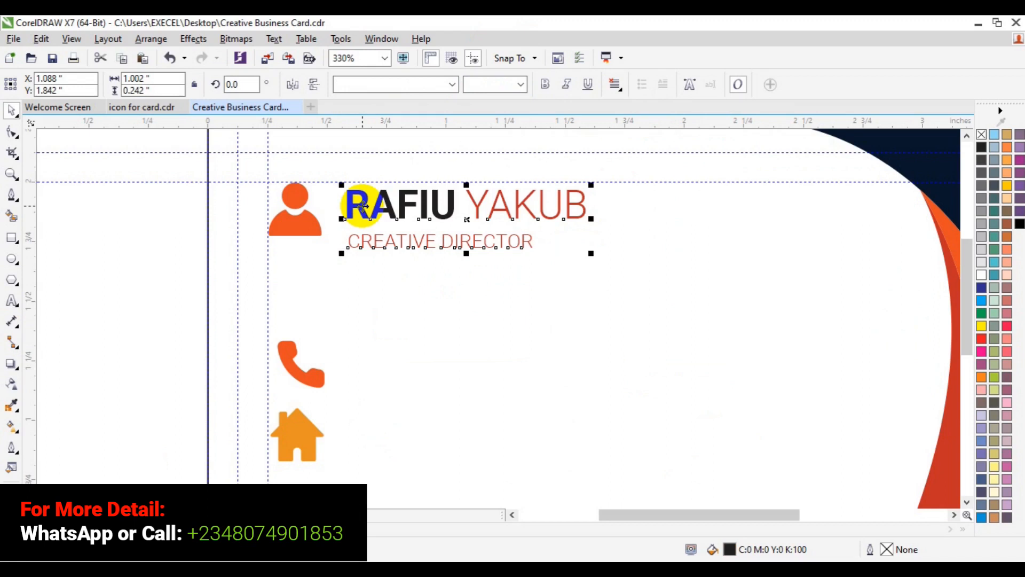
{"action": "key", "text": "l"}
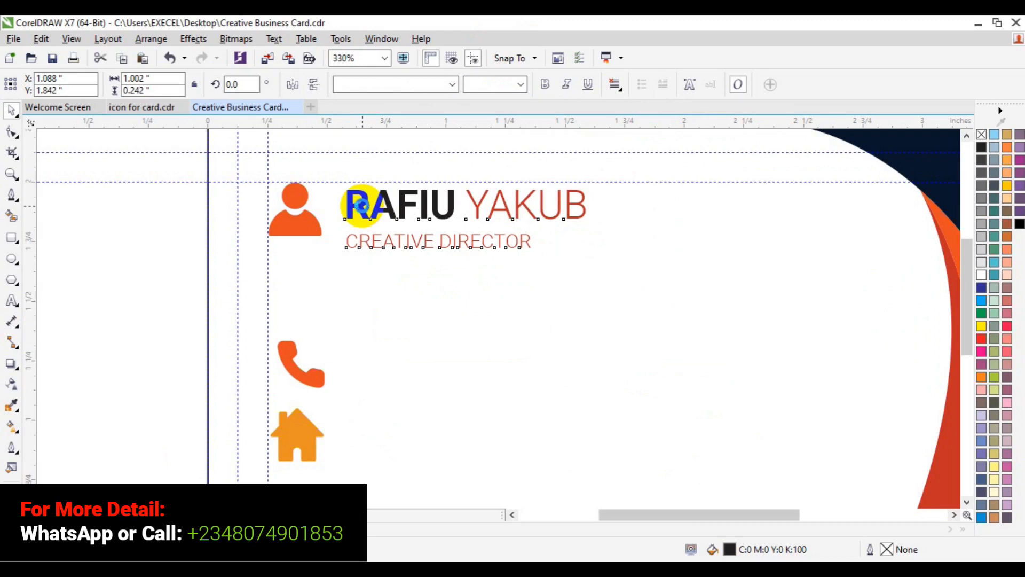
{"action": "left_click", "coordinate": [288, 222]}
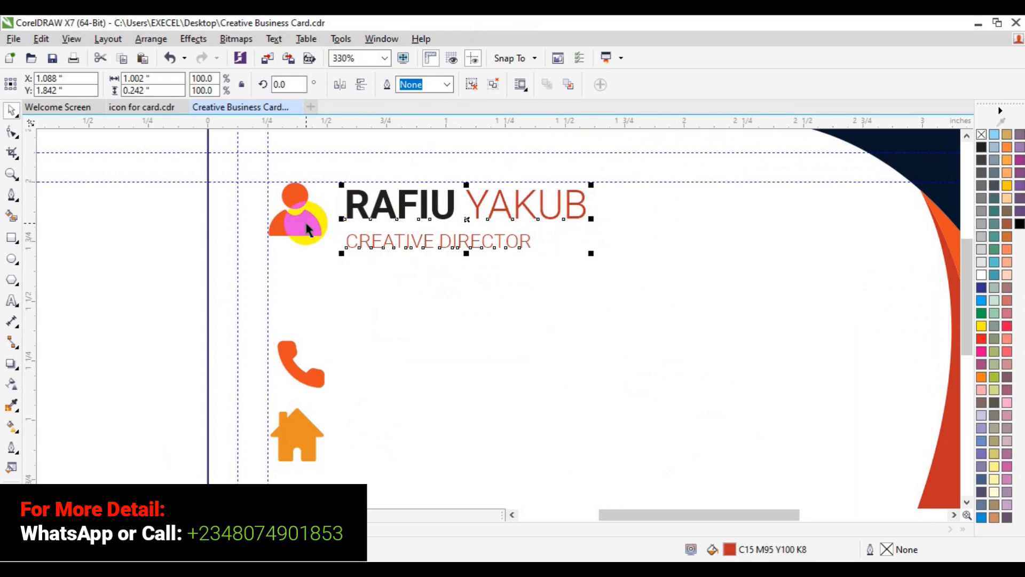
{"action": "left_click", "coordinate": [301, 228], "text": "shift"}
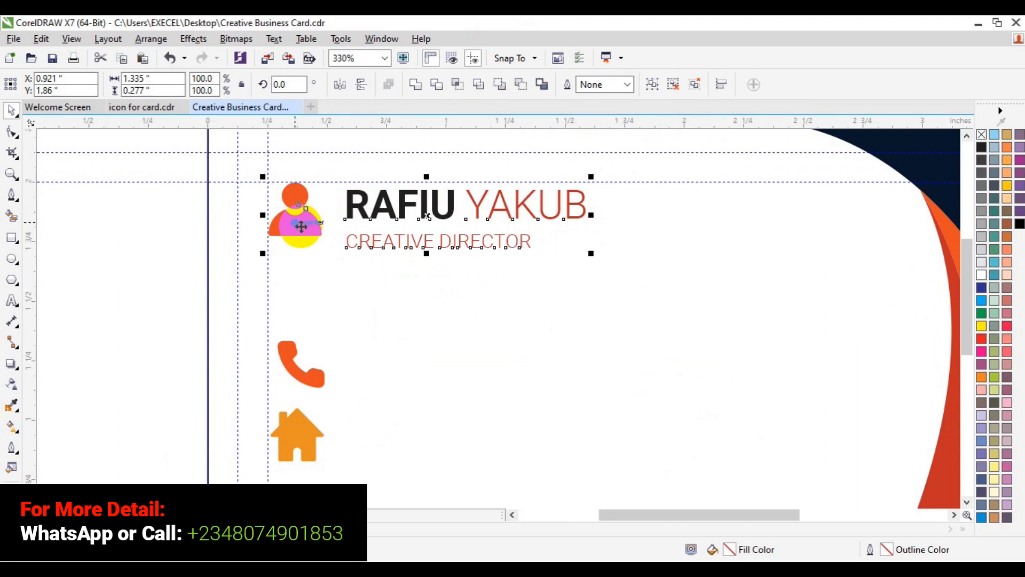
{"action": "key", "text": "c"}
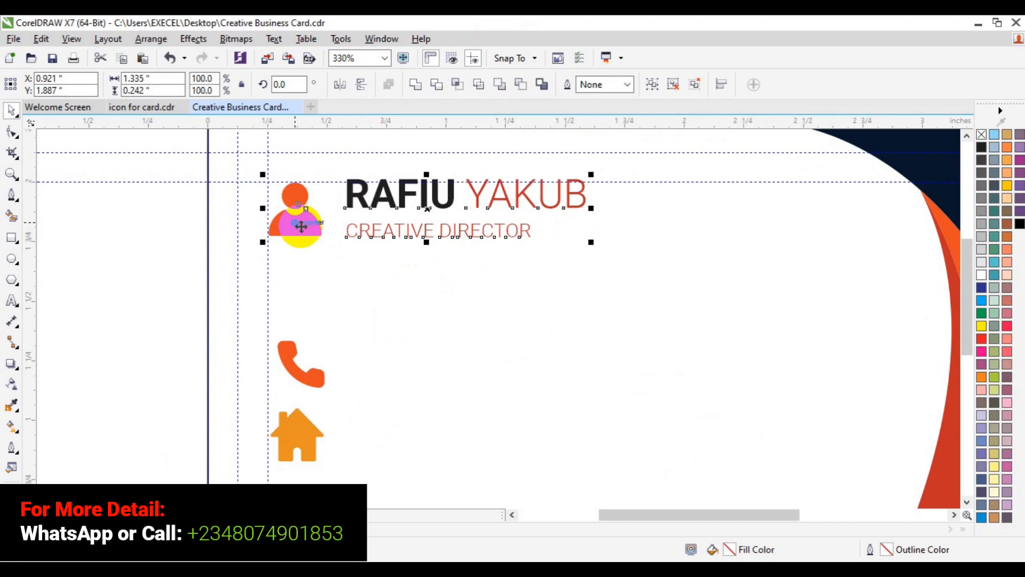
{"action": "key", "text": "Down"}
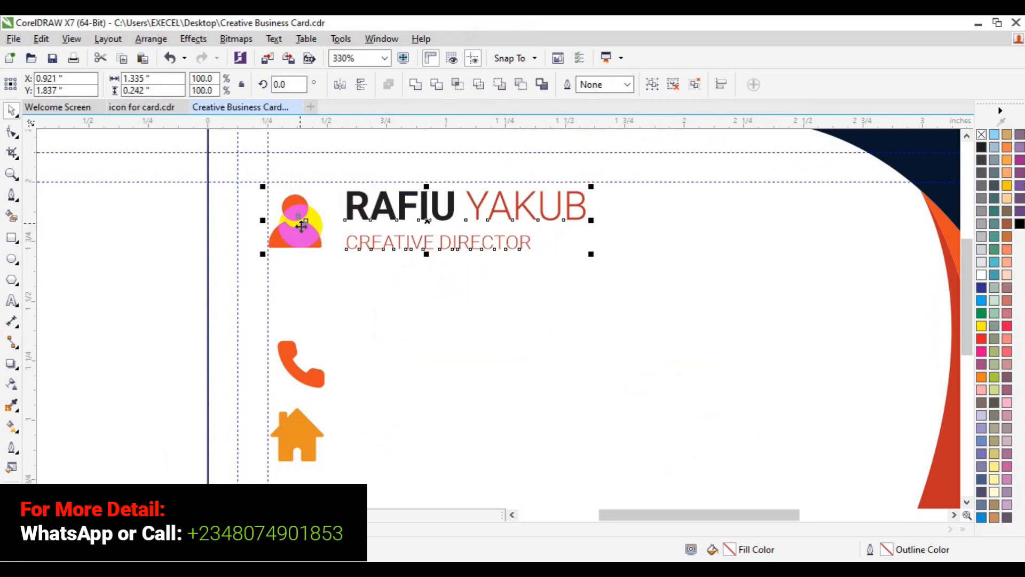
Step: Enlarge the person icon slightly and group it with the name and title
{"action": "left_click", "coordinate": [302, 245]}
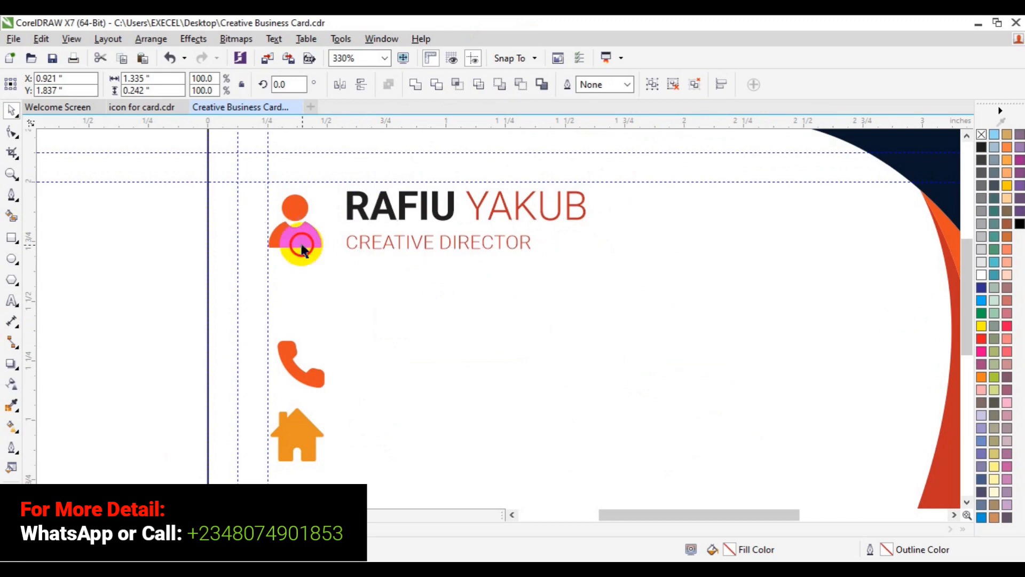
{"action": "left_click", "coordinate": [302, 245]}
{"action": "left_click", "coordinate": [302, 245]}
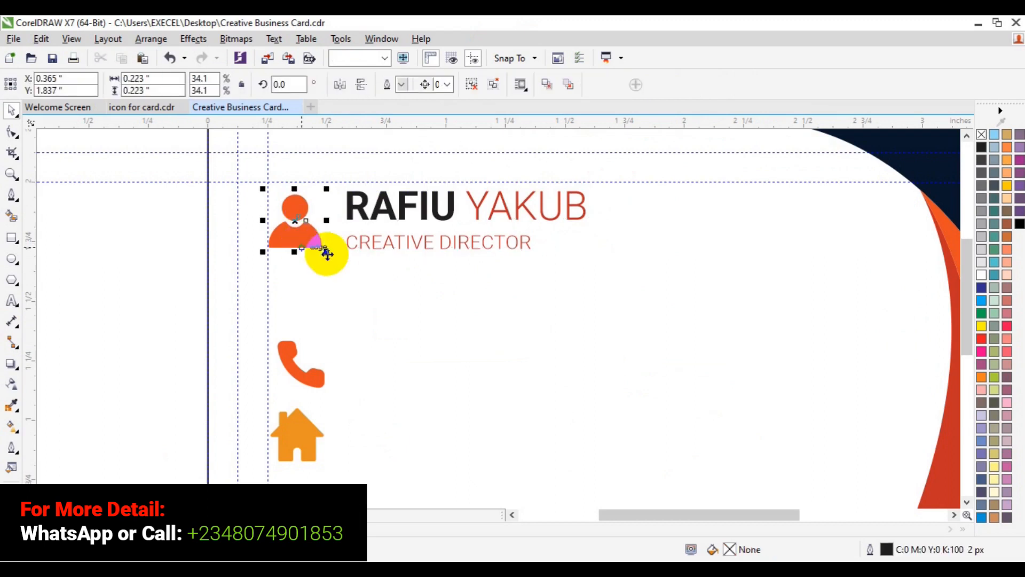
{"action": "left_click_drag", "start_coordinate": [328, 252], "coordinate": [335, 262]}
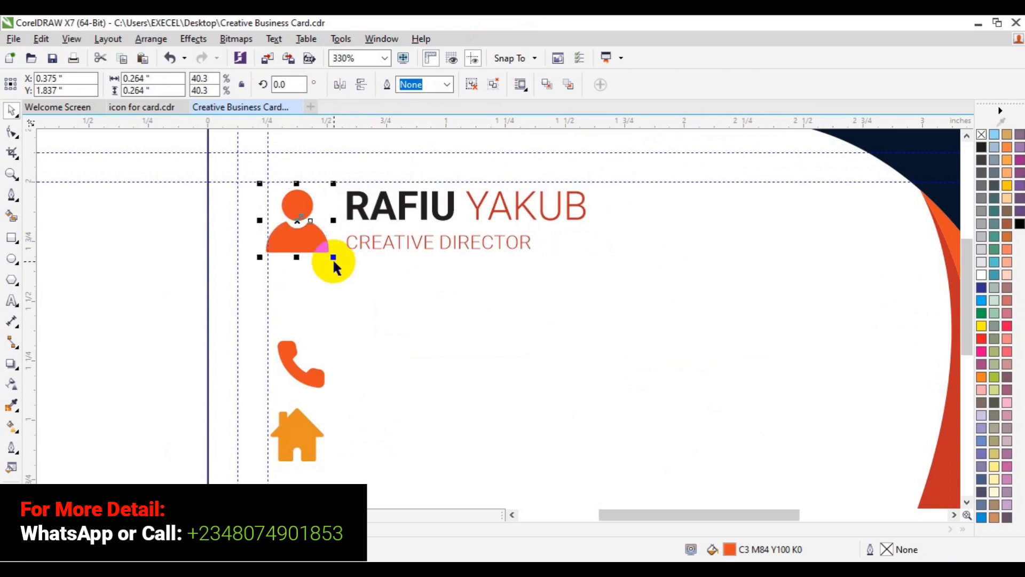
{"action": "left_click", "coordinate": [358, 245], "text": "shift"}
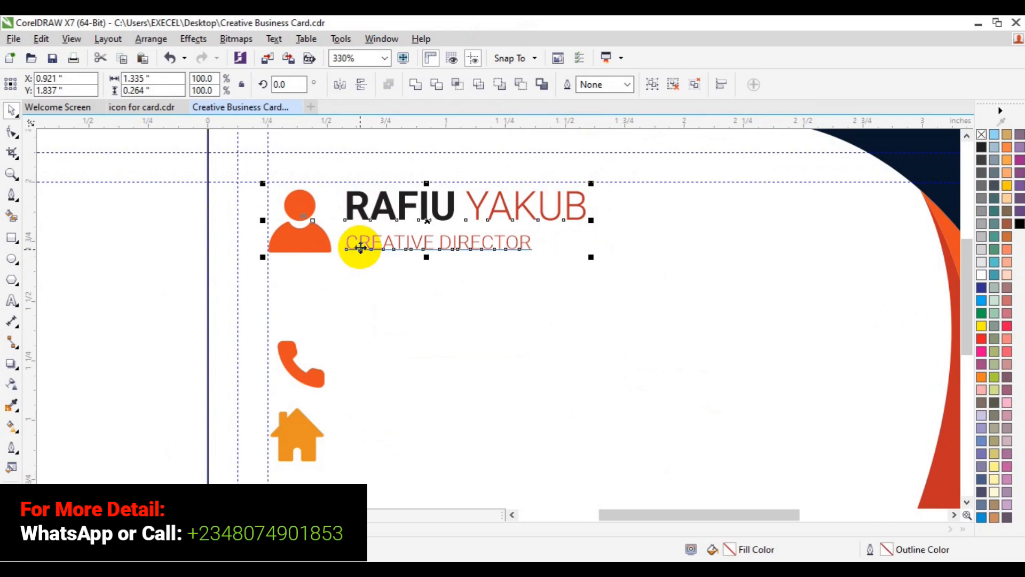
{"action": "key", "text": "ctrl+g"}
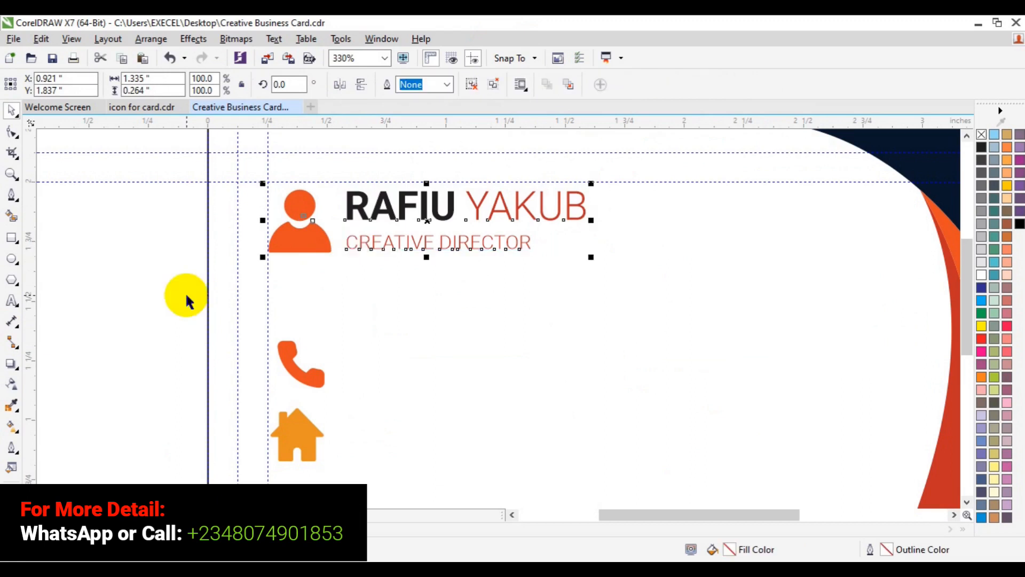
Step: Ungroup the person icon from the text, then ungroup the name and title
{"action": "left_click", "coordinate": [450, 221]}
{"action": "left_click", "coordinate": [281, 312]}
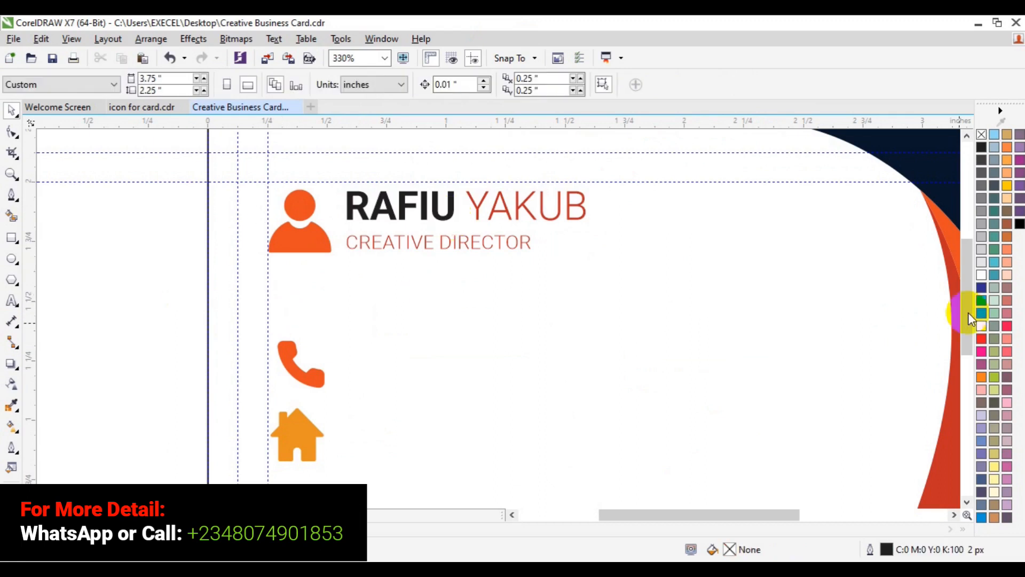
{"action": "left_click_drag", "start_coordinate": [969, 313], "coordinate": [970, 348]}
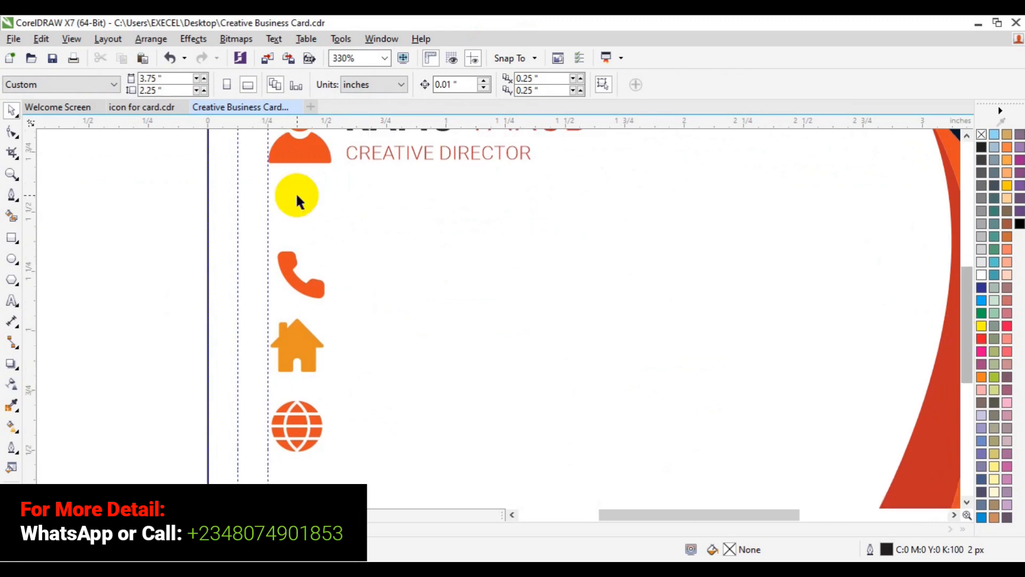
{"action": "left_click", "coordinate": [377, 160]}
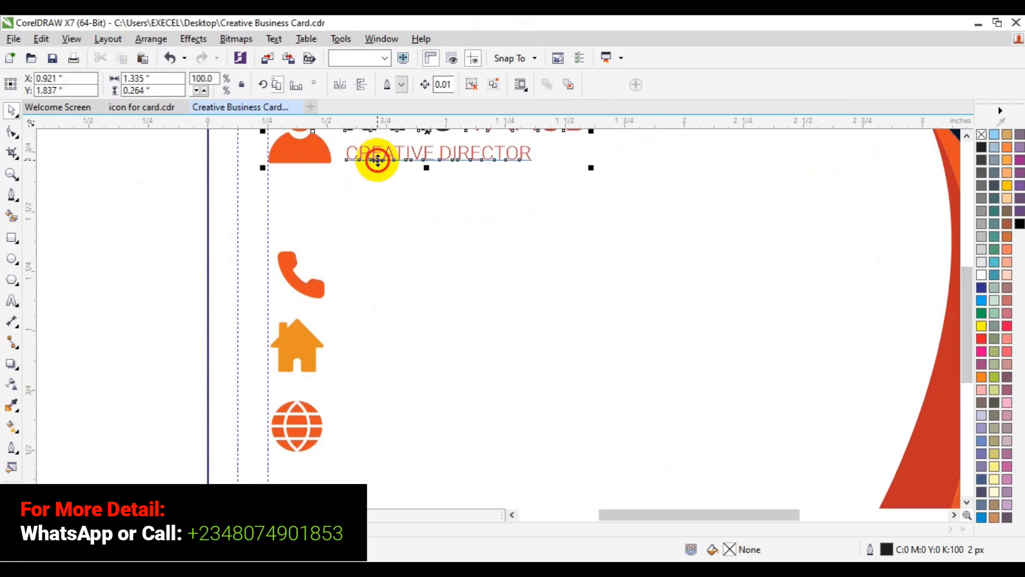
{"action": "left_click", "coordinate": [472, 83]}
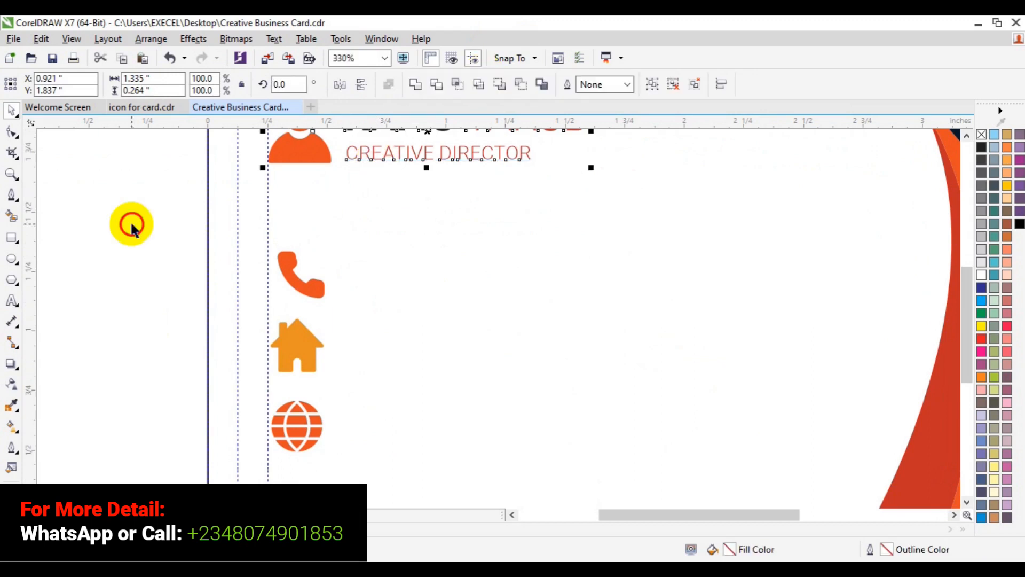
{"action": "left_click", "coordinate": [132, 226]}
{"action": "left_click", "coordinate": [427, 124]}
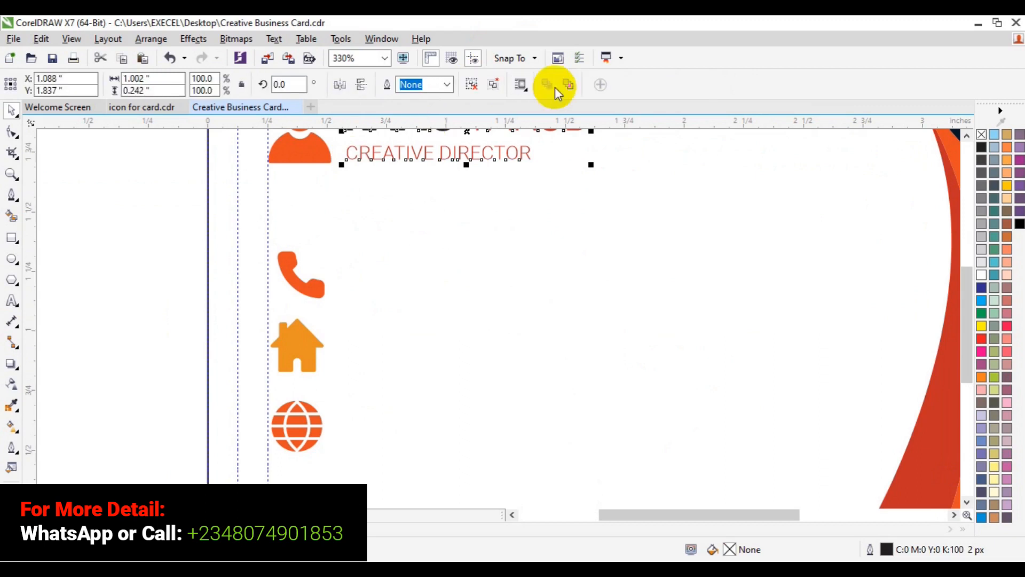
{"action": "left_click", "coordinate": [471, 89]}
Step: Paste a copy of the CREATIVE DIRECTOR title and move it beside the phone icon
{"action": "left_click", "coordinate": [195, 247]}
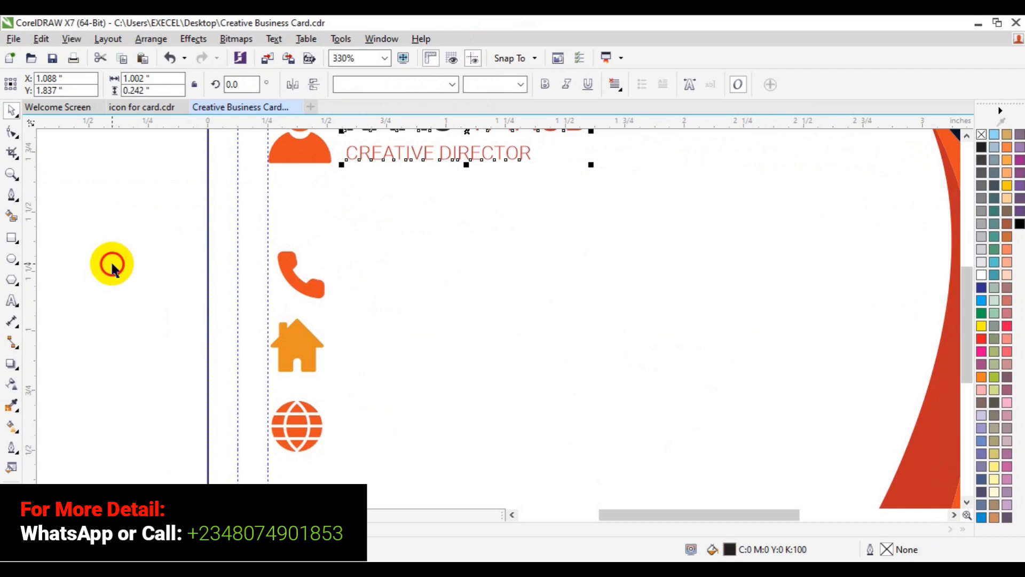
{"action": "left_click", "coordinate": [353, 154]}
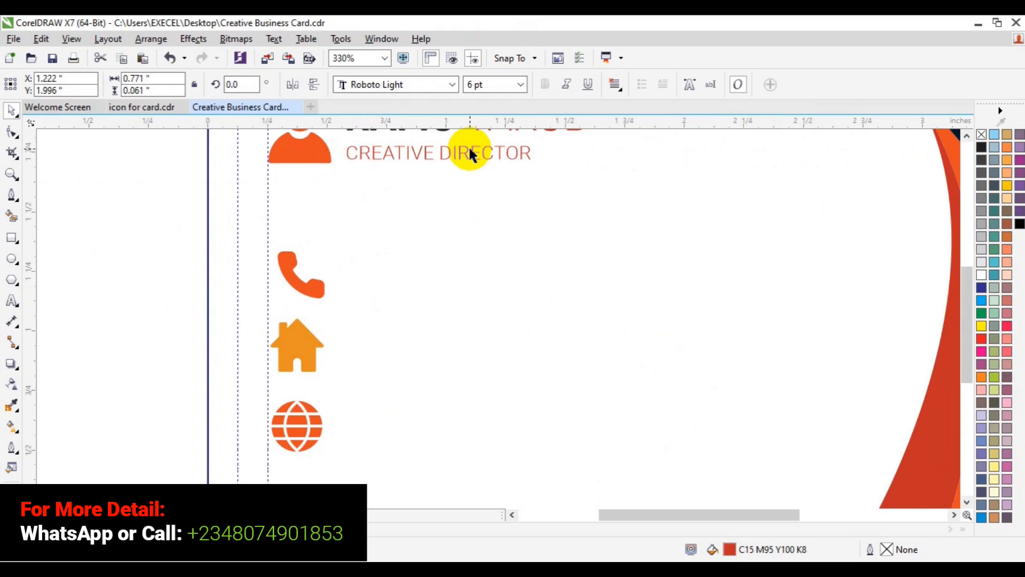
{"action": "key", "text": "ctrl+v"}
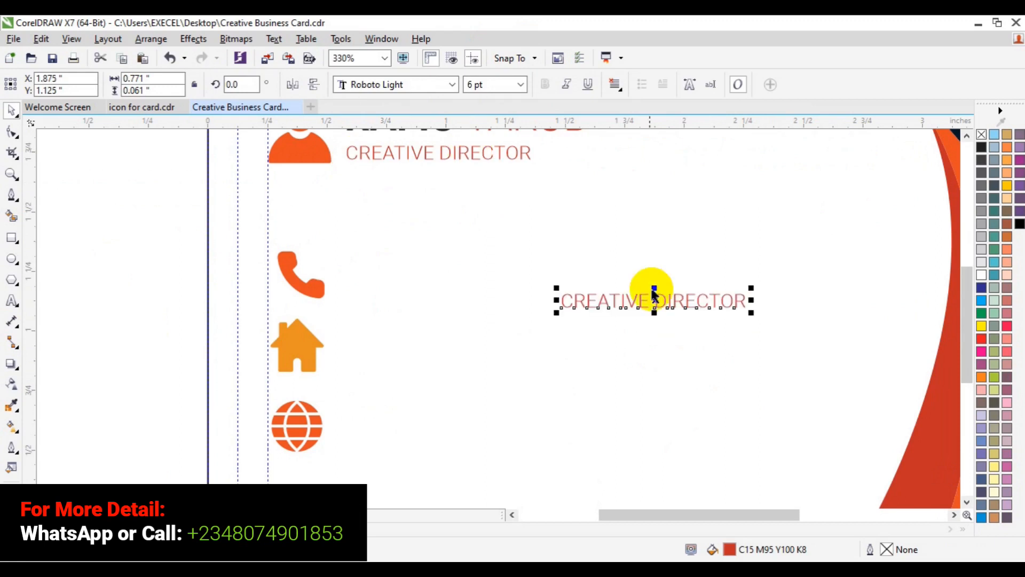
{"action": "left_click_drag", "start_coordinate": [654, 301], "coordinate": [450, 272]}
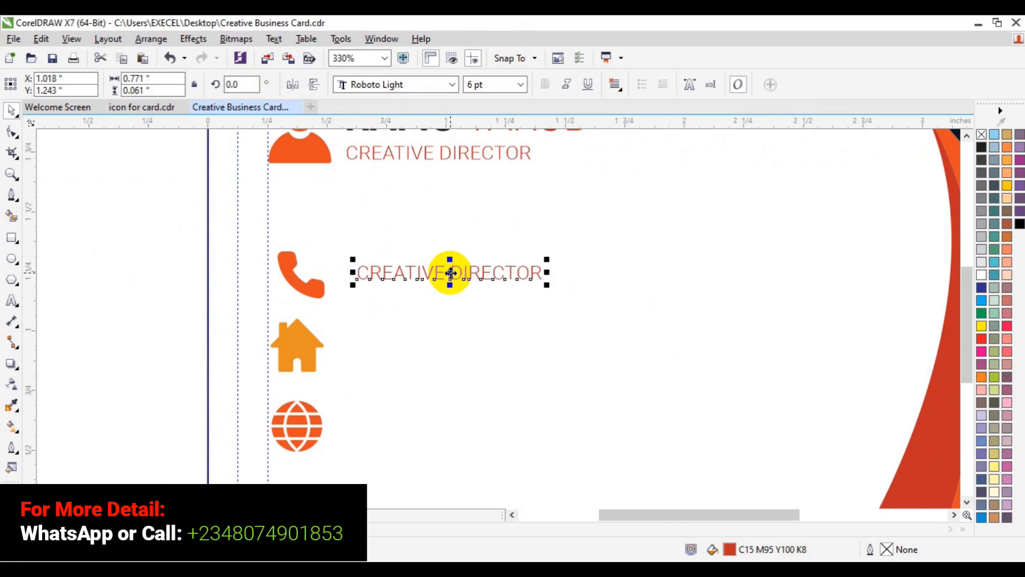
Step: Set the copied text's font to Roboto Medium
{"action": "left_click", "coordinate": [457, 84]}
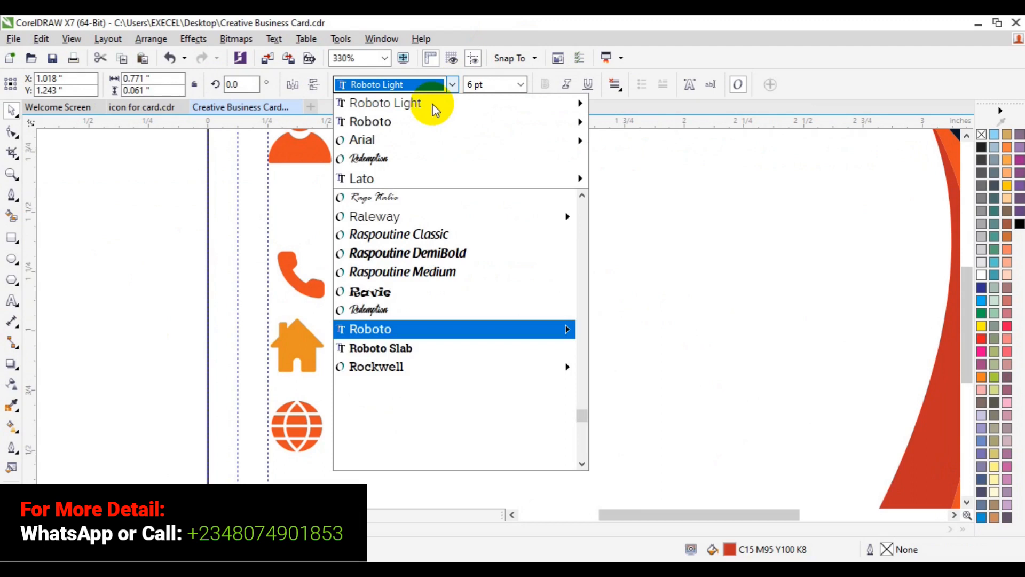
{"action": "mouse_move", "coordinate": [431, 107]}
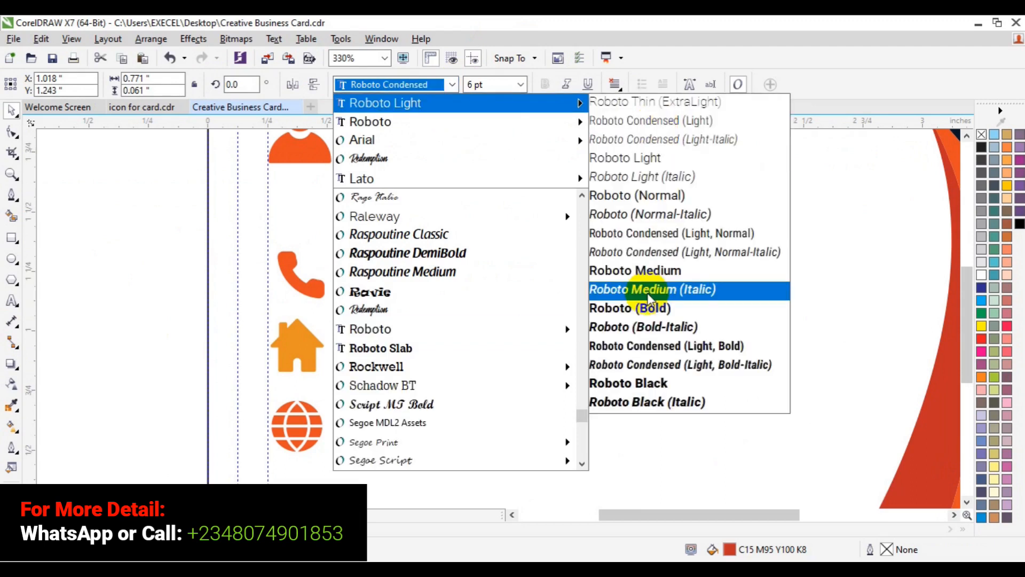
{"action": "left_click", "coordinate": [651, 290]}
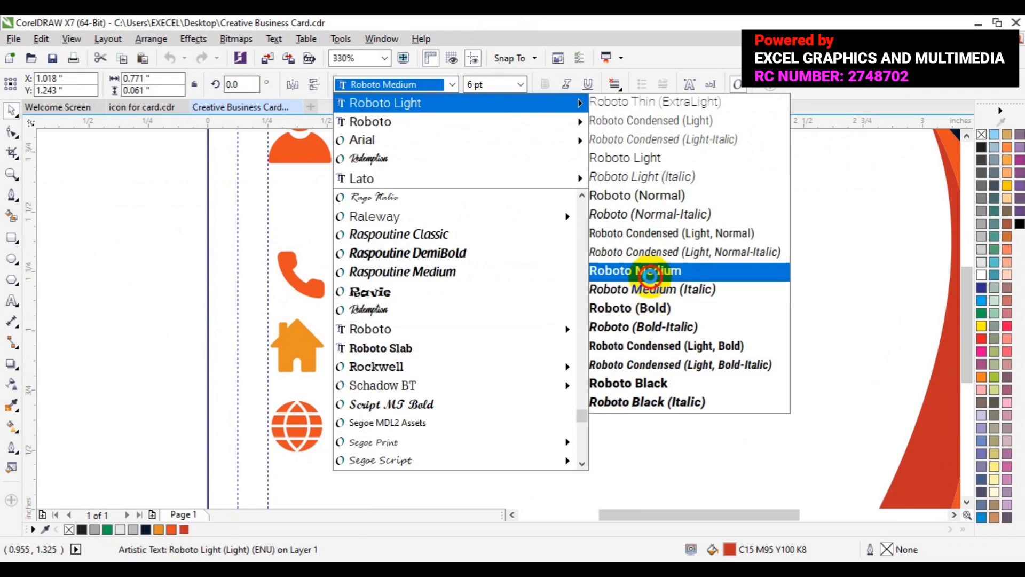
{"action": "left_click", "coordinate": [651, 275]}
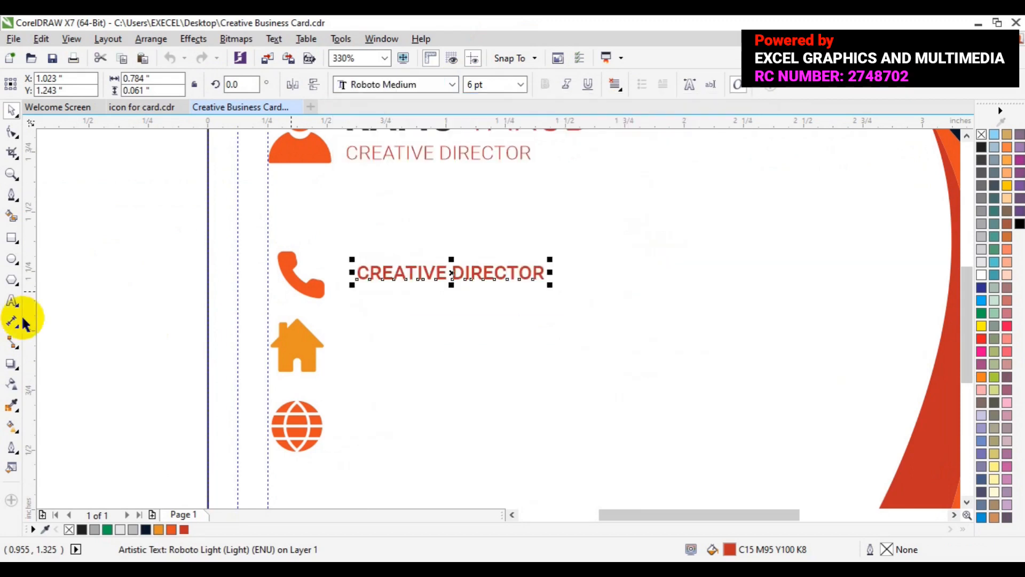
Step: Recolour the copied title dark and replace it with two lines of phone numbers
{"action": "left_click", "coordinate": [11, 303]}
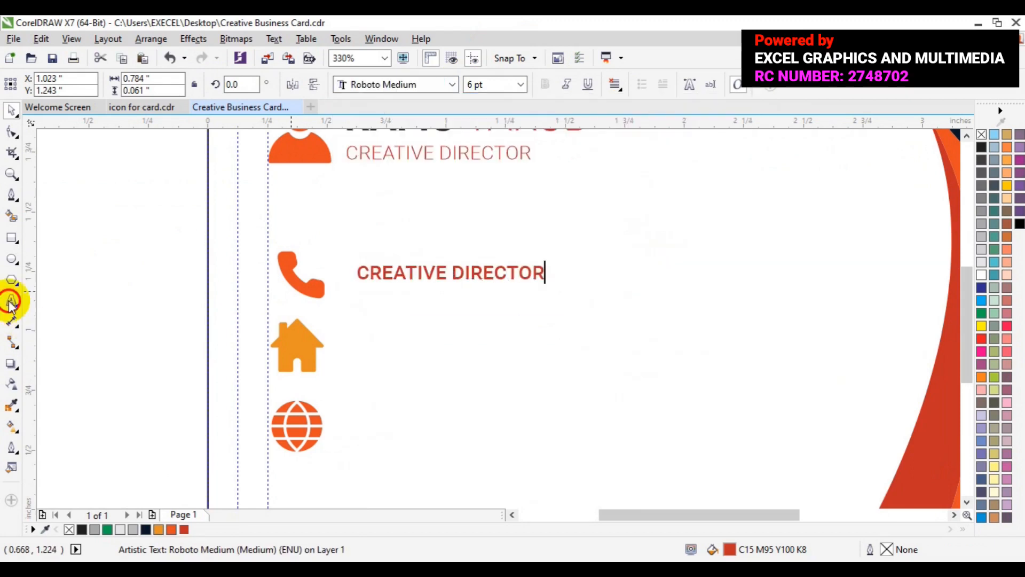
{"action": "key", "text": "ctrl+a"}
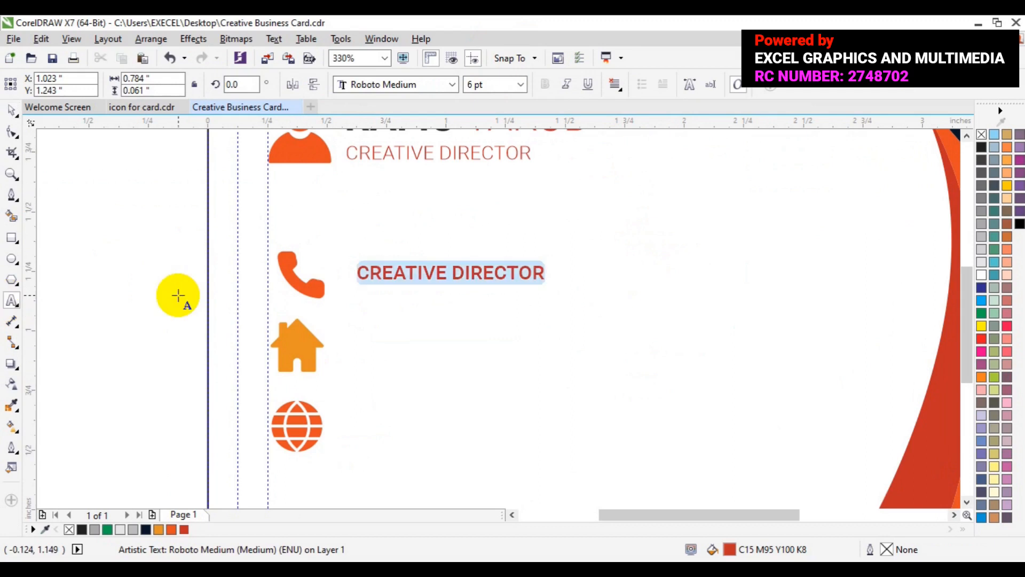
{"action": "left_click", "coordinate": [81, 528]}
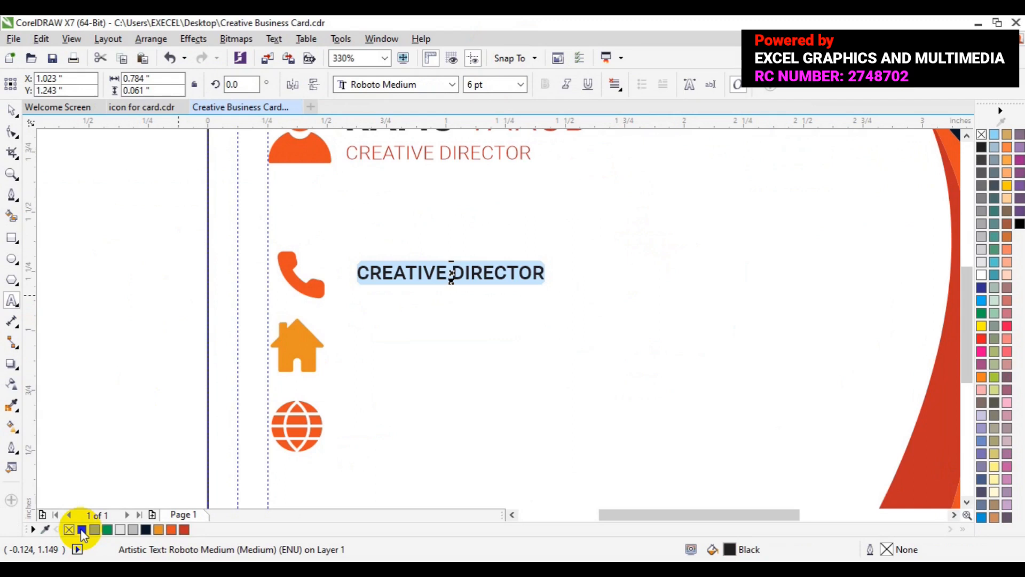
{"action": "key", "text": "Delete"}
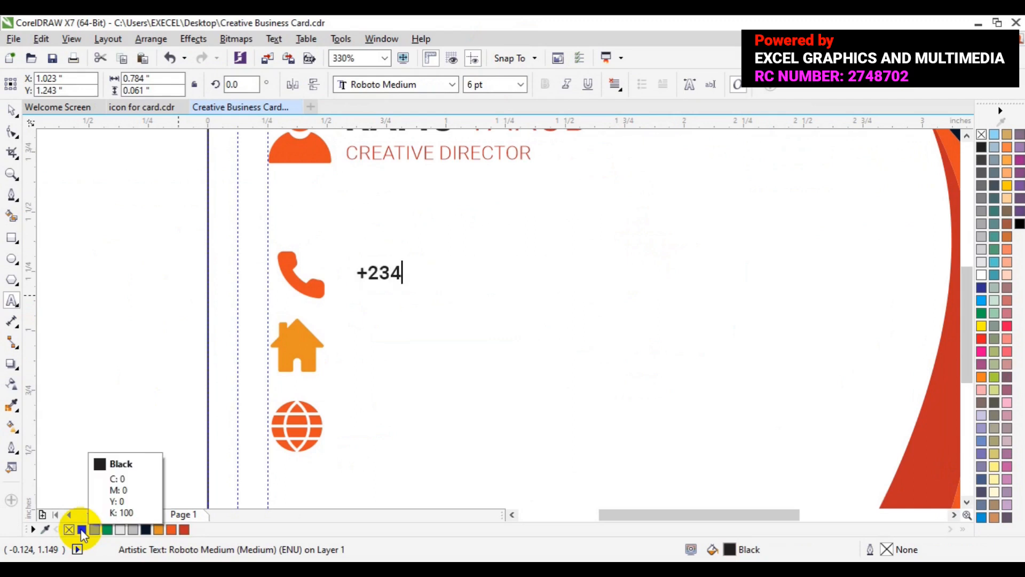
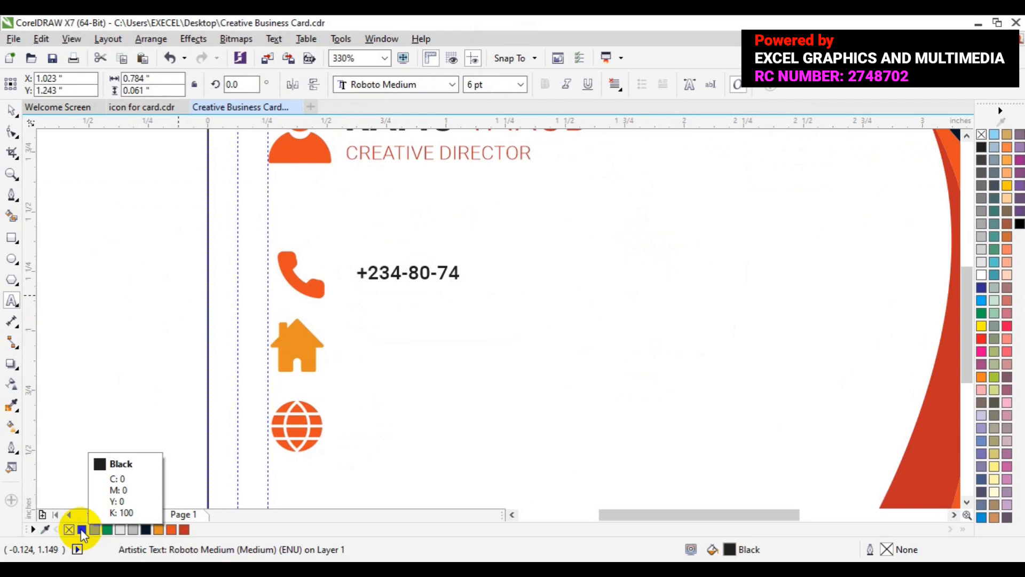
{"action": "key", "text": "Return"}
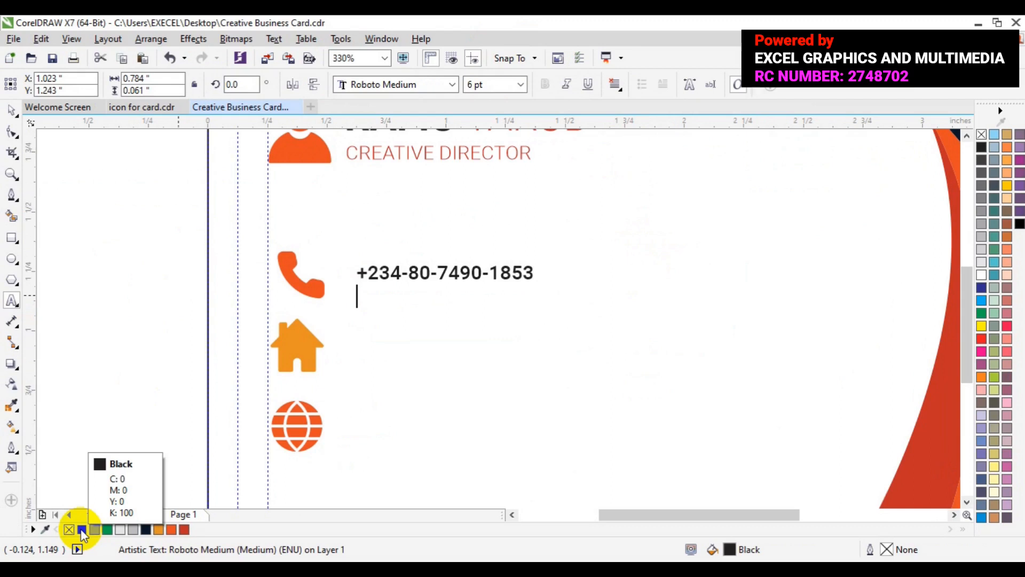
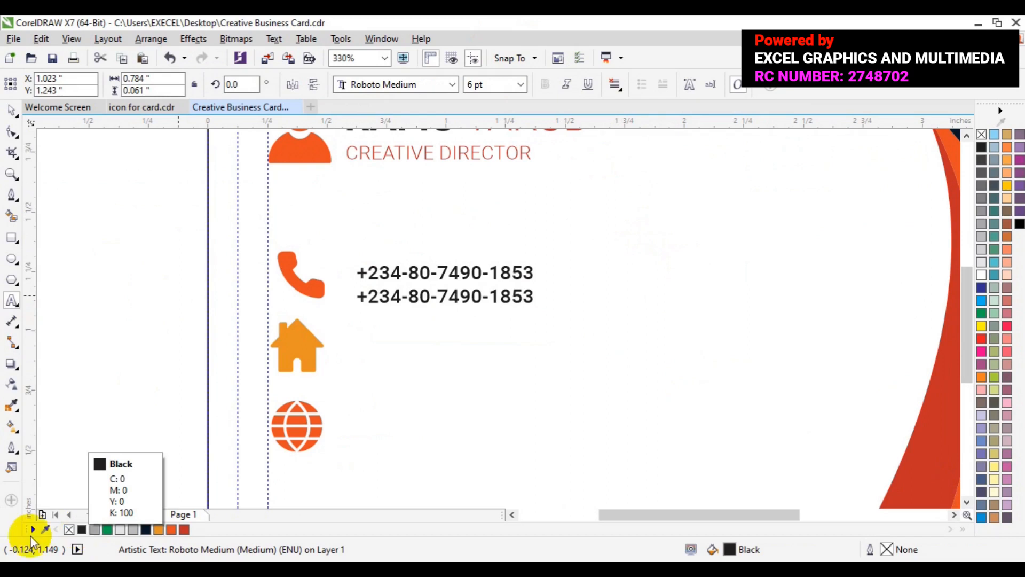
{"action": "left_click", "coordinate": [13, 112]}
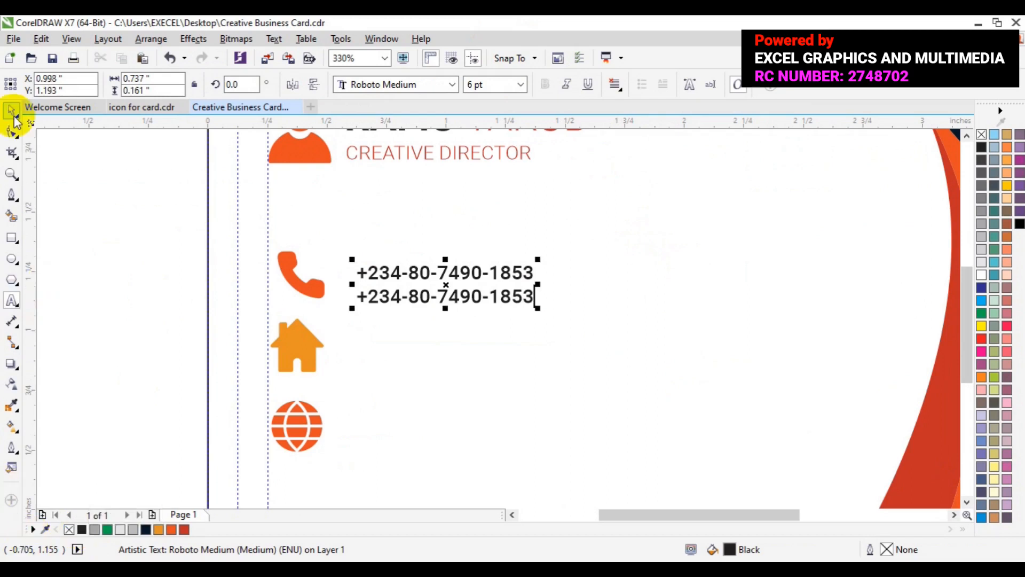
Step: Shrink the phone icon slightly with a corner handle
{"action": "left_click", "coordinate": [306, 295]}
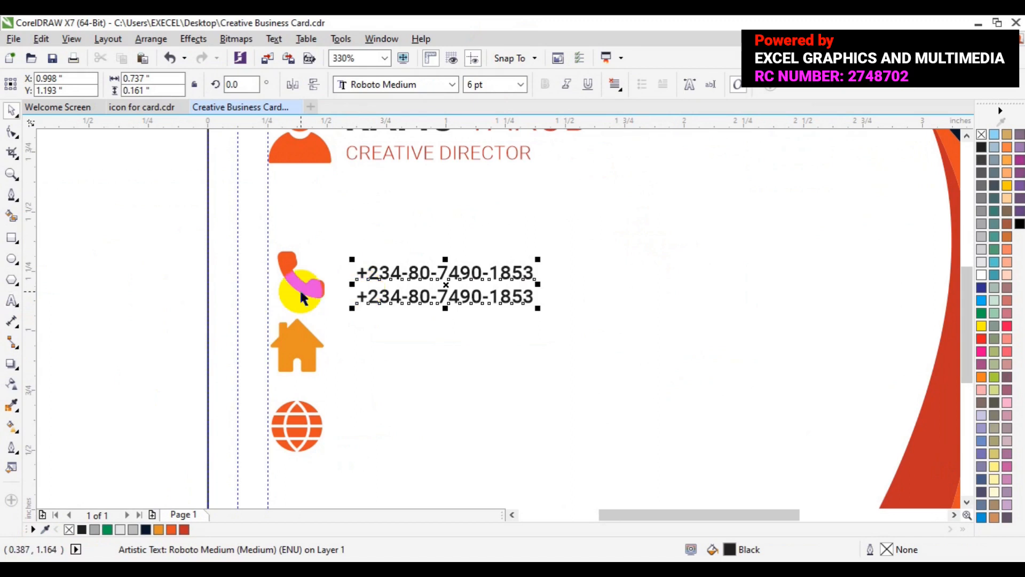
{"action": "left_click", "coordinate": [302, 296]}
{"action": "left_click_drag", "start_coordinate": [330, 305], "coordinate": [324, 295]}
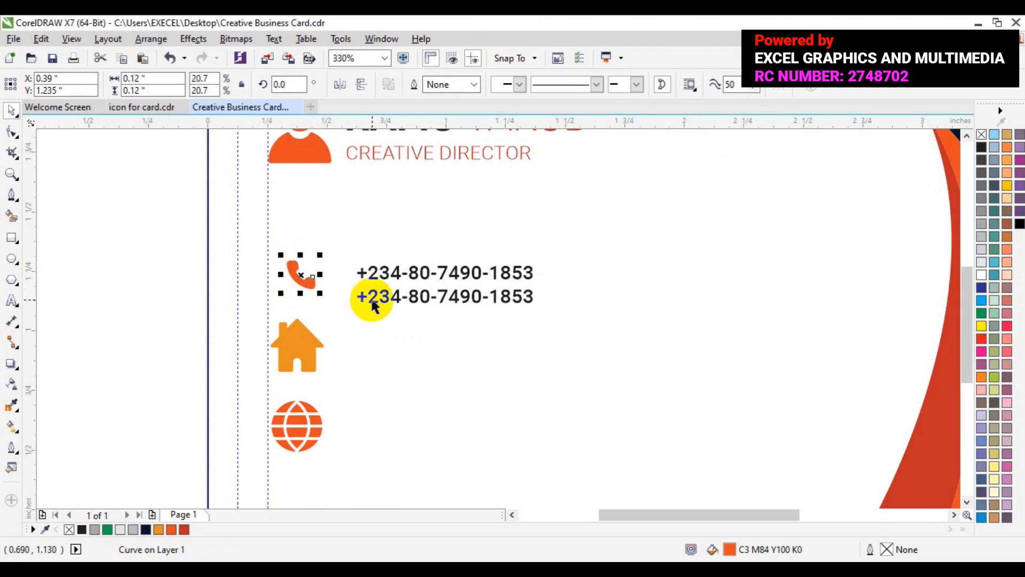
Step: Centre the phone icon vertically on the numbers and nudge both left and up
{"action": "left_click", "coordinate": [372, 304], "text": "shift"}
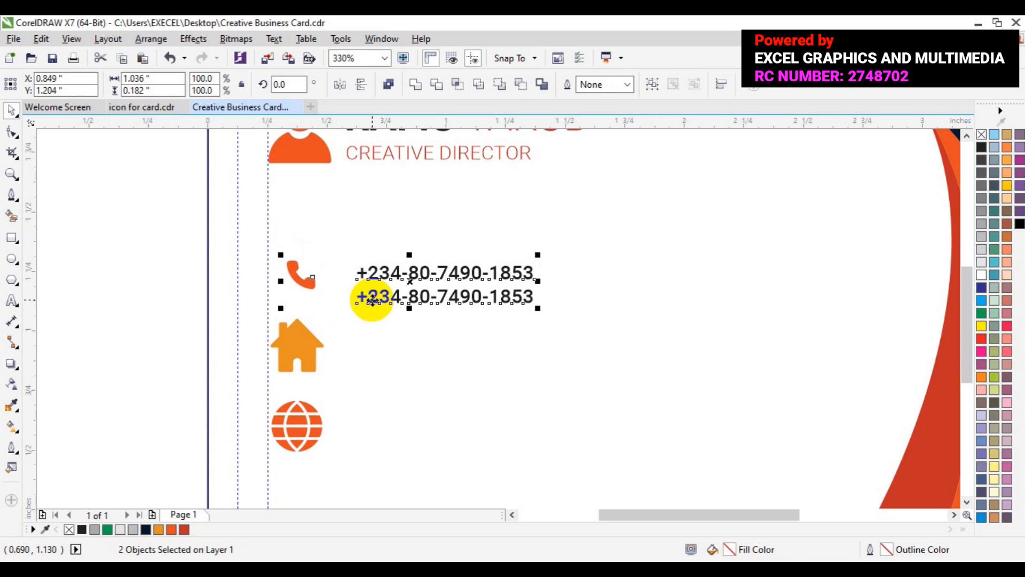
{"action": "key", "text": "c"}
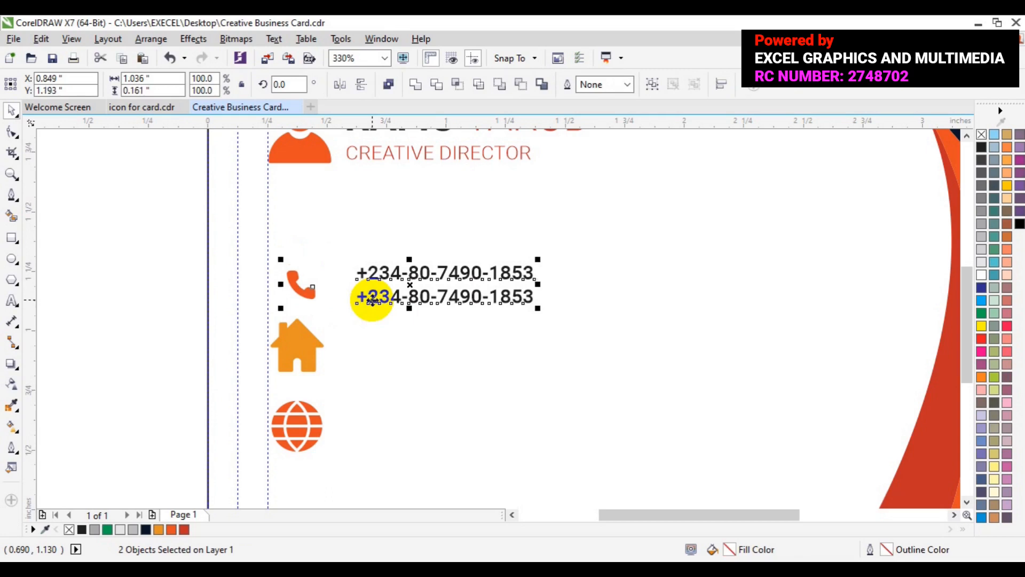
{"action": "key", "text": "Left"}
{"action": "key", "text": "Left"}
{"action": "key", "text": "Left"}
{"action": "key", "text": "Left"}
{"action": "key", "text": "Left"}
{"action": "key", "text": "Left"}
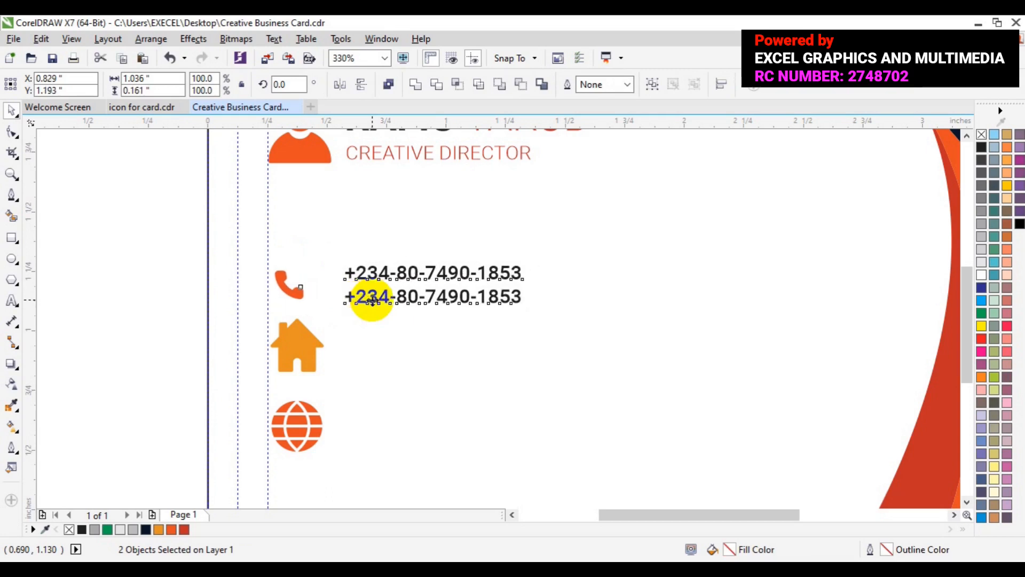
{"action": "key", "text": "Left"}
{"action": "key", "text": "Left"}
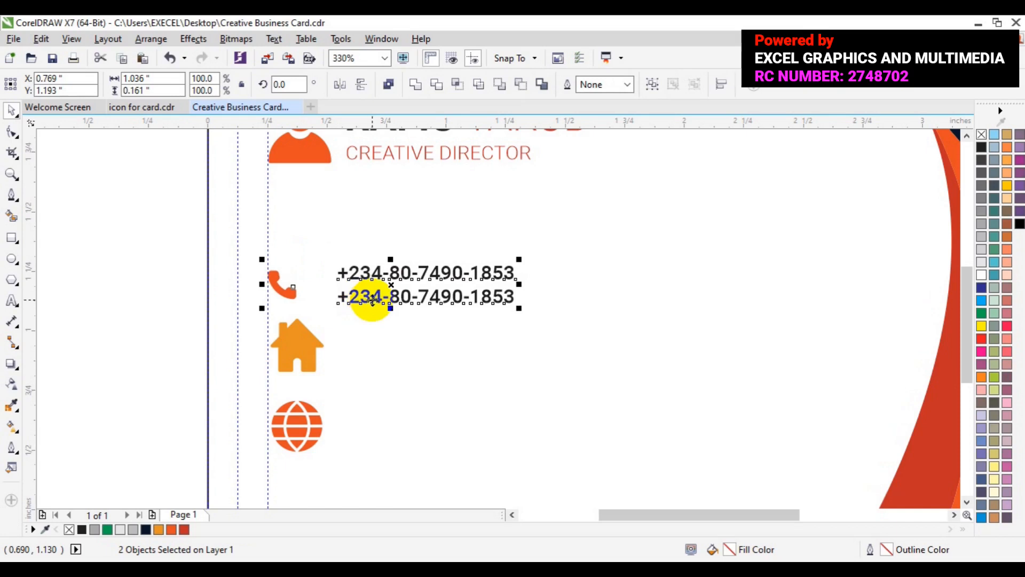
{"action": "key", "text": "Up"}
{"action": "key", "text": "Up"}
{"action": "key", "text": "Up"}
{"action": "key", "text": "Up"}
{"action": "key", "text": "Up"}
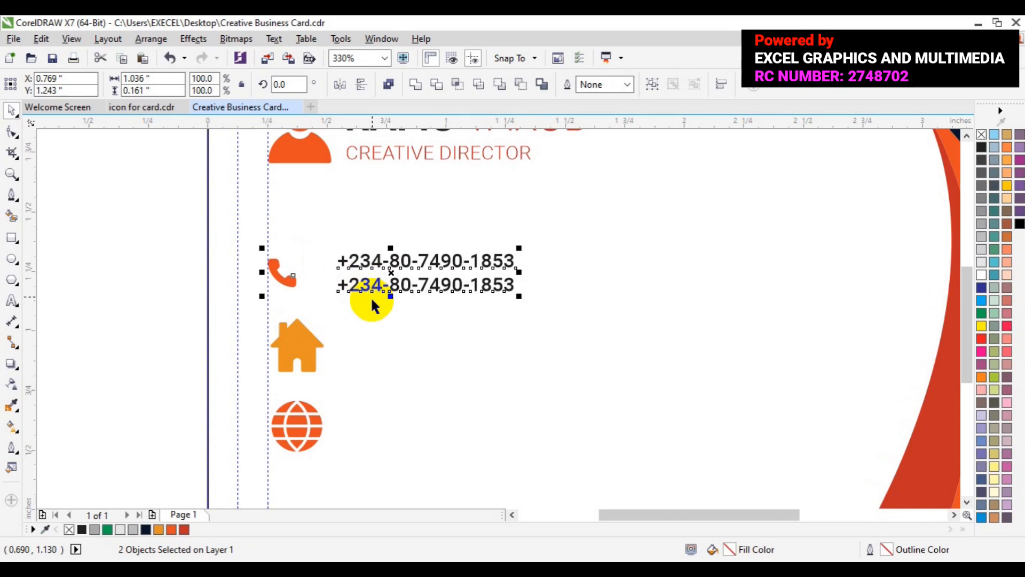
{"action": "left_click", "coordinate": [316, 343]}
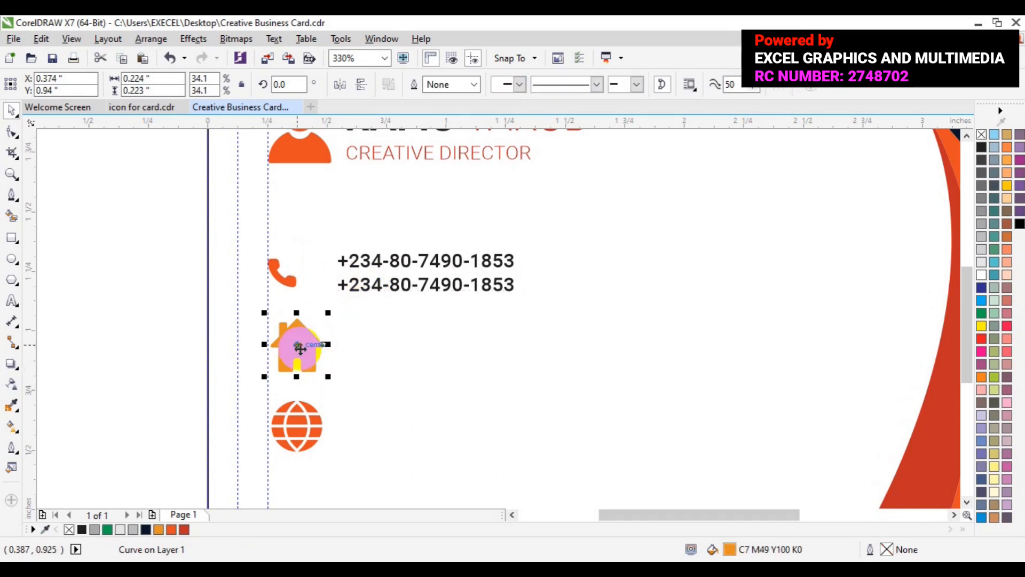
Step: Drop the house icon lower and shrink the globe to 0.092 in below the phone icon
{"action": "left_click_drag", "start_coordinate": [298, 347], "coordinate": [290, 473]}
{"action": "left_click", "coordinate": [295, 422]}
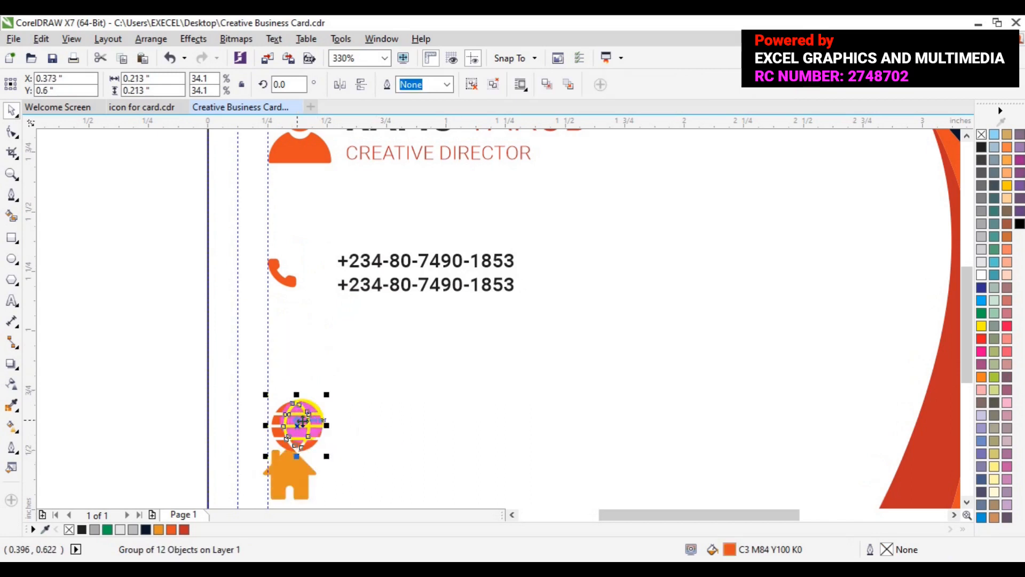
{"action": "left_click_drag", "start_coordinate": [301, 422], "coordinate": [292, 364]}
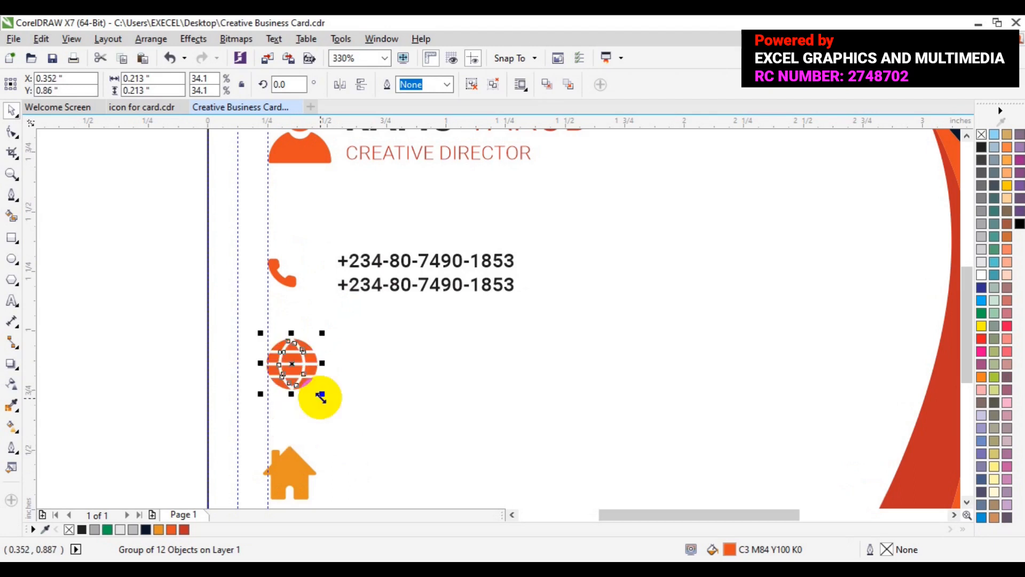
{"action": "left_click_drag", "start_coordinate": [320, 396], "coordinate": [299, 355]}
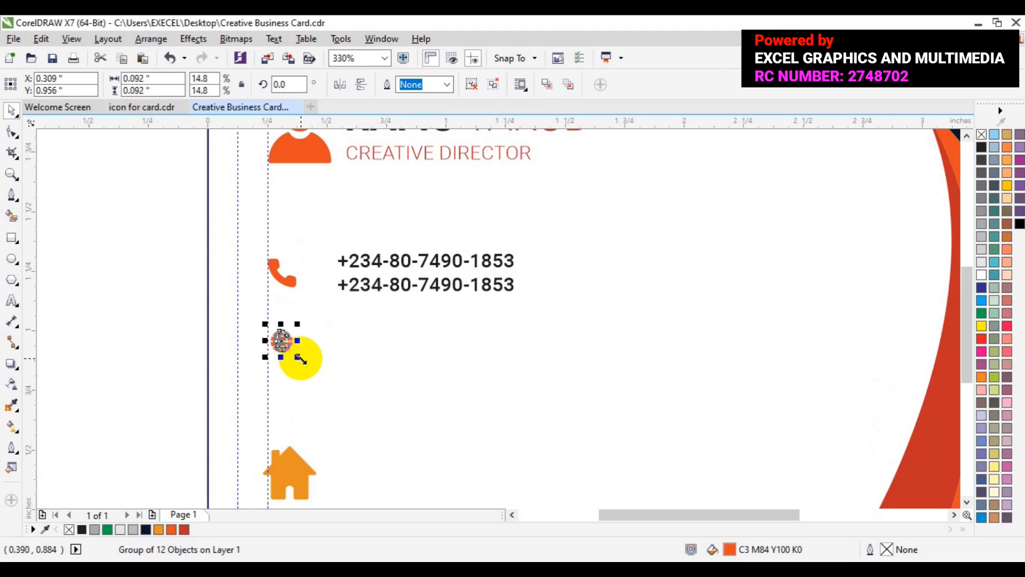
{"action": "left_click", "coordinate": [353, 291]}
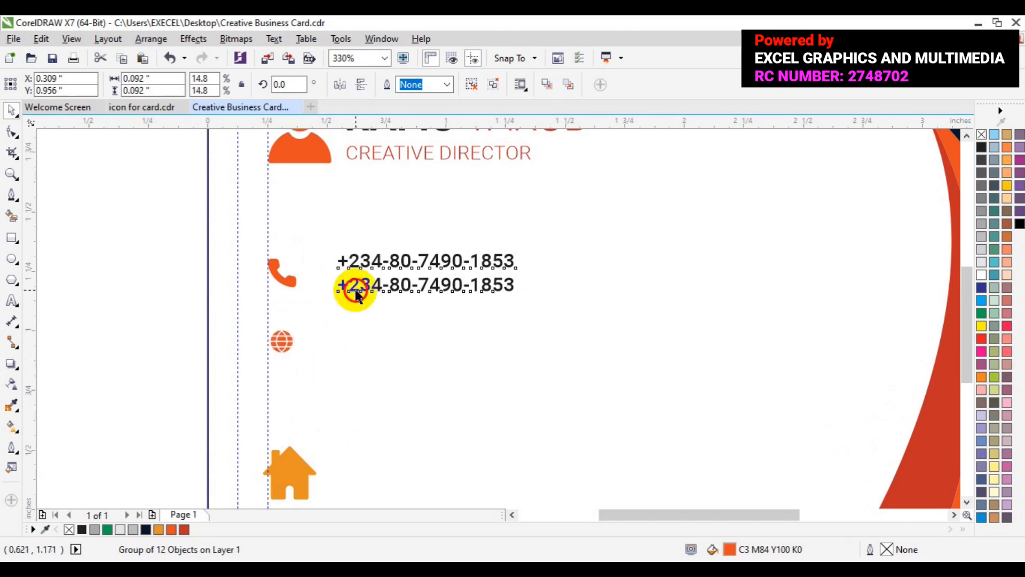
Step: Centre the phone icon over the small globe so both sit at X 0.309 in
{"action": "left_click", "coordinate": [291, 291], "text": "shift"}
{"action": "left_click", "coordinate": [231, 312]}
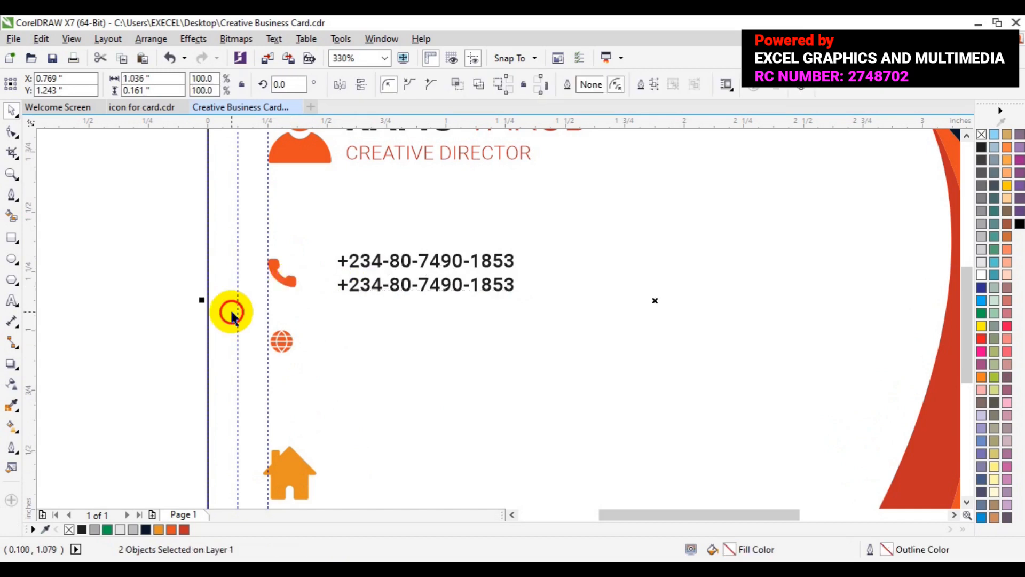
{"action": "left_click", "coordinate": [286, 282]}
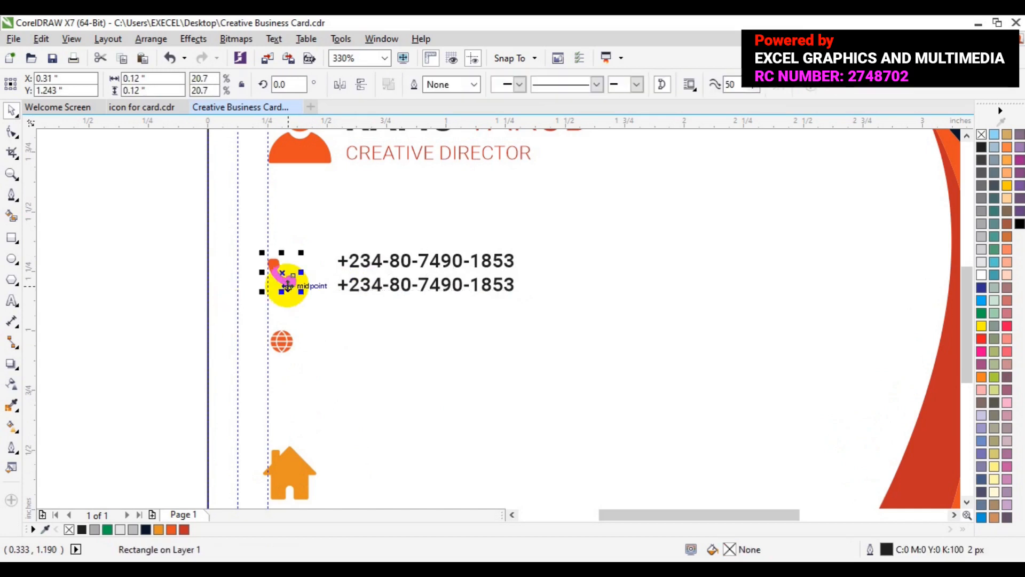
{"action": "left_click", "coordinate": [283, 344], "text": "shift"}
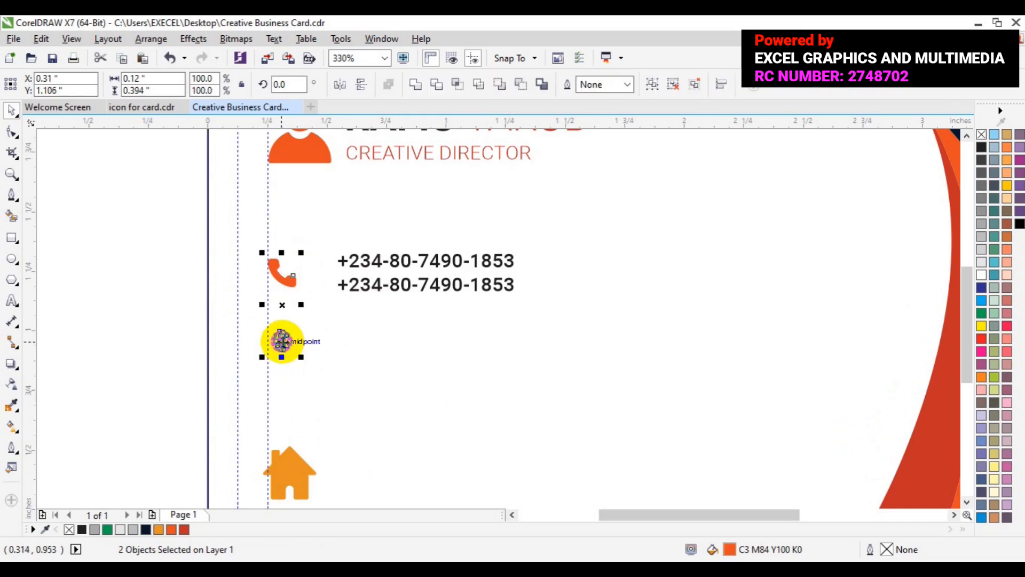
{"action": "key", "text": "e"}
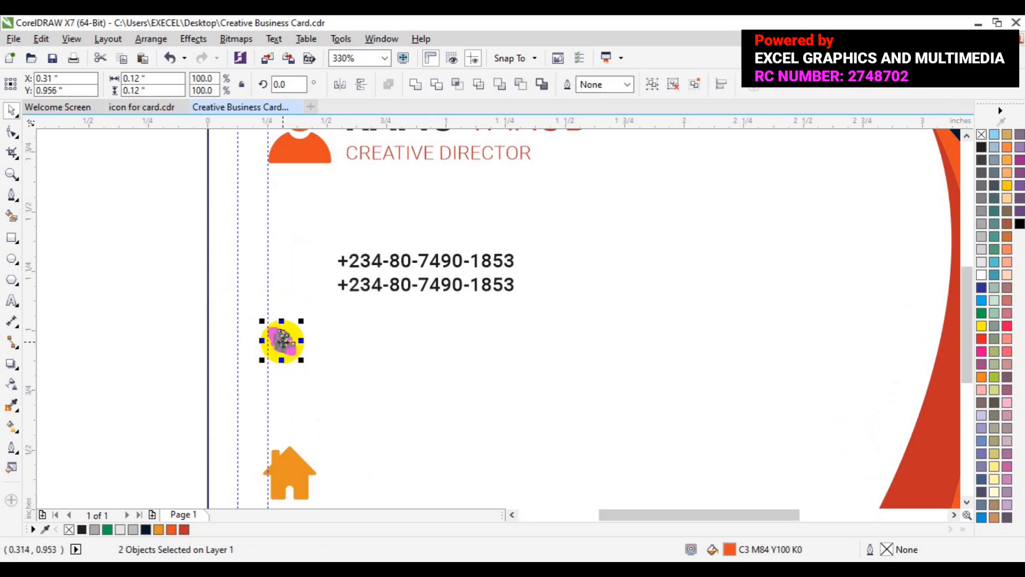
{"action": "key", "text": "ctrl+z"}
{"action": "key", "text": "c"}
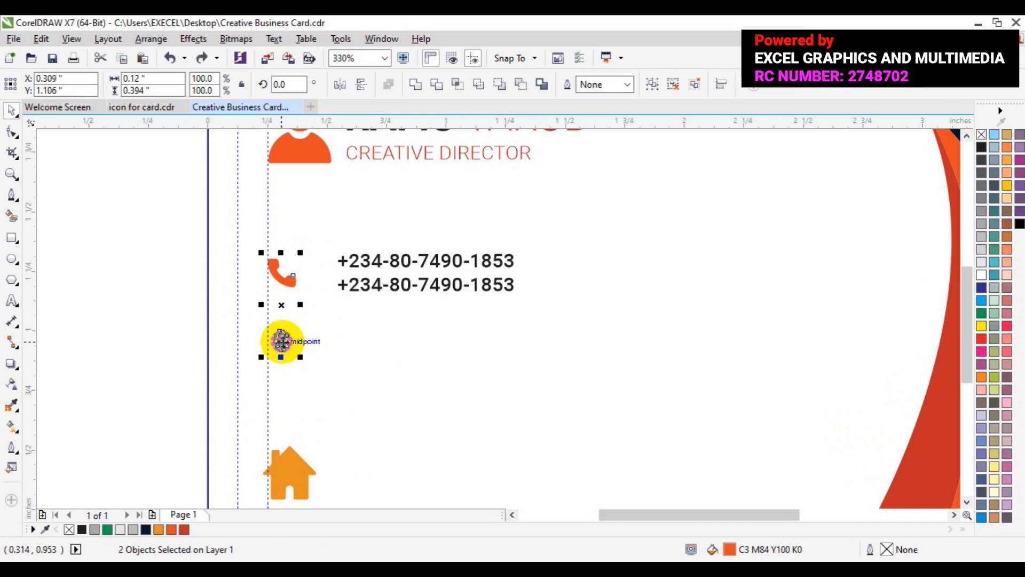
{"action": "left_click", "coordinate": [159, 322]}
{"action": "left_click", "coordinate": [347, 289]}
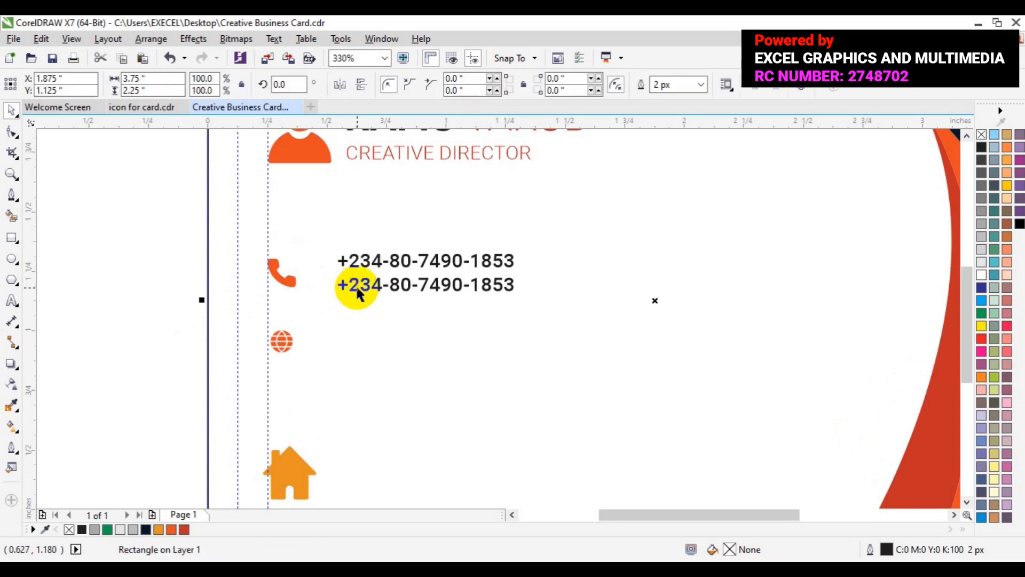
Step: Duplicate the two phone-number lines beside the globe icon and put the text caret in the copy
{"action": "left_click", "coordinate": [357, 291]}
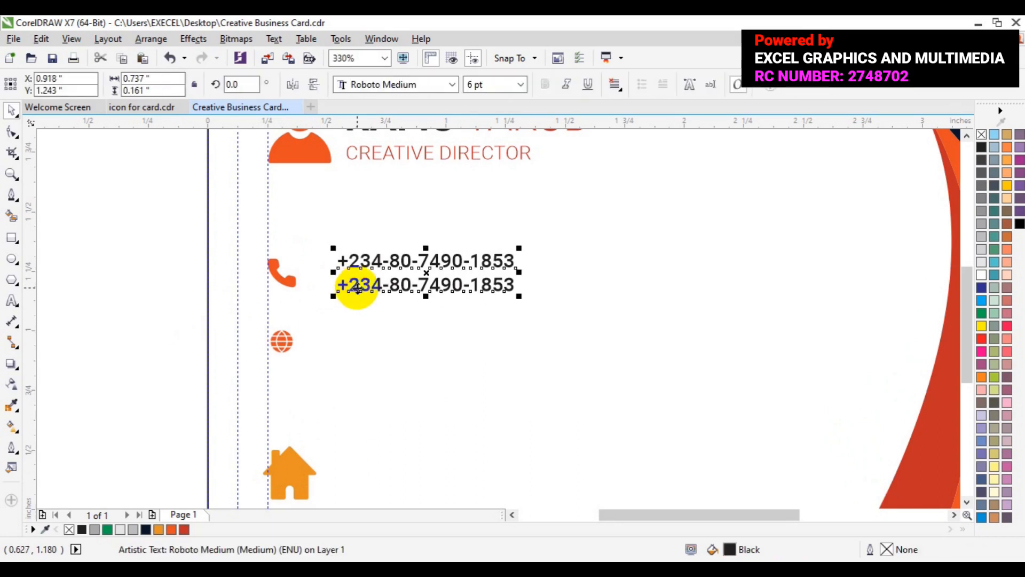
{"action": "key", "text": "ctrl+d"}
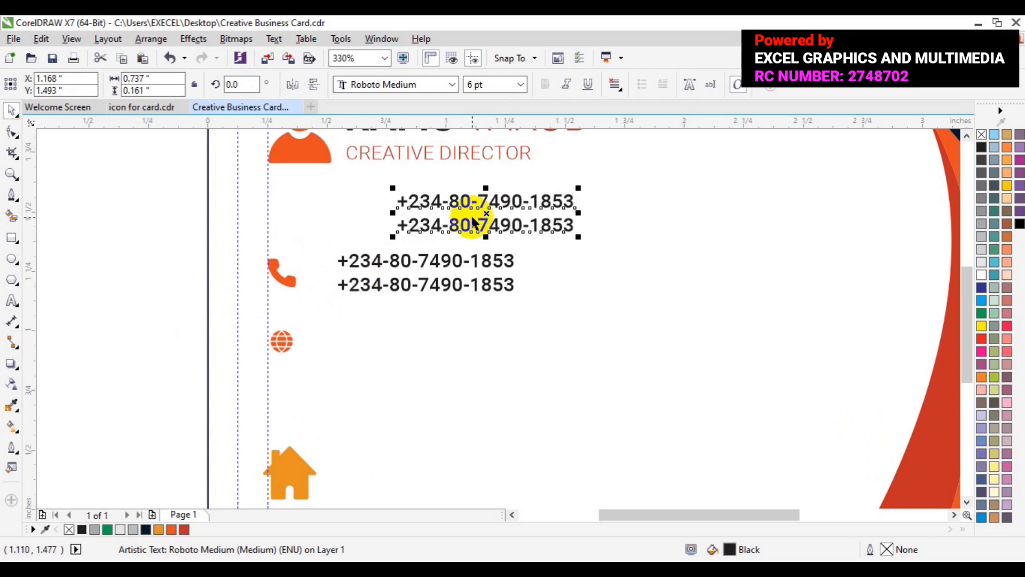
{"action": "left_click_drag", "start_coordinate": [482, 219], "coordinate": [422, 340]}
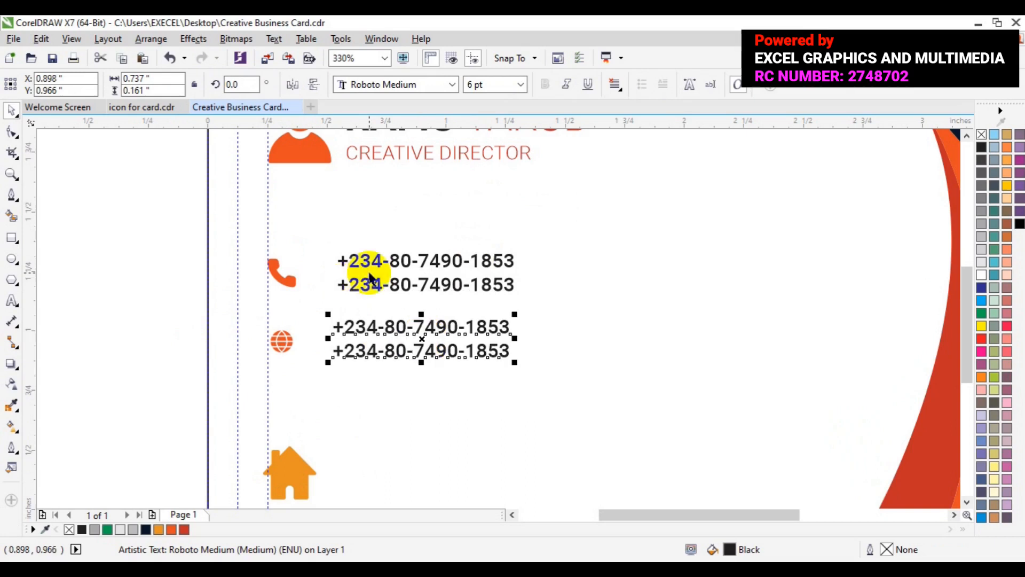
{"action": "left_click", "coordinate": [368, 285], "text": "shift"}
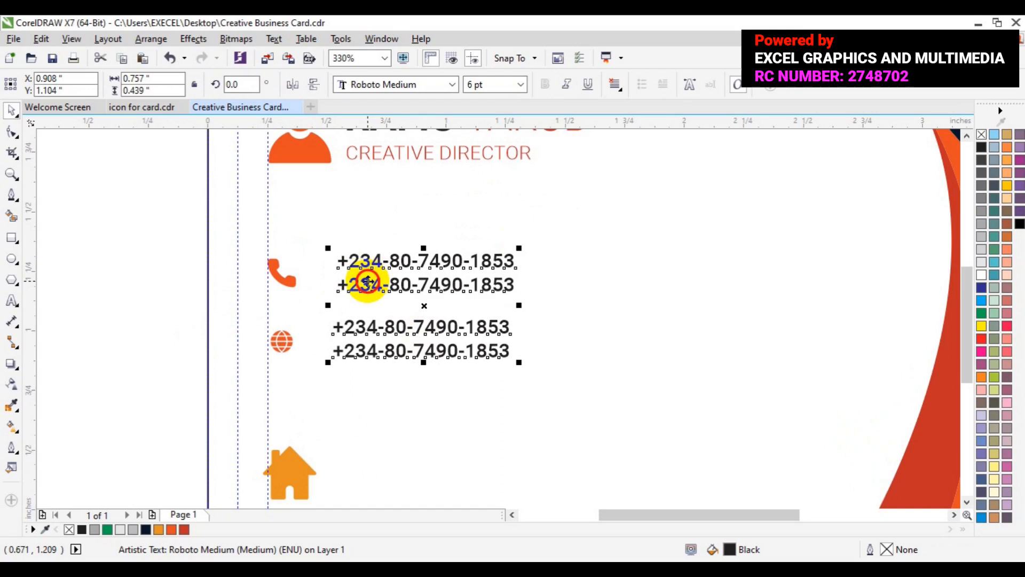
{"action": "key", "text": "t"}
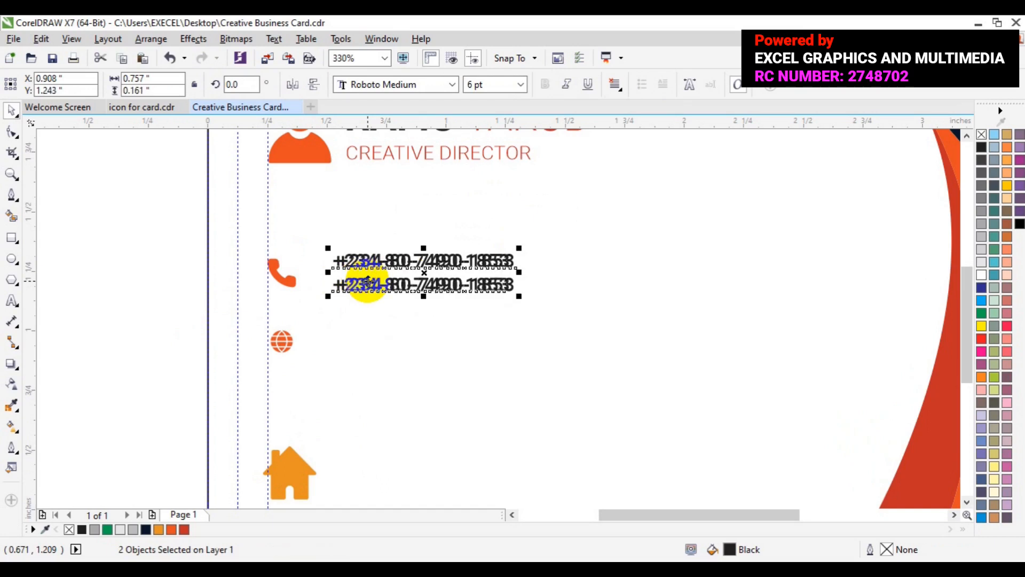
{"action": "key", "text": "ctrl+z"}
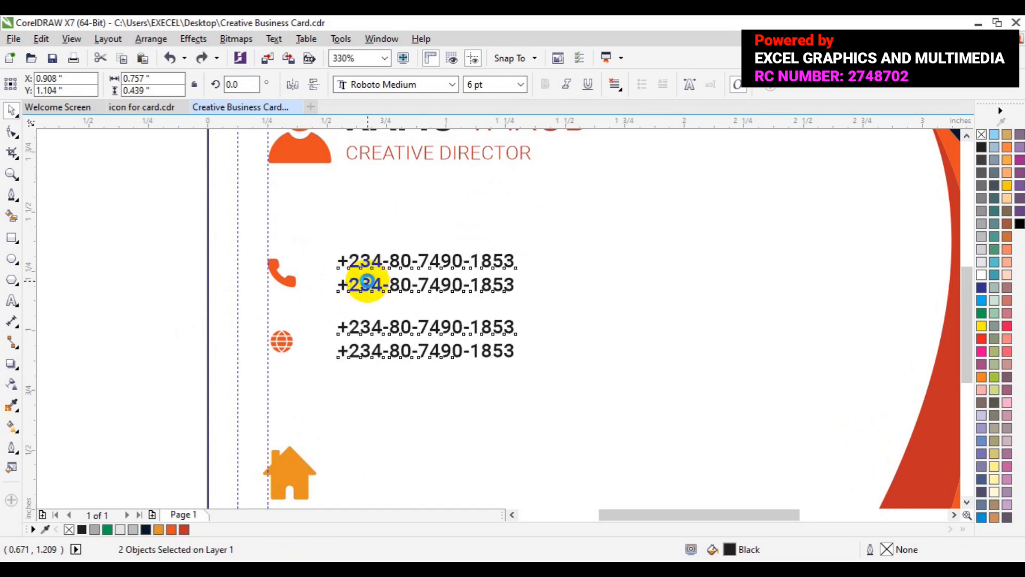
{"action": "left_click", "coordinate": [110, 318]}
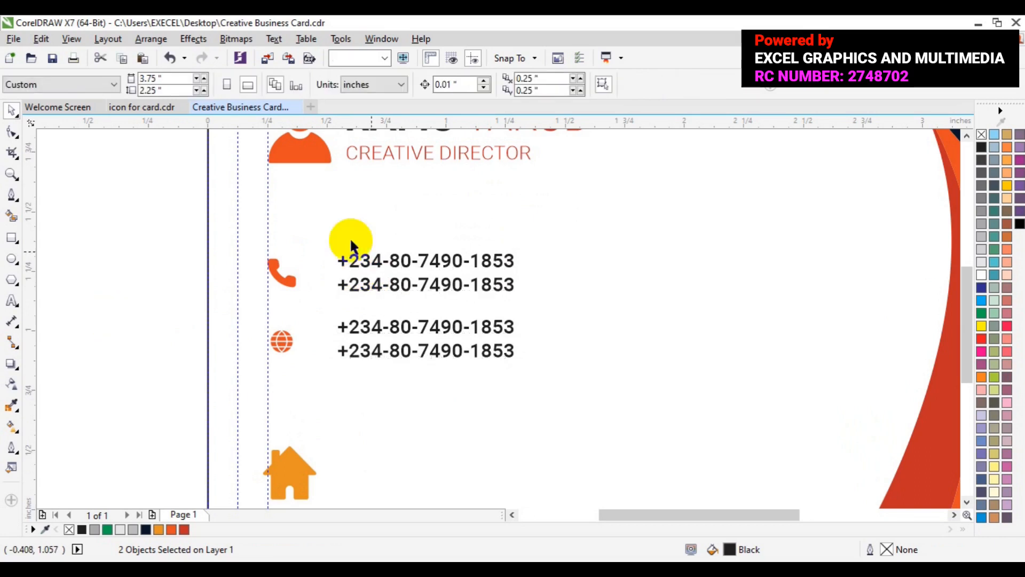
{"action": "left_click", "coordinate": [11, 302]}
{"action": "left_click", "coordinate": [350, 328]}
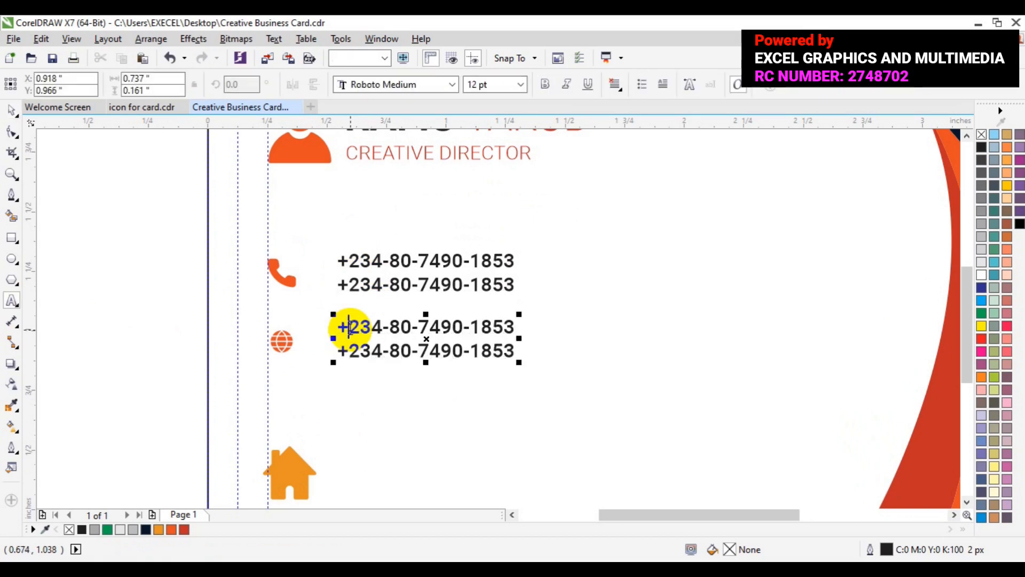
{"action": "key", "text": "ctrl+a"}
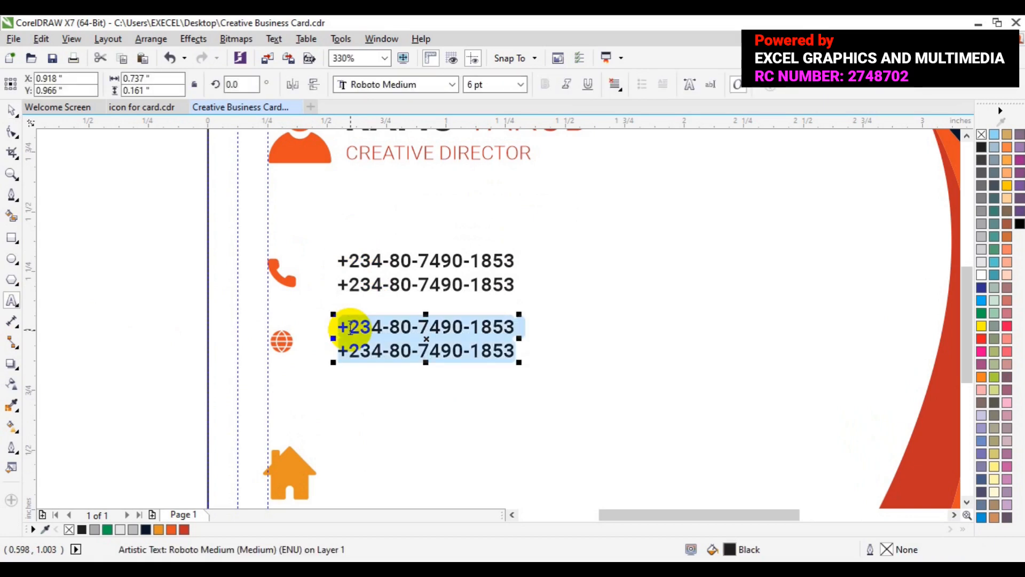
{"action": "type", "text": "www"}
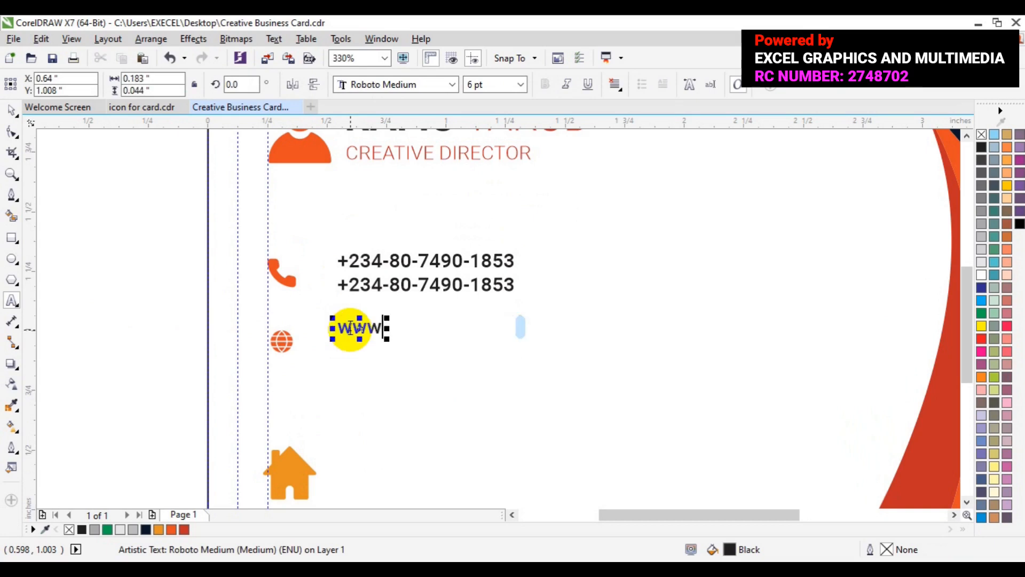
{"action": "type", "text": "."}
{"action": "type", "text": "webu"}
{"action": "type", "text": "r"}
{"action": "key", "text": "BackSpace"}
{"action": "type", "text": "url"}
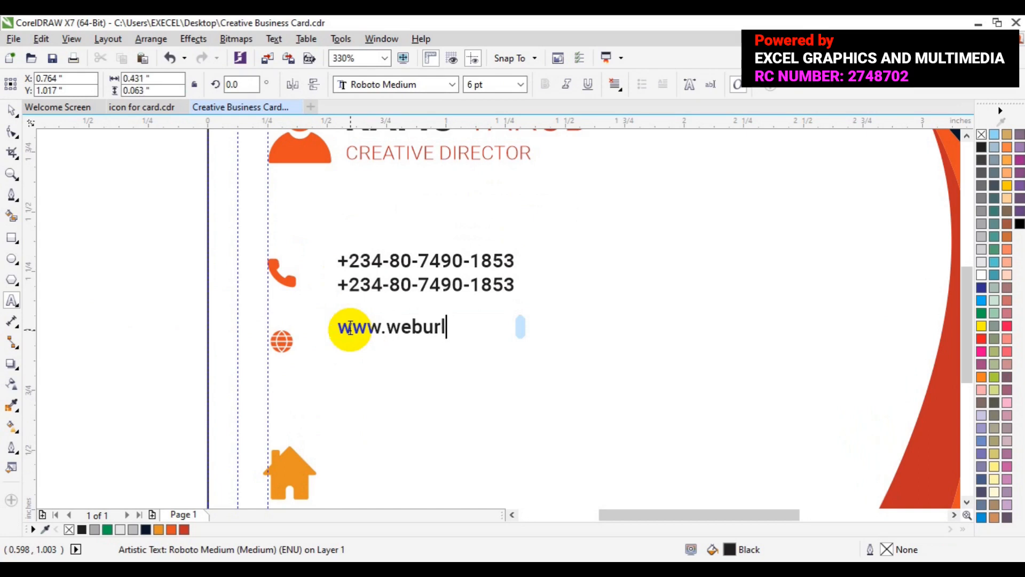
{"action": "type", "text": ".com"}
{"action": "key", "text": "Escape"}
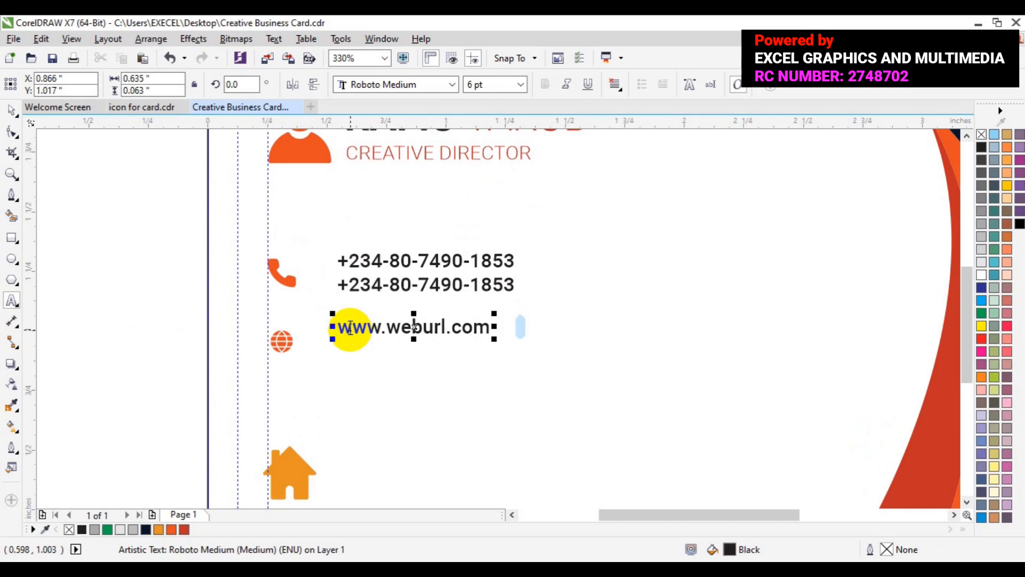
{"action": "key", "text": "Return"}
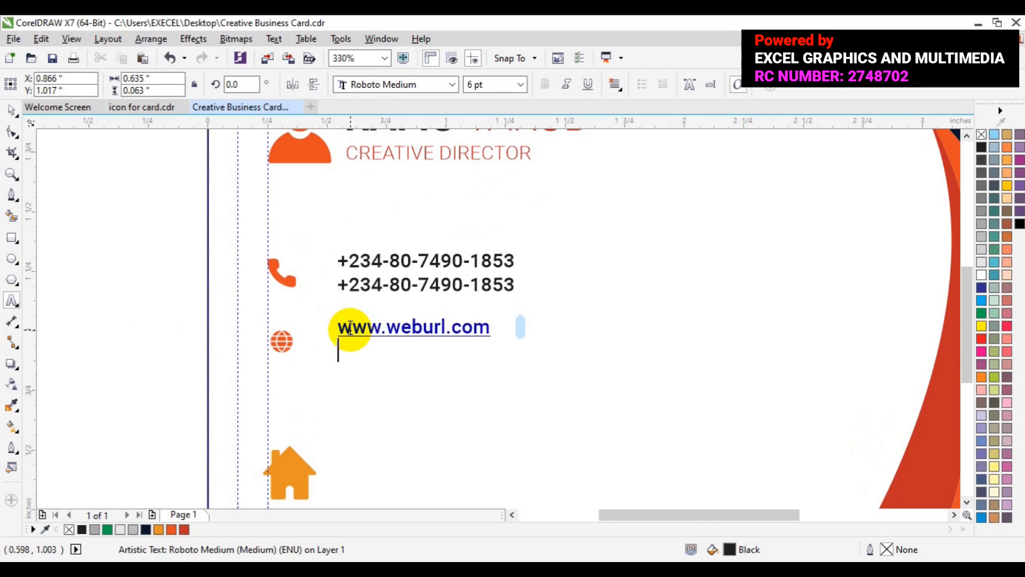
{"action": "key", "text": "ctrl+z"}
{"action": "type", "text": "w"}
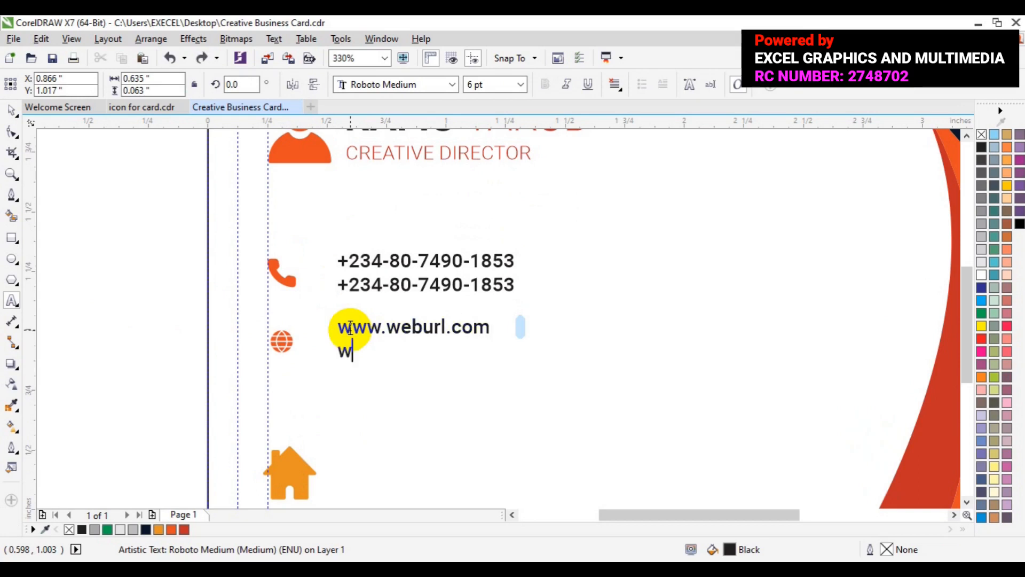
{"action": "type", "text": "ww.we"}
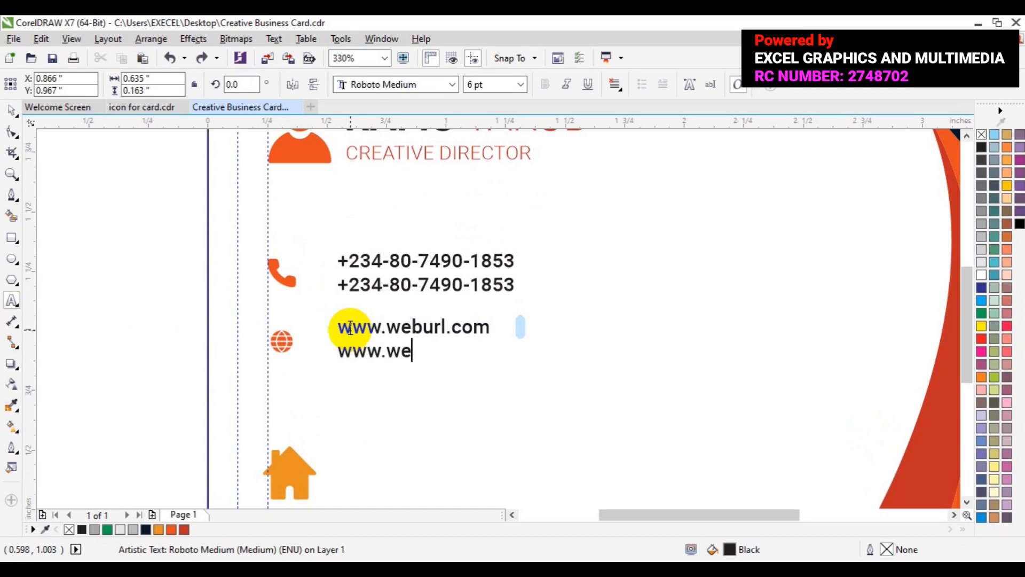
{"action": "type", "text": "burl.com"}
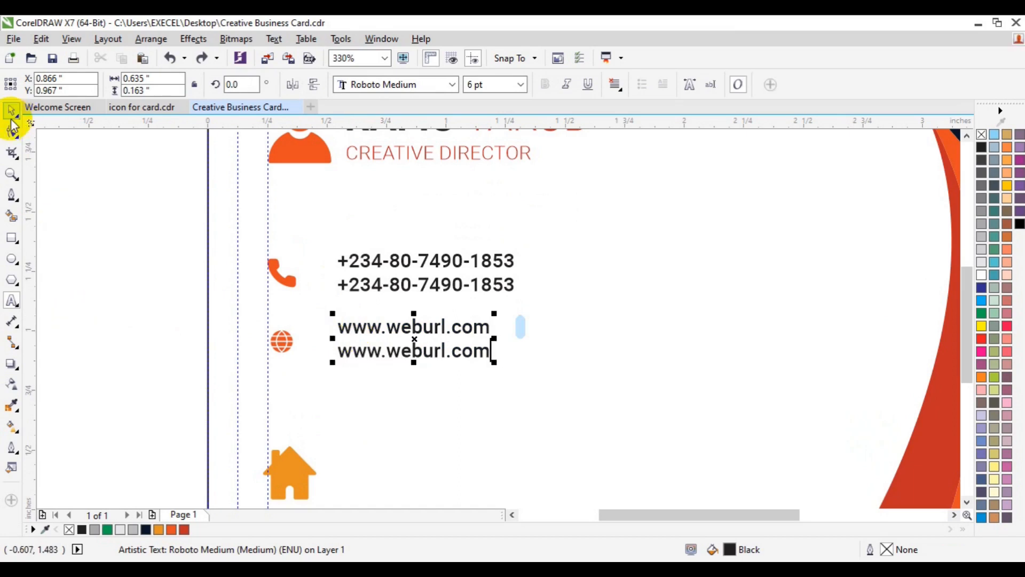
{"action": "left_click", "coordinate": [391, 377]}
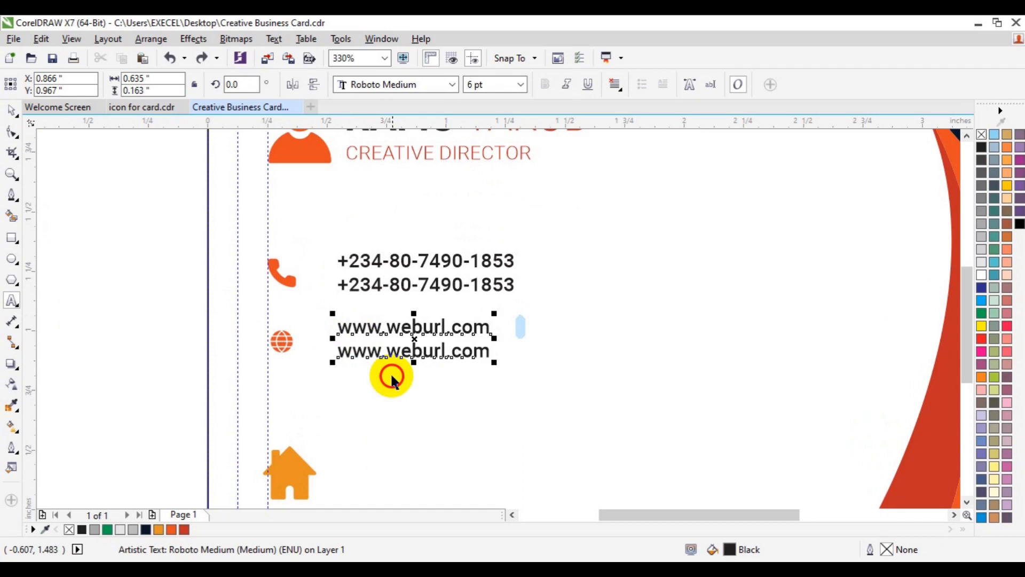
Step: Shrink the house icon to 0.114 in
{"action": "left_click", "coordinate": [295, 473]}
{"action": "left_click_drag", "start_coordinate": [296, 472], "coordinate": [292, 409]}
{"action": "left_click_drag", "start_coordinate": [321, 442], "coordinate": [287, 411]}
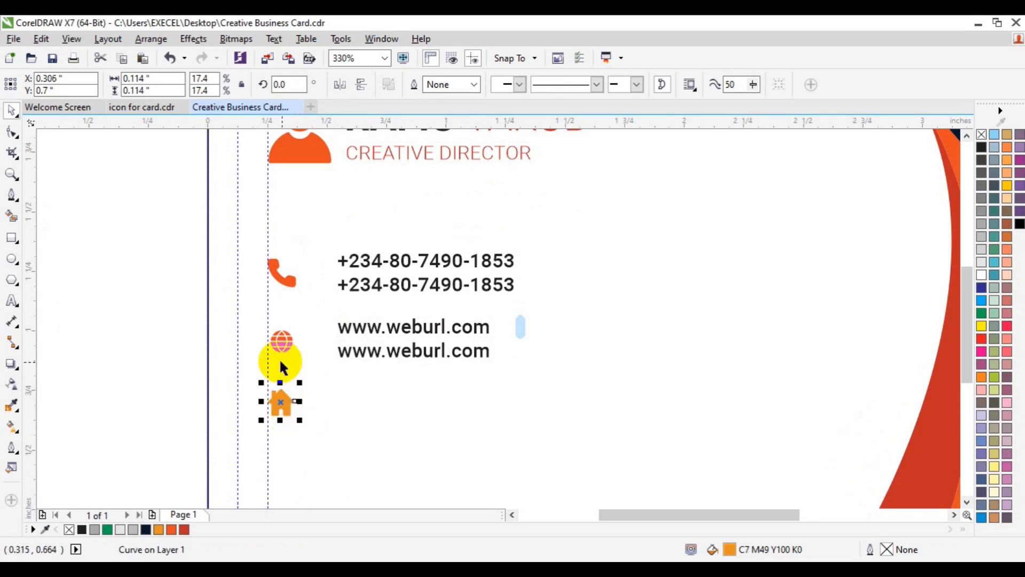
Step: Fill the house icon with the same orange-red as the other icons
{"action": "left_click", "coordinate": [281, 346]}
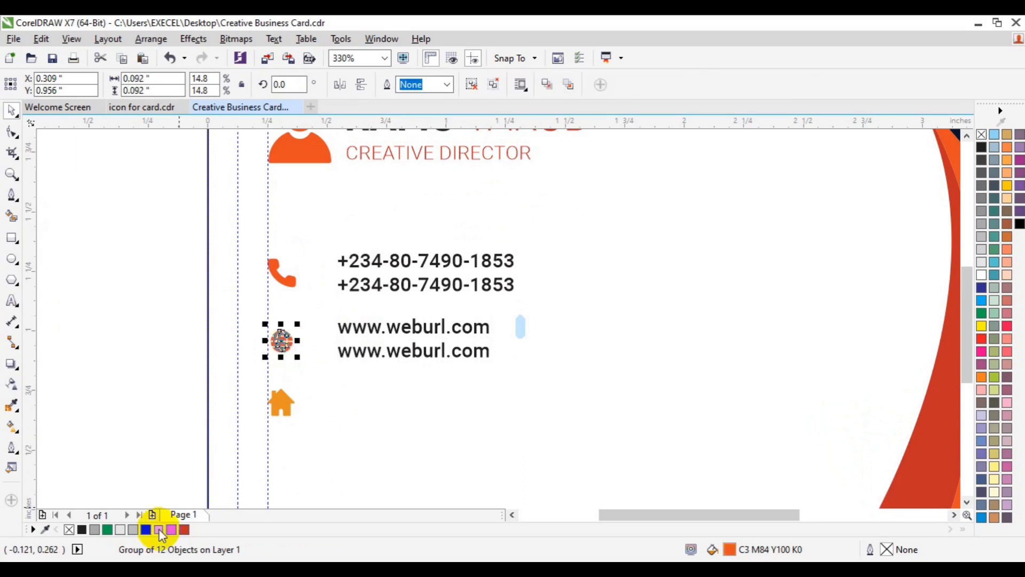
{"action": "left_click_drag", "start_coordinate": [159, 530], "coordinate": [283, 409]}
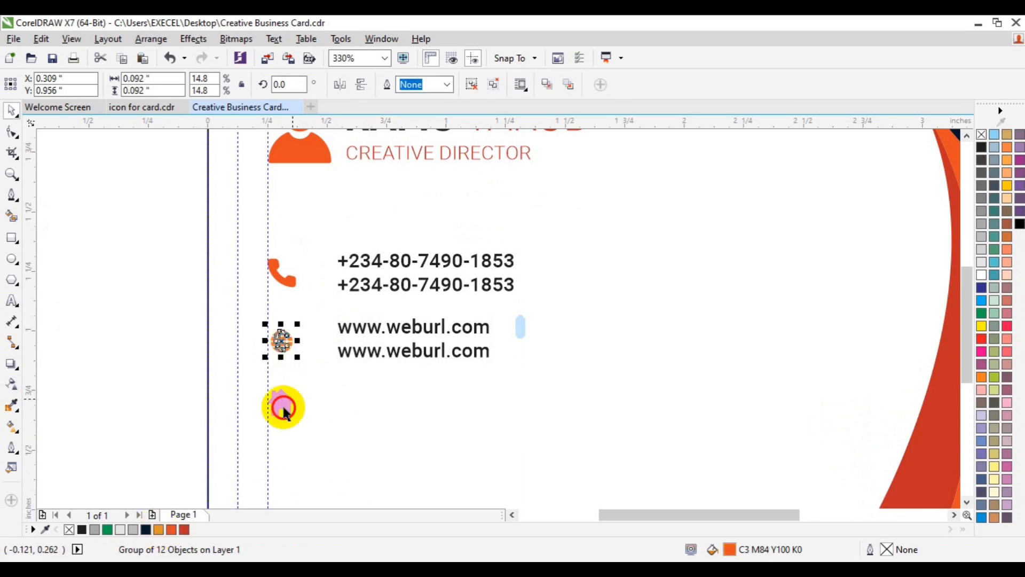
{"action": "left_click", "coordinate": [283, 412]}
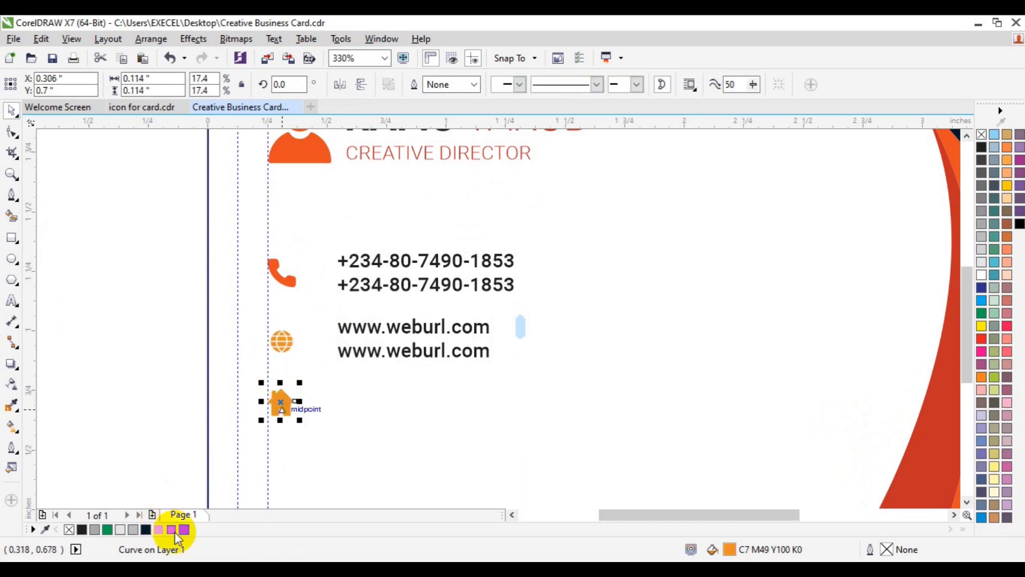
{"action": "left_click", "coordinate": [175, 532]}
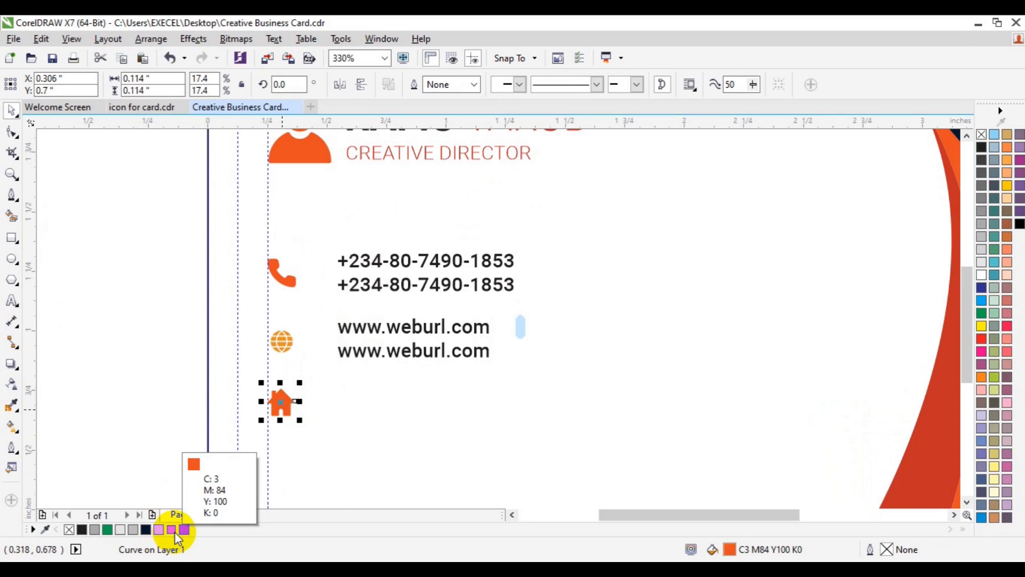
{"action": "left_click", "coordinate": [376, 359]}
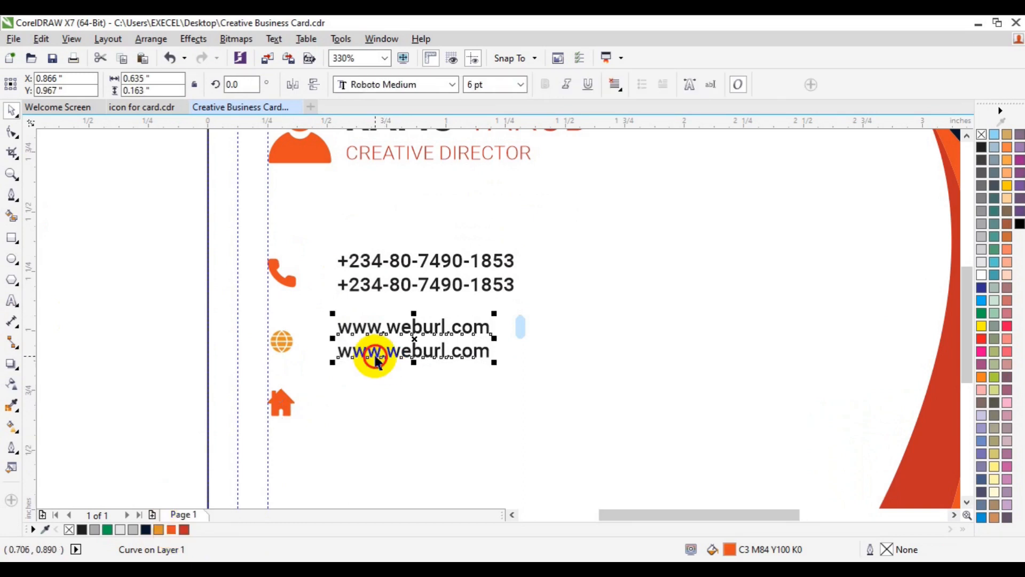
{"action": "left_click_drag", "start_coordinate": [376, 357], "coordinate": [409, 400]}
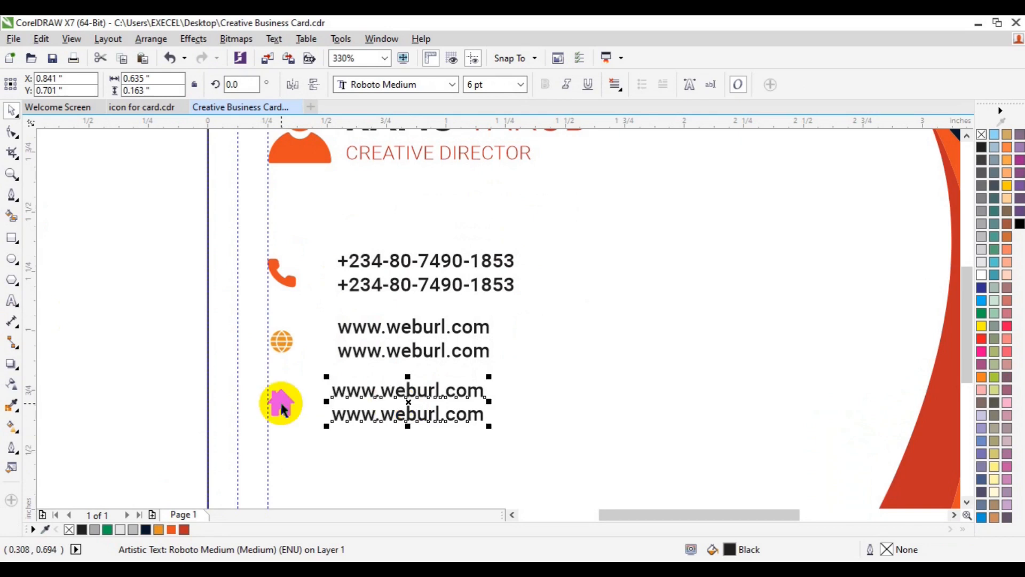
{"action": "left_click", "coordinate": [281, 406], "text": "shift"}
{"action": "key", "text": "e"}
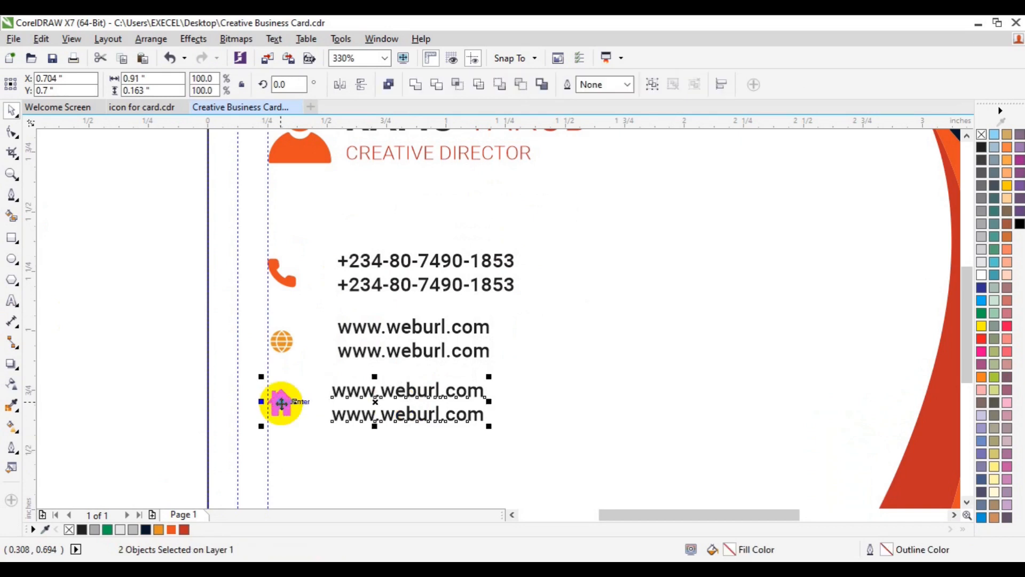
{"action": "left_click", "coordinate": [342, 398]}
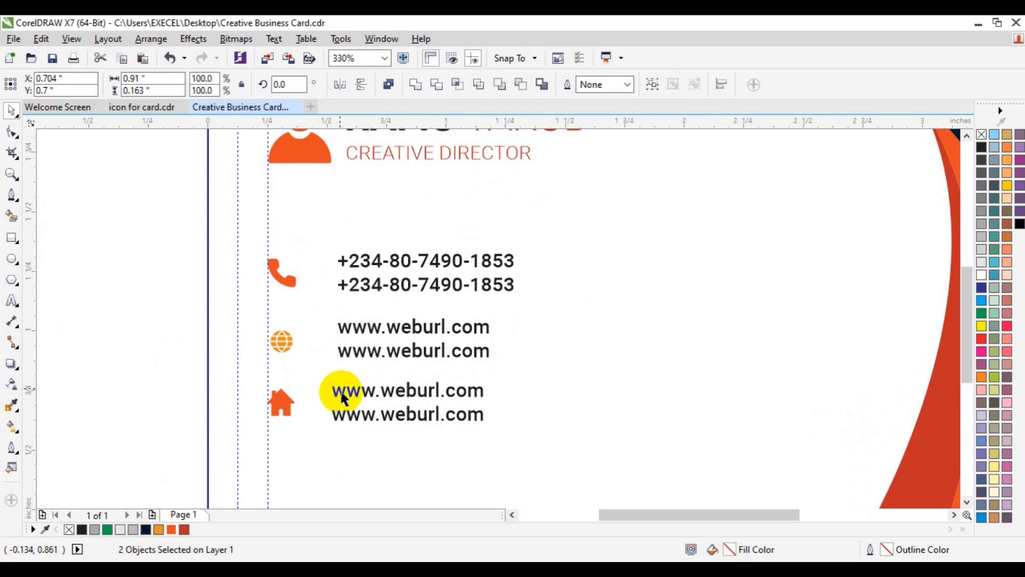
Step: Left-align the house's text with the globe's lines and drag a vertical guide at their edge
{"action": "left_click", "coordinate": [384, 346]}
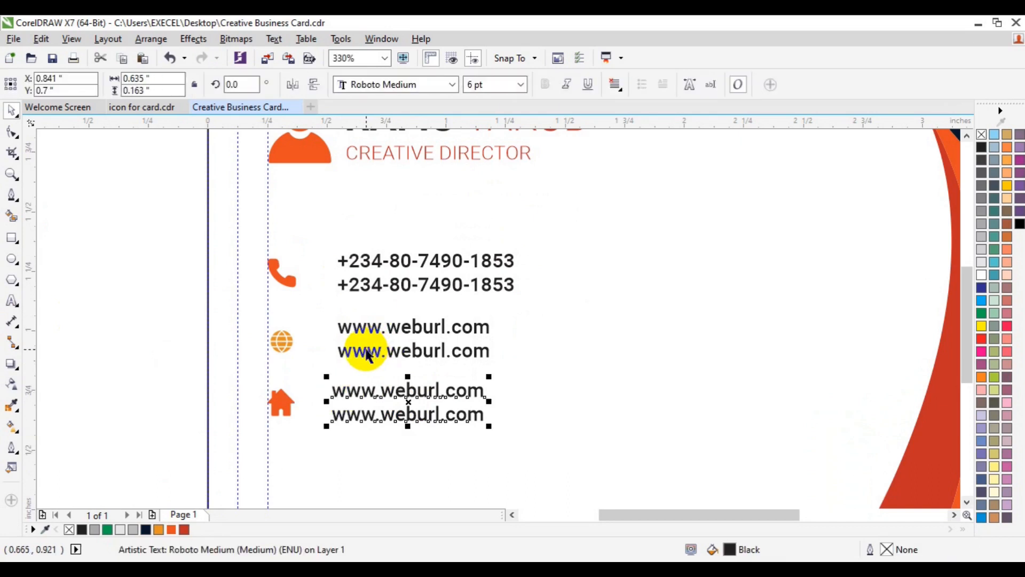
{"action": "left_click", "coordinate": [367, 351], "text": "shift"}
{"action": "key", "text": "l"}
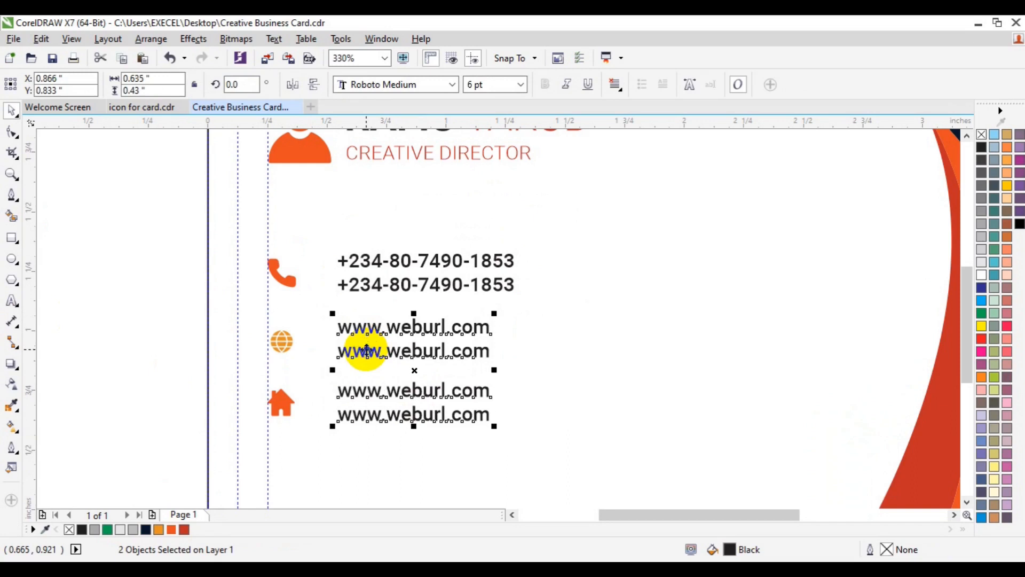
{"action": "left_click", "coordinate": [140, 344]}
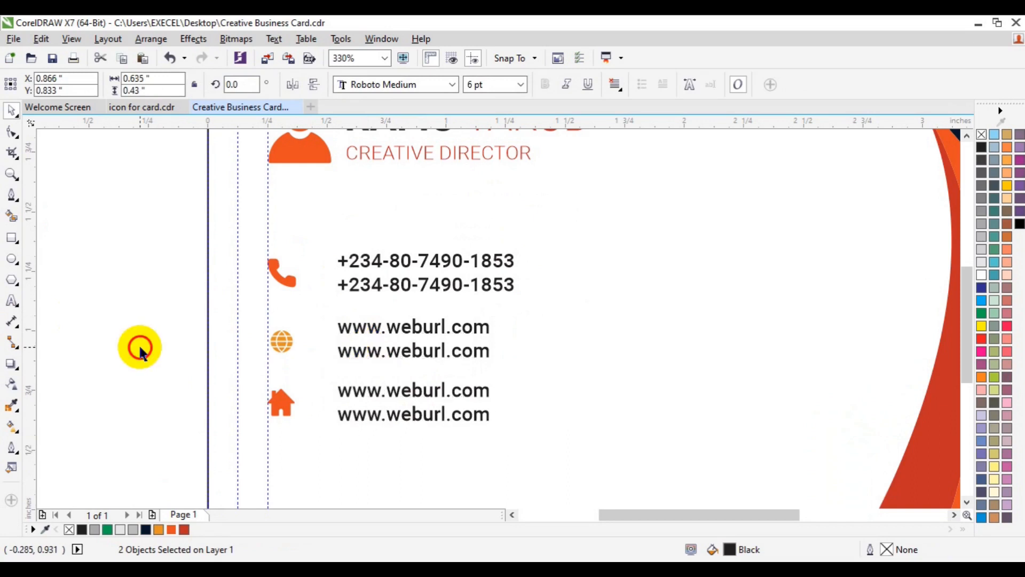
{"action": "left_click_drag", "start_coordinate": [29, 348], "coordinate": [339, 310]}
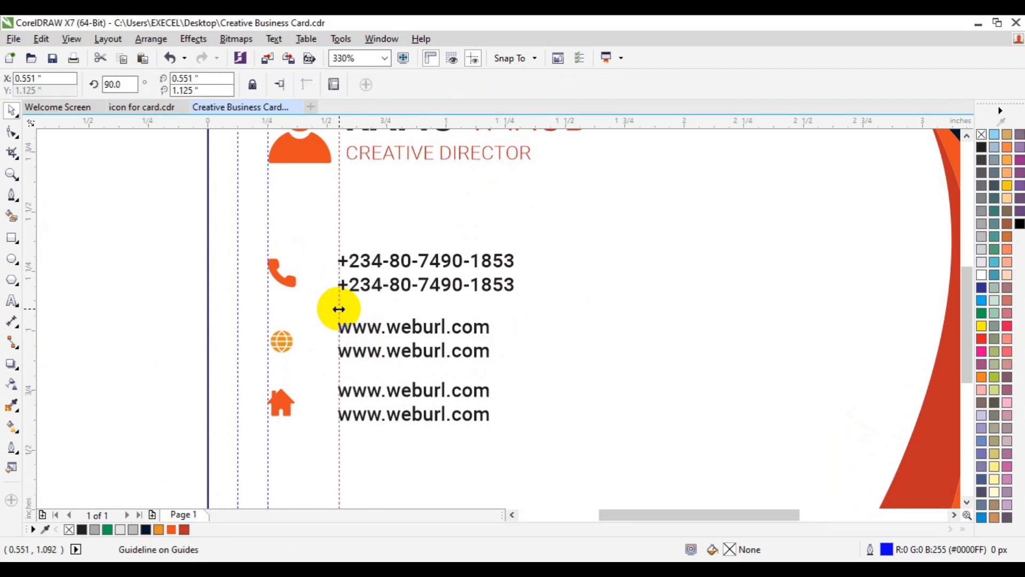
Step: Remove the guide and rewrite the house text as 'Office Address Here,' plus a state, Nigeria and postal-code line
{"action": "key", "text": "ctrl+z"}
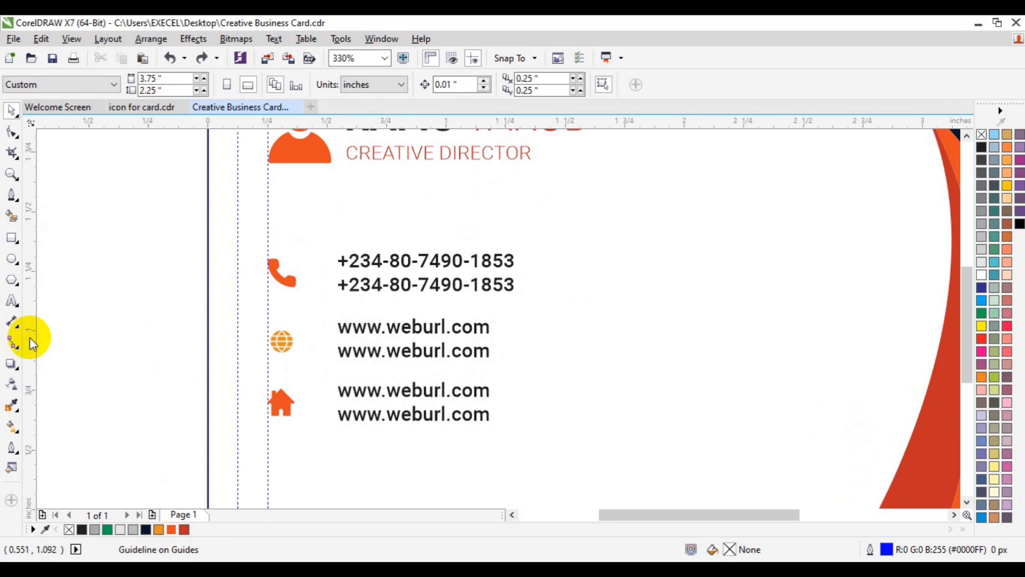
{"action": "left_click", "coordinate": [11, 301]}
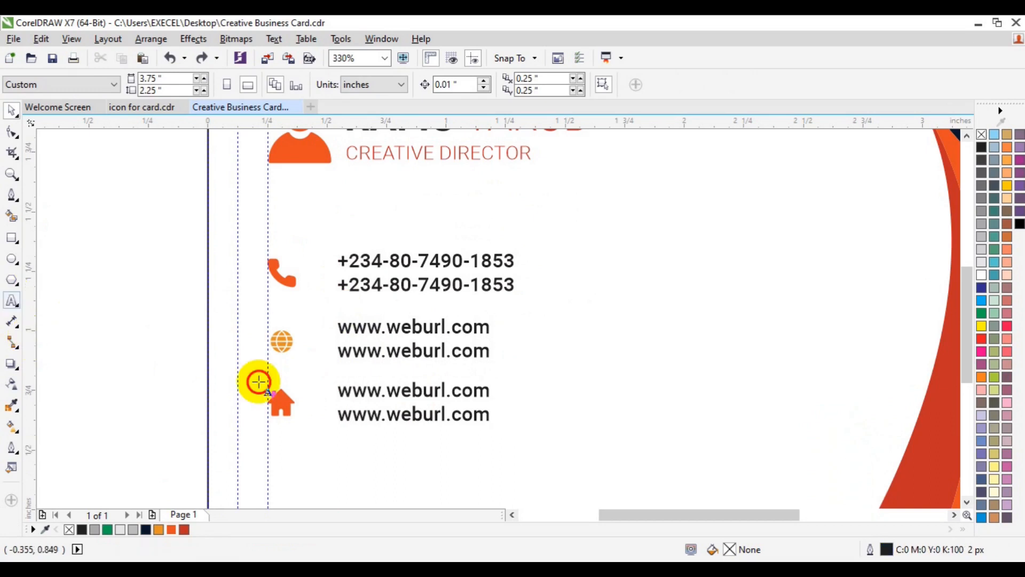
{"action": "left_click", "coordinate": [347, 396]}
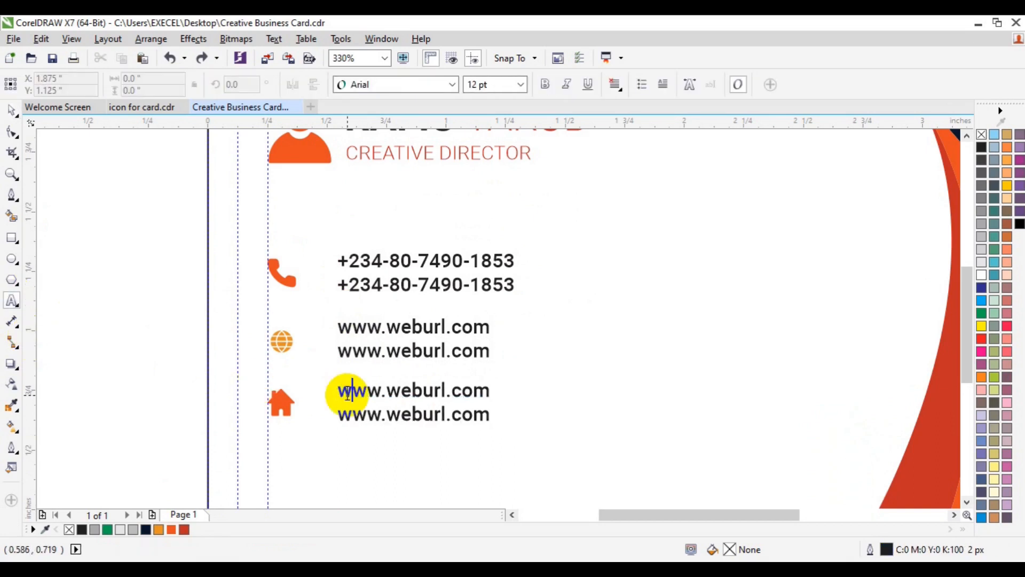
{"action": "triple_click", "coordinate": [347, 396]}
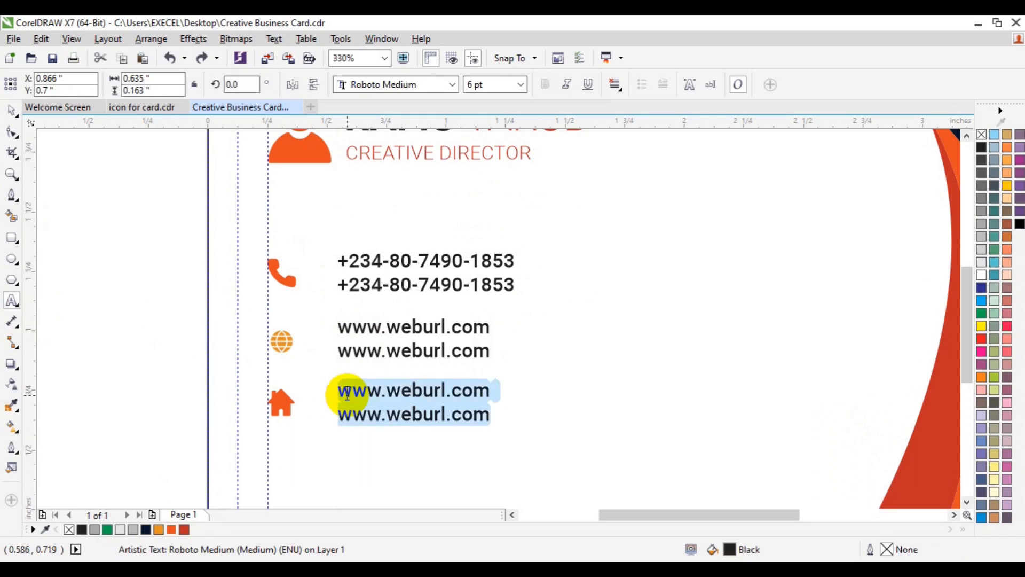
{"action": "type", "text": "Offic"}
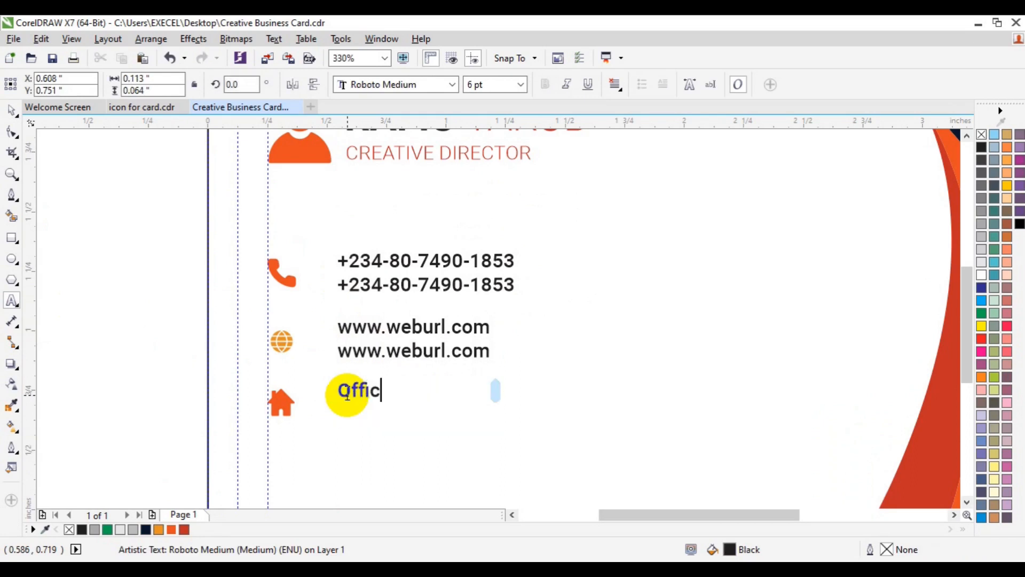
{"action": "type", "text": "e Add"}
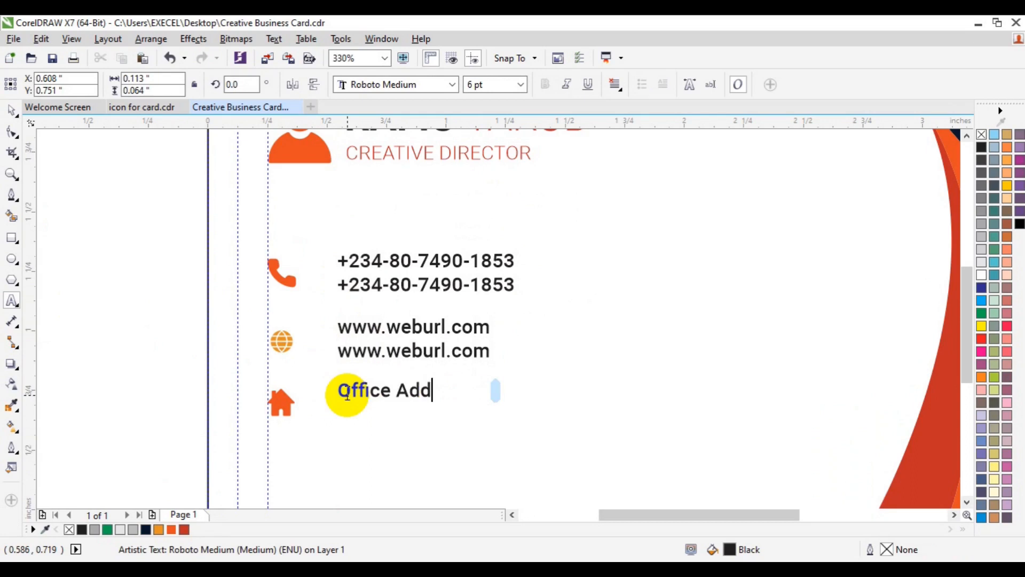
{"action": "type", "text": "ress "}
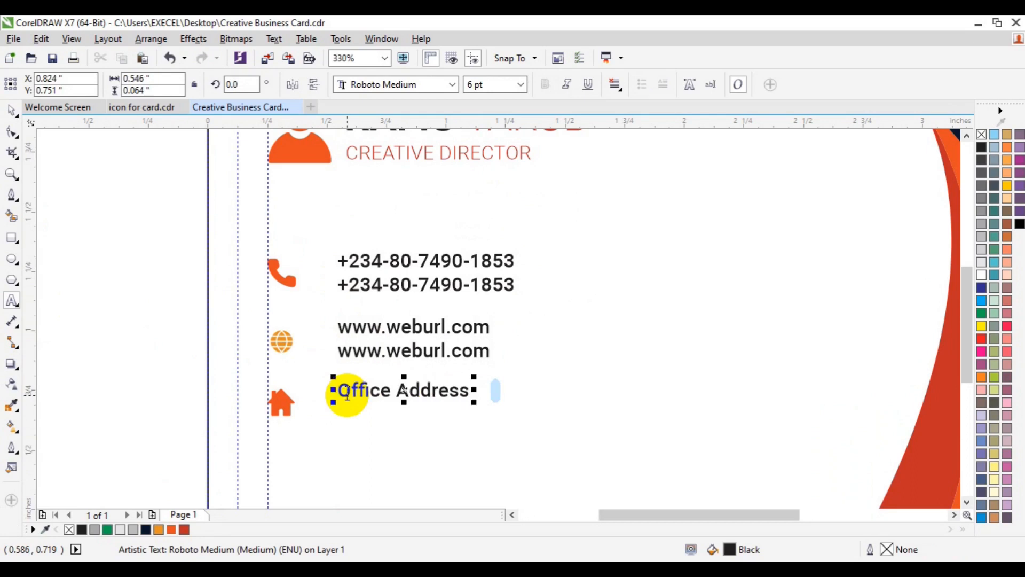
{"action": "type", "text": "Herer"}
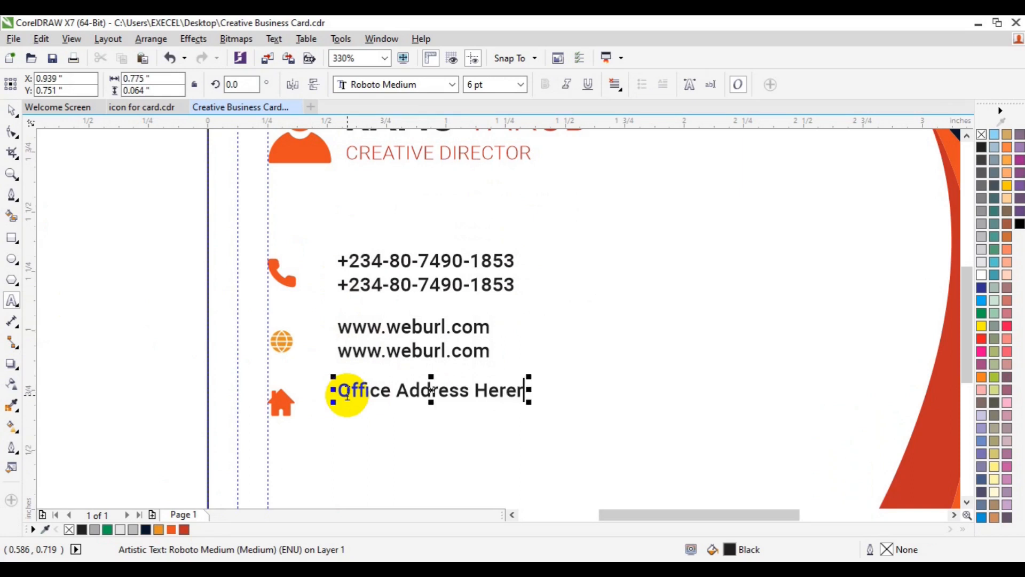
{"action": "key", "text": "BackSpace"}
{"action": "type", "text": ","}
{"action": "key", "text": "Return"}
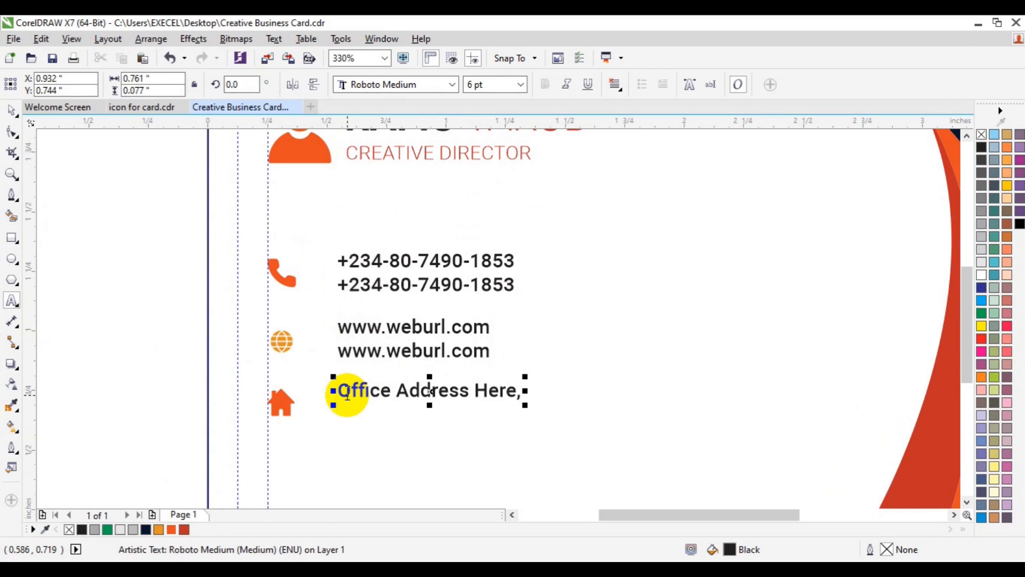
{"action": "type", "text": "State"}
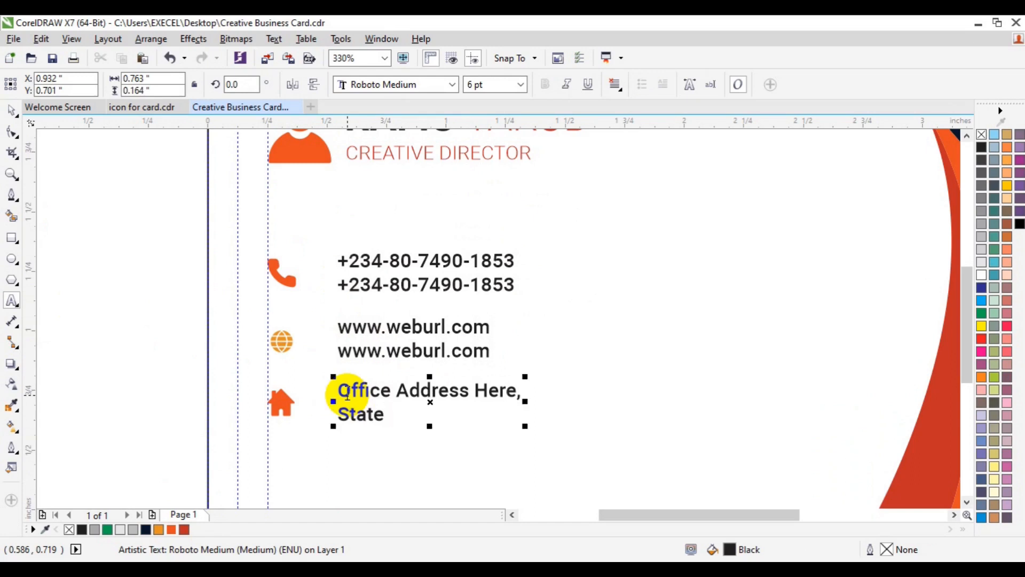
{"action": "type", "text": " ,Ni"}
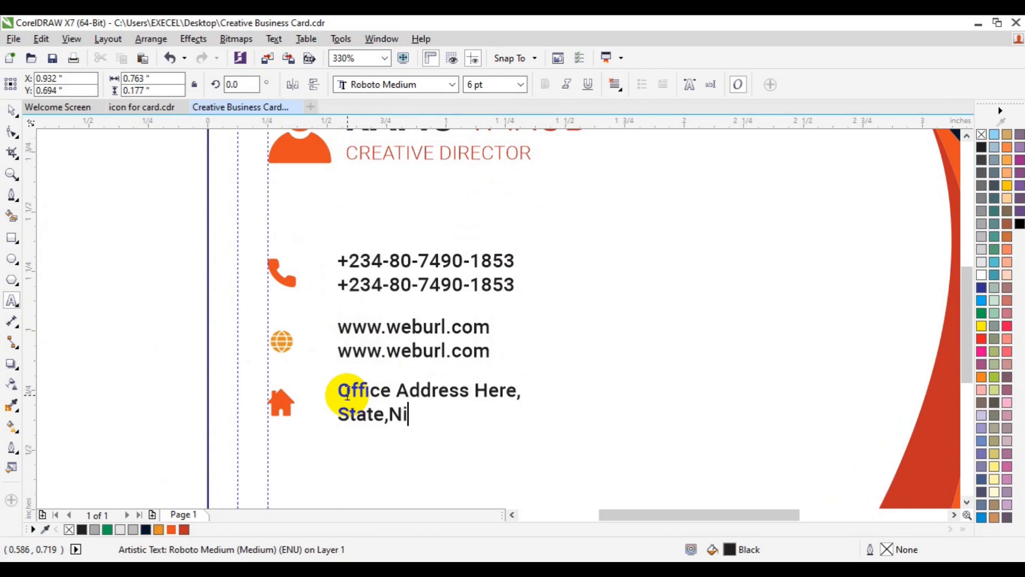
{"action": "type", "text": "geria"}
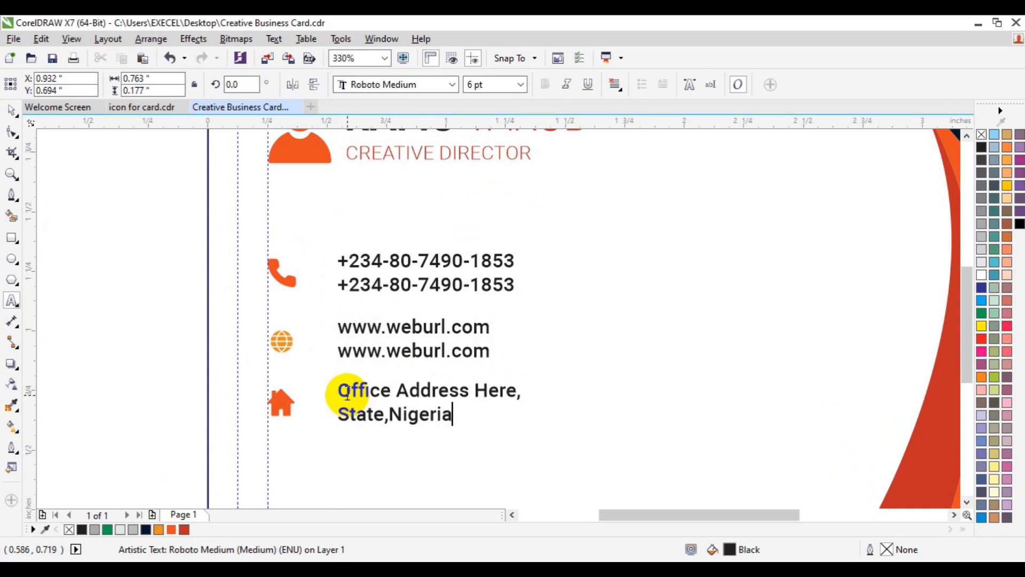
{"action": "type", "text": " +12"}
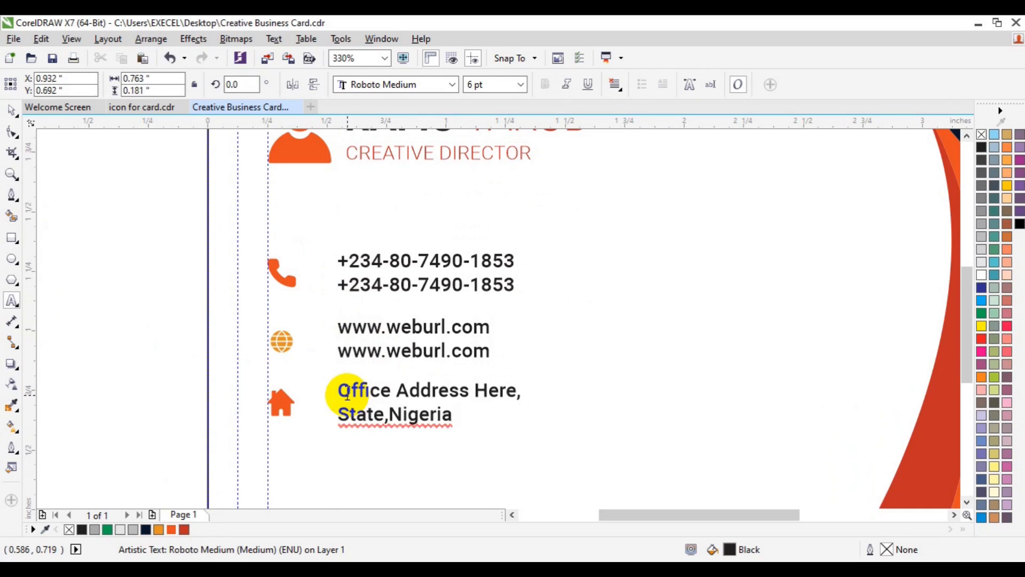
{"action": "type", "text": "3"}
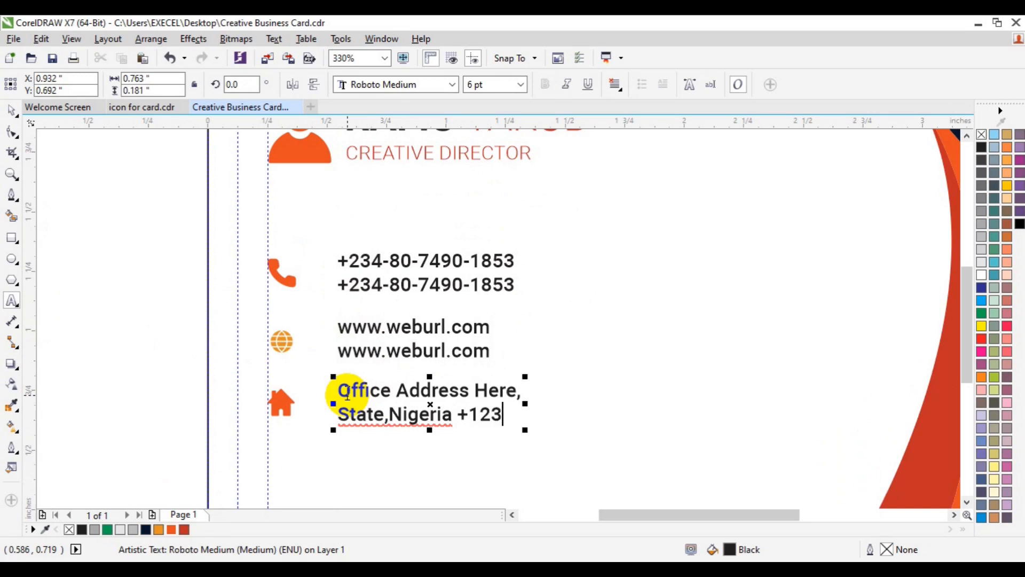
{"action": "type", "text": "40"}
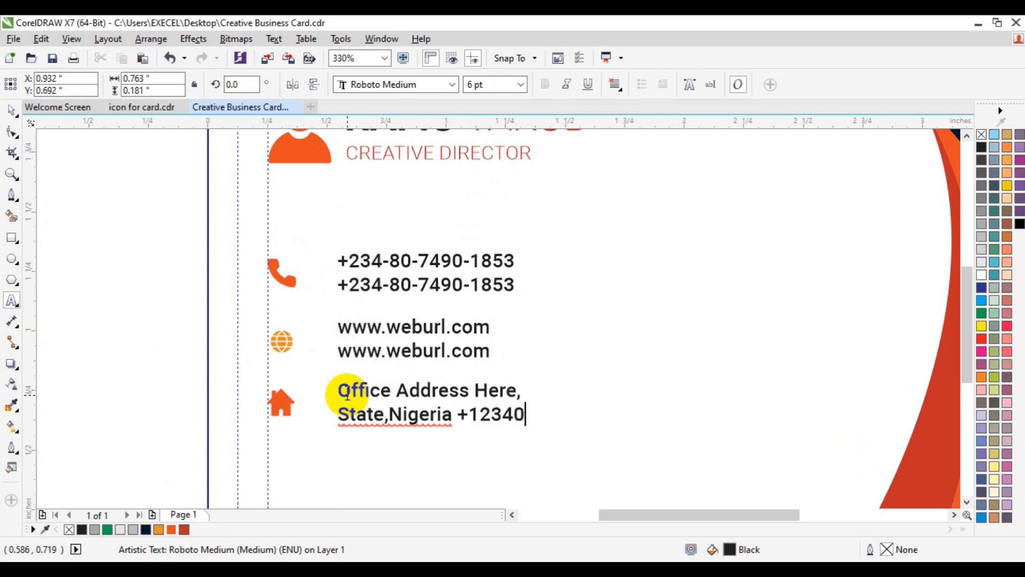
{"action": "type", "text": "1."}
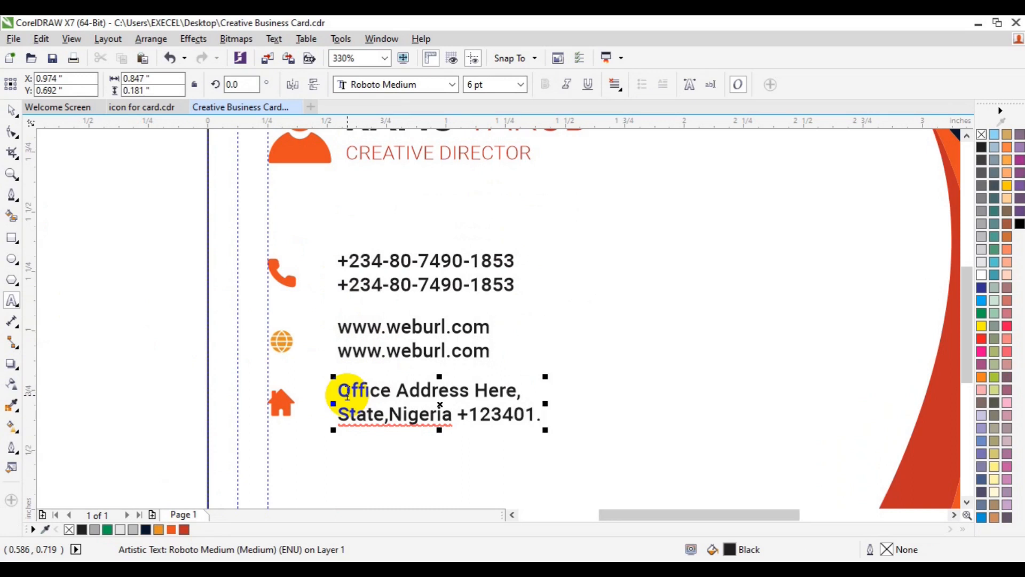
{"action": "left_click", "coordinate": [11, 174]}
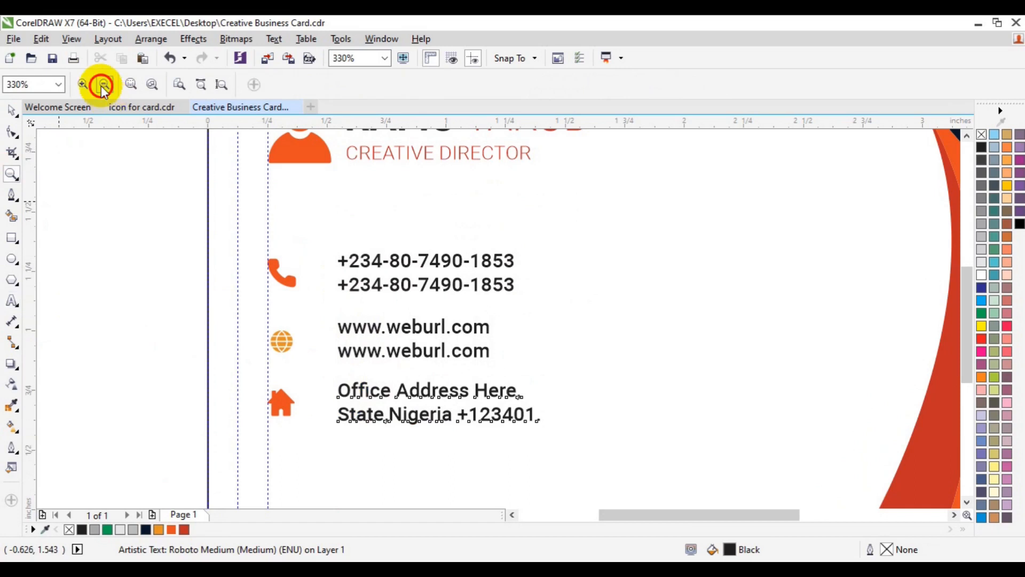
Step: Zoom out to show the full card, then select the address, card group and phone-number text
{"action": "left_click", "coordinate": [102, 85]}
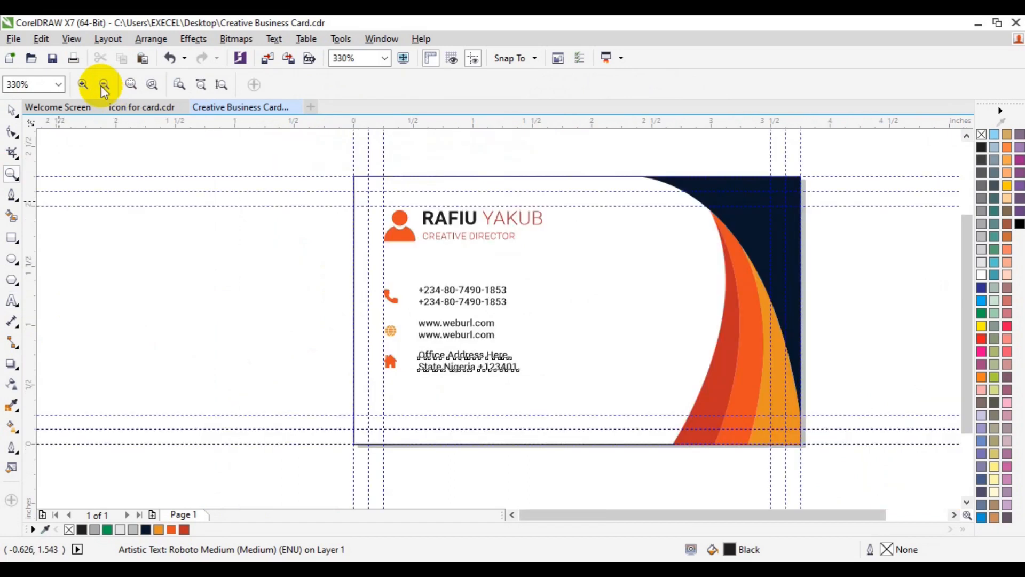
{"action": "left_click", "coordinate": [13, 111]}
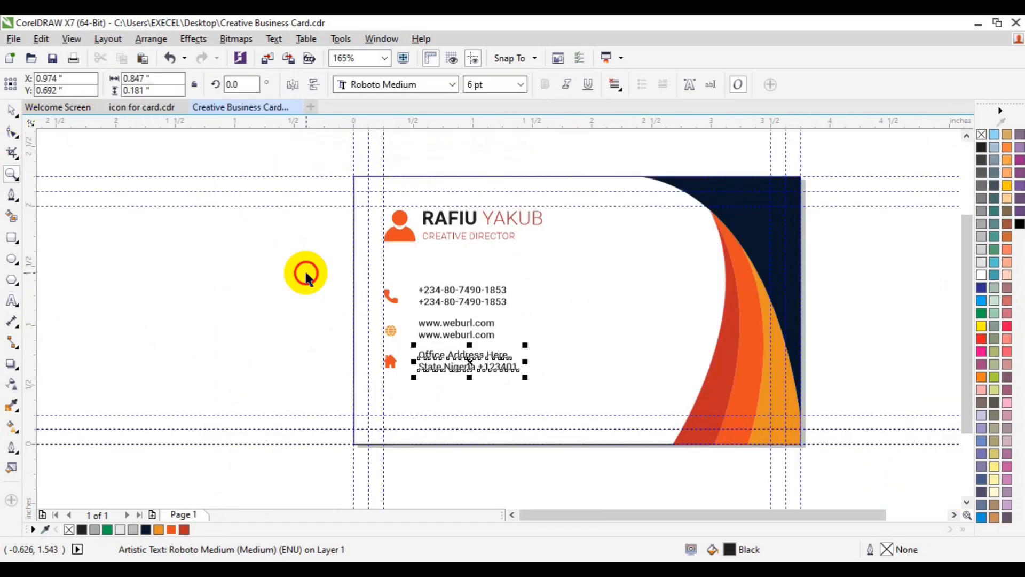
{"action": "left_click", "coordinate": [306, 270]}
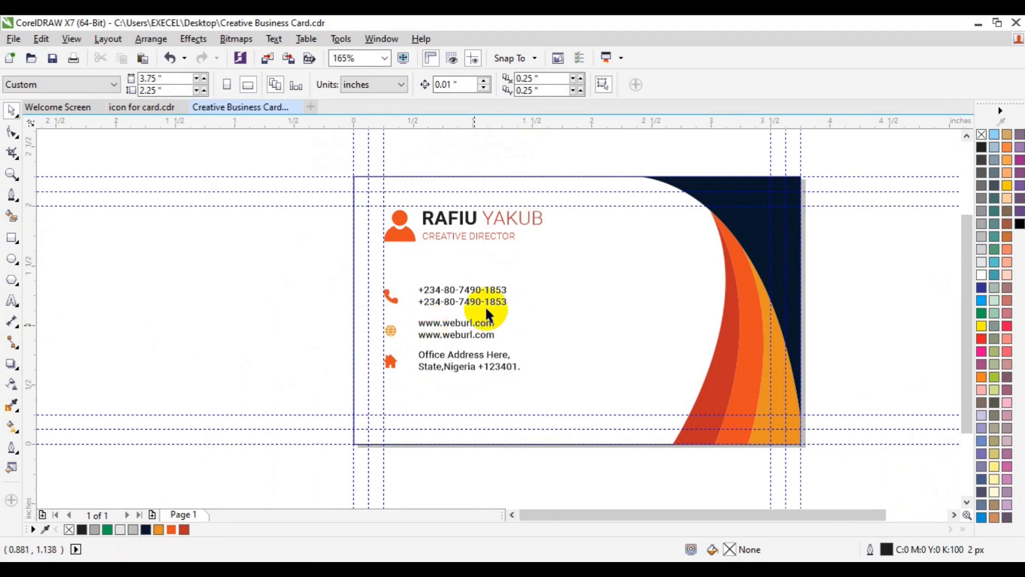
{"action": "left_click", "coordinate": [438, 307]}
{"action": "left_click", "coordinate": [439, 307], "text": "ctrl"}
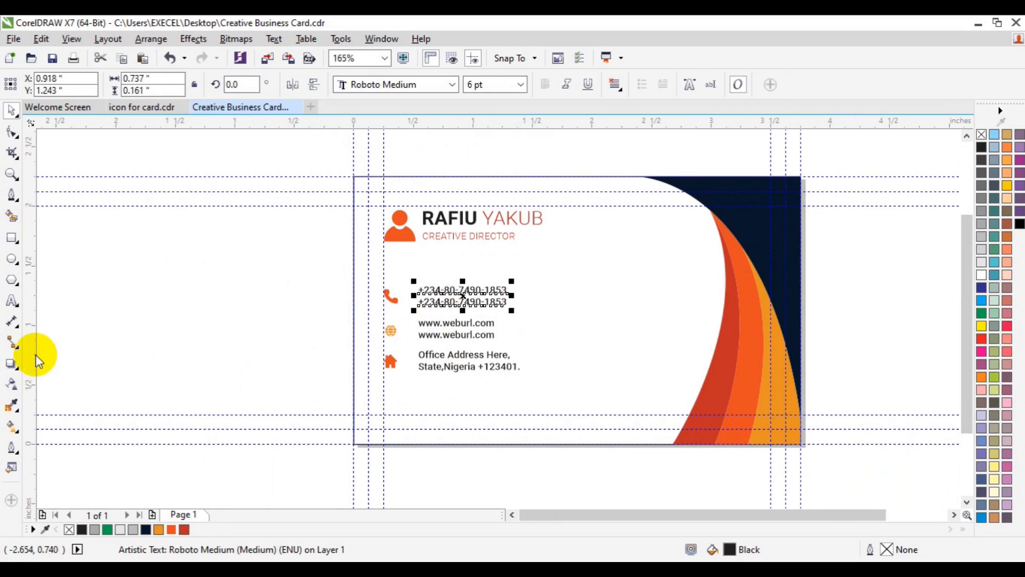
Step: Place a vertical guideline right of the contact text and zoom in on the contact details
{"action": "left_click_drag", "start_coordinate": [34, 355], "coordinate": [519, 308]}
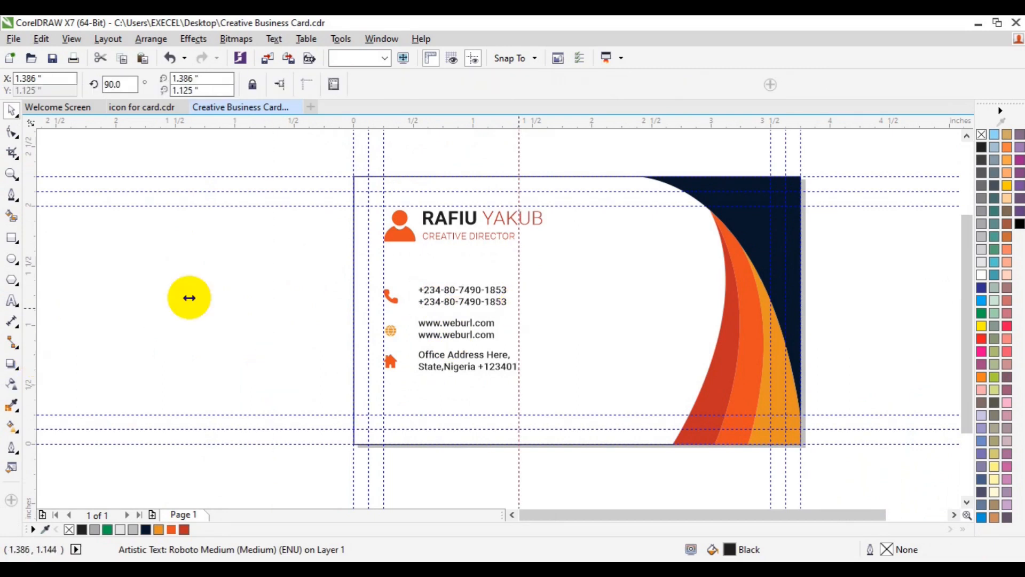
{"action": "left_click", "coordinate": [11, 175]}
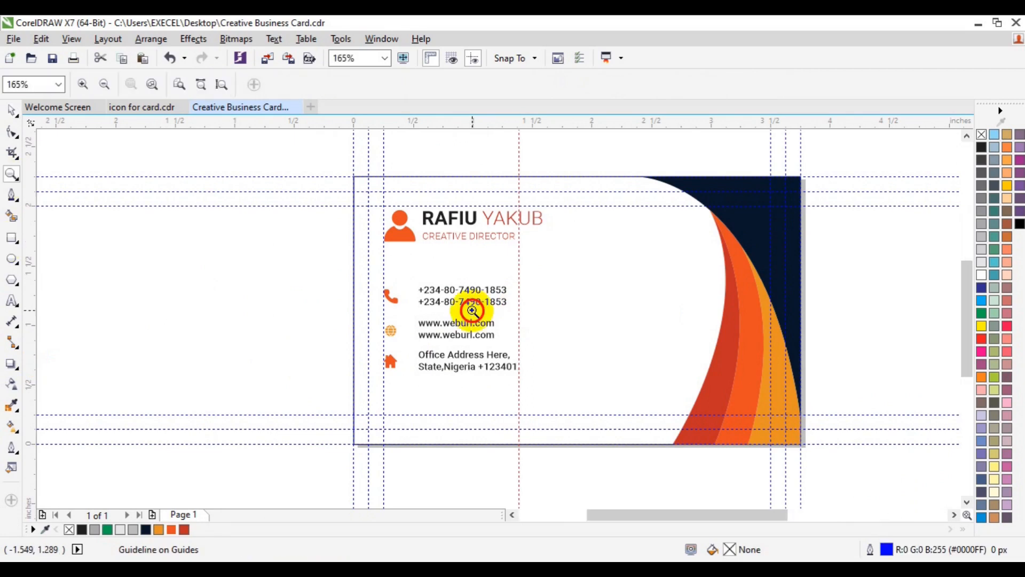
{"action": "left_click", "coordinate": [472, 310]}
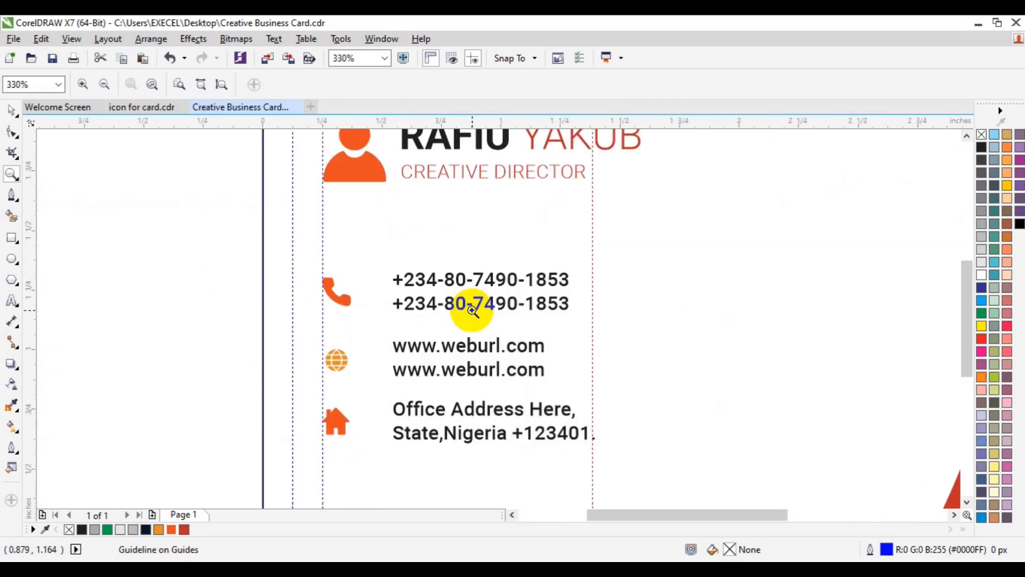
Step: Dismiss the accidentally opened menu and New Document dialog, then select the web address text
{"action": "key", "text": "alt+f"}
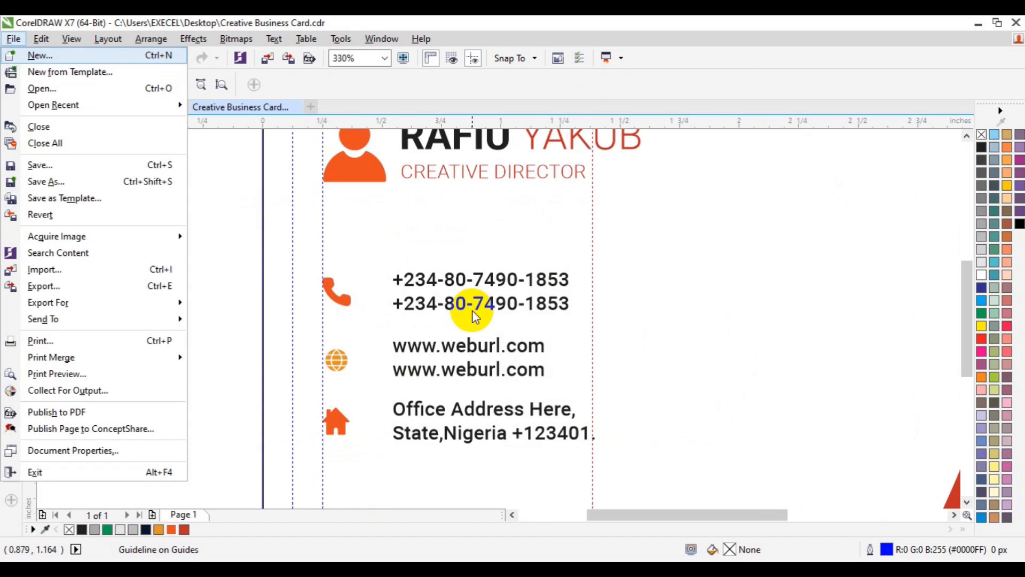
{"action": "key", "text": "Escape"}
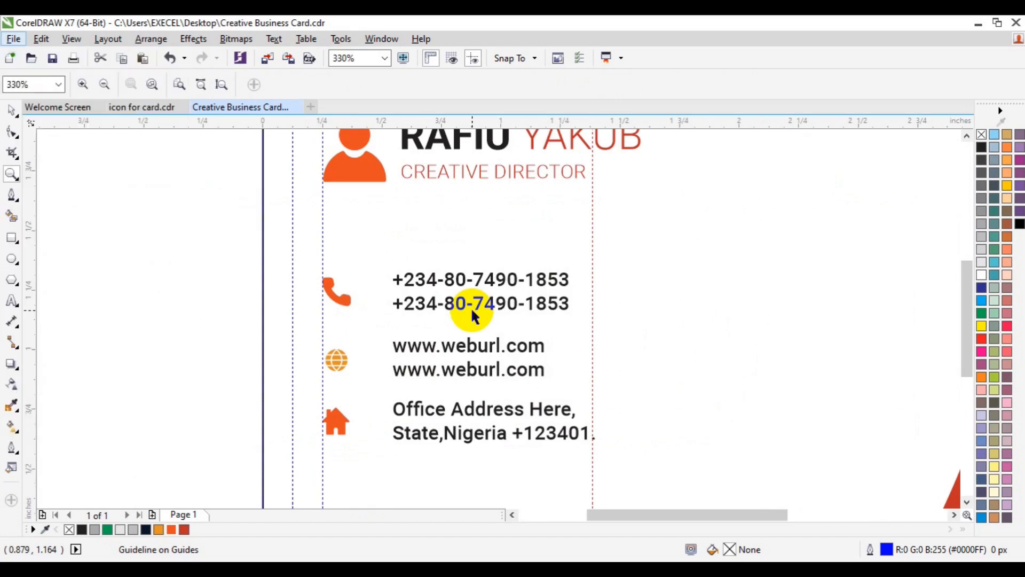
{"action": "left_click", "coordinate": [458, 349]}
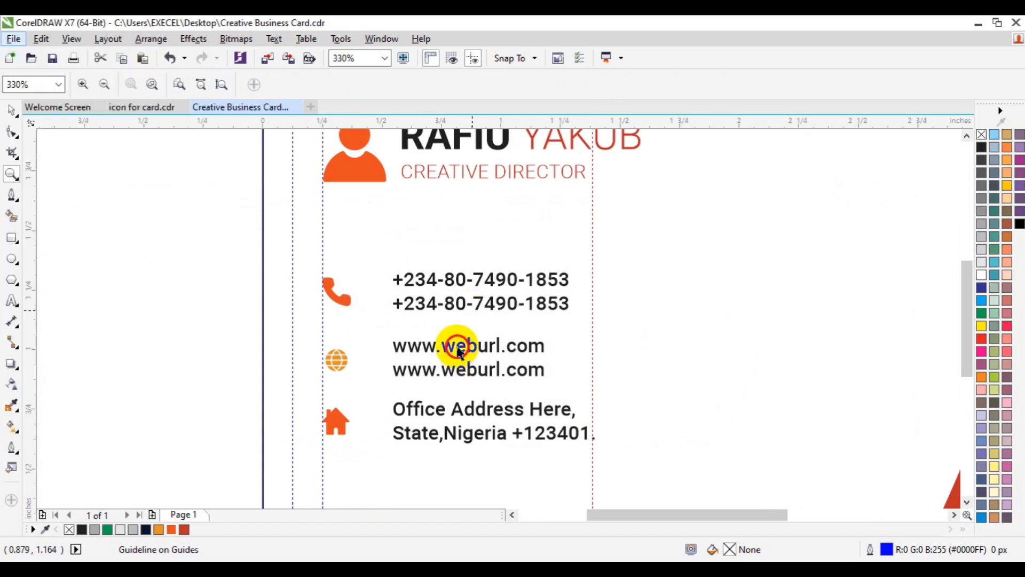
{"action": "left_click", "coordinate": [455, 348]}
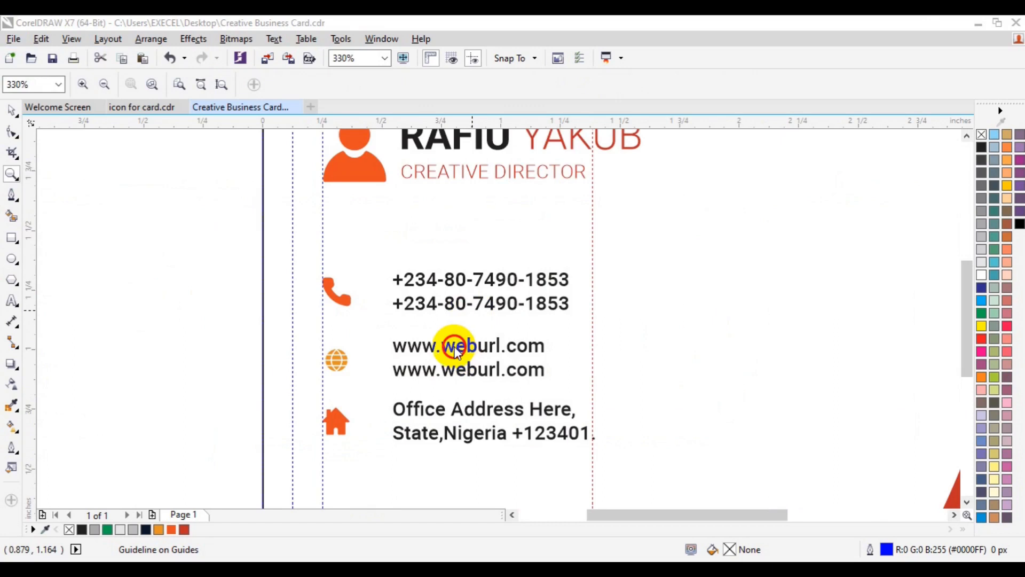
{"action": "key", "text": "ctrl+n"}
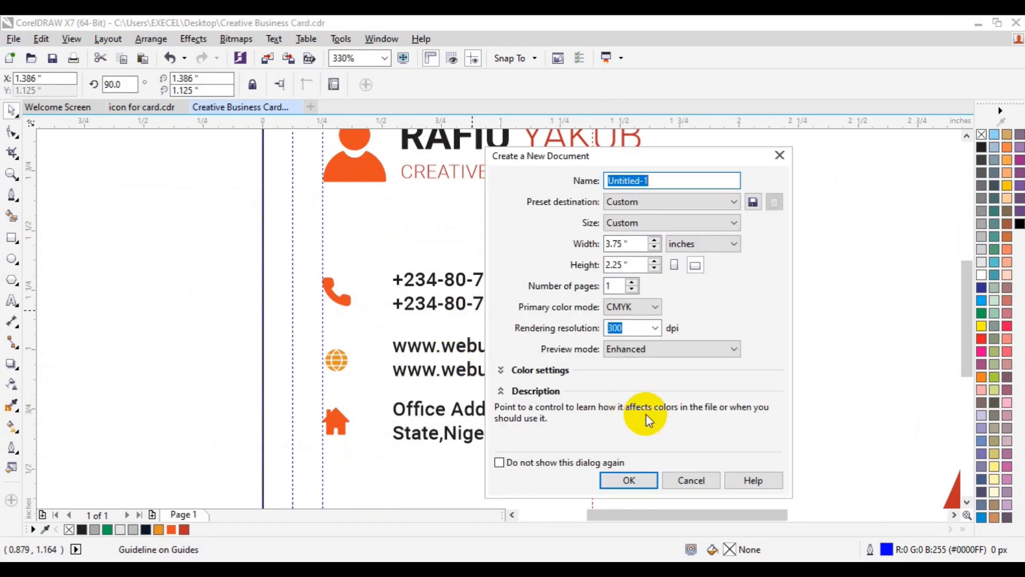
{"action": "left_click", "coordinate": [692, 481]}
{"action": "left_click", "coordinate": [446, 375]}
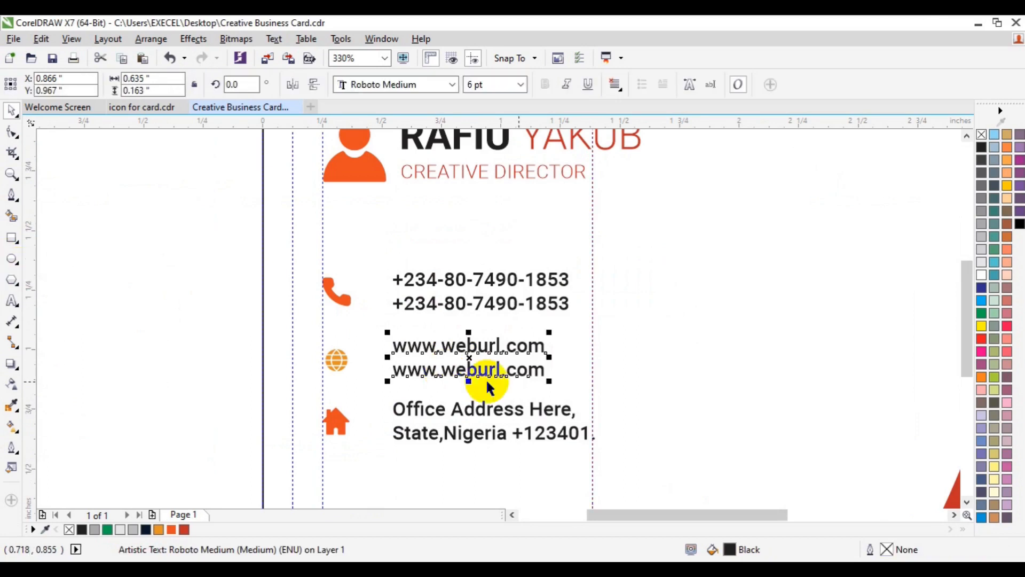
{"action": "left_click", "coordinate": [14, 300]}
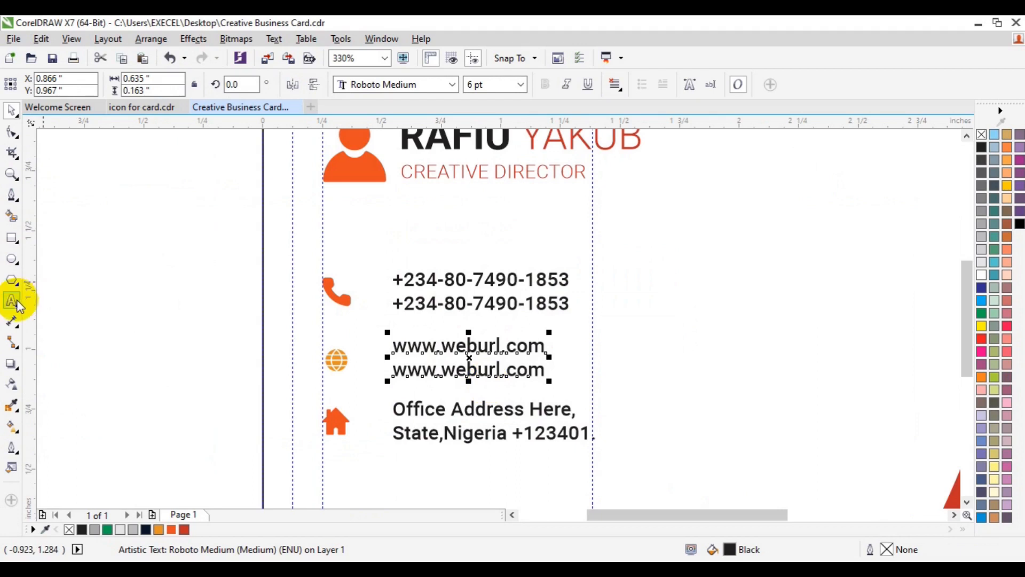
{"action": "left_click", "coordinate": [492, 345]}
{"action": "type", "text": "ds"}
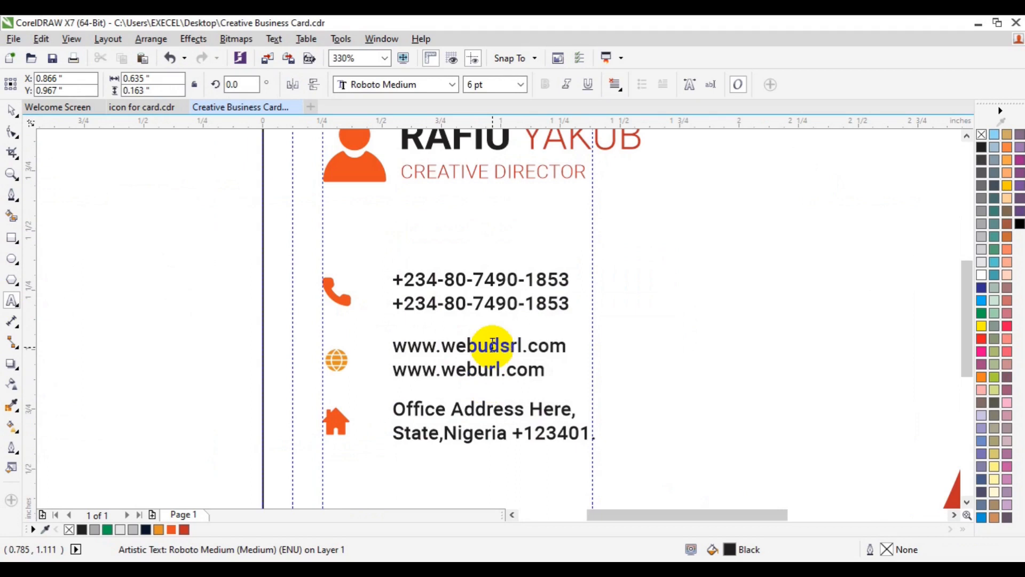
{"action": "left_click", "coordinate": [504, 372]}
{"action": "left_click", "coordinate": [496, 372]}
{"action": "type", "text": "sa"}
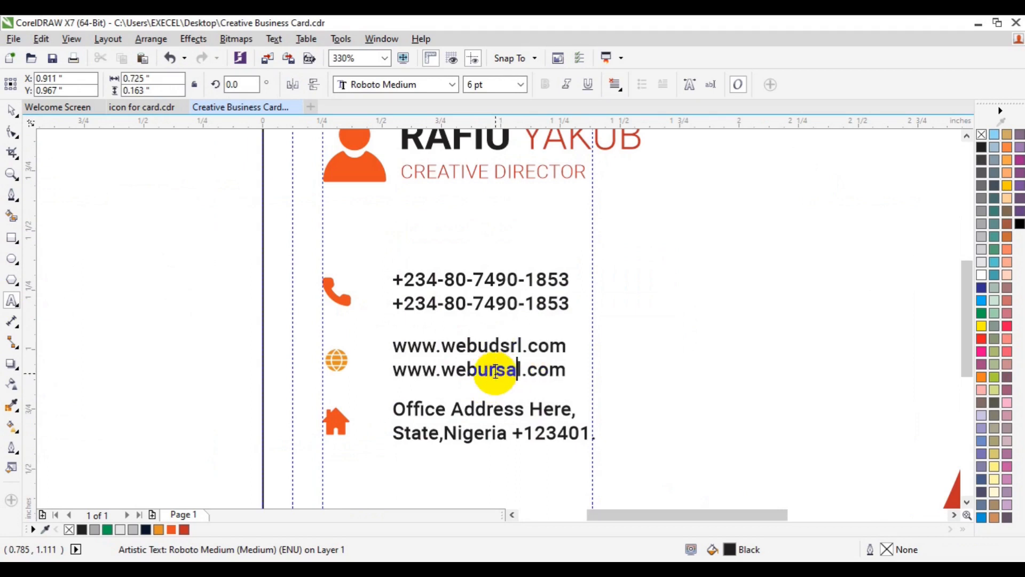
{"action": "left_click", "coordinate": [11, 113]}
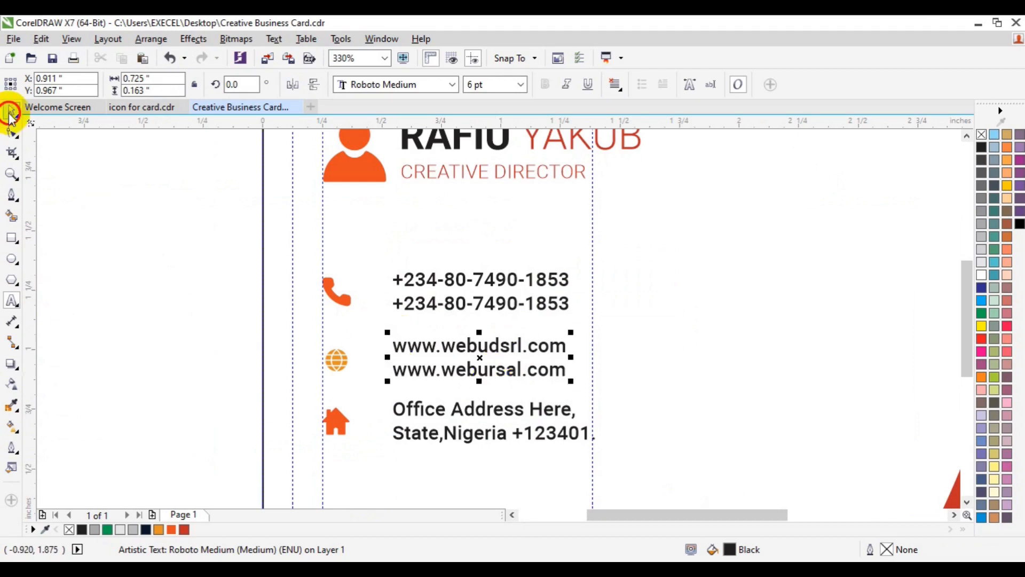
Step: Scale up the phone, globe and house icons slightly
{"action": "left_click", "coordinate": [338, 364]}
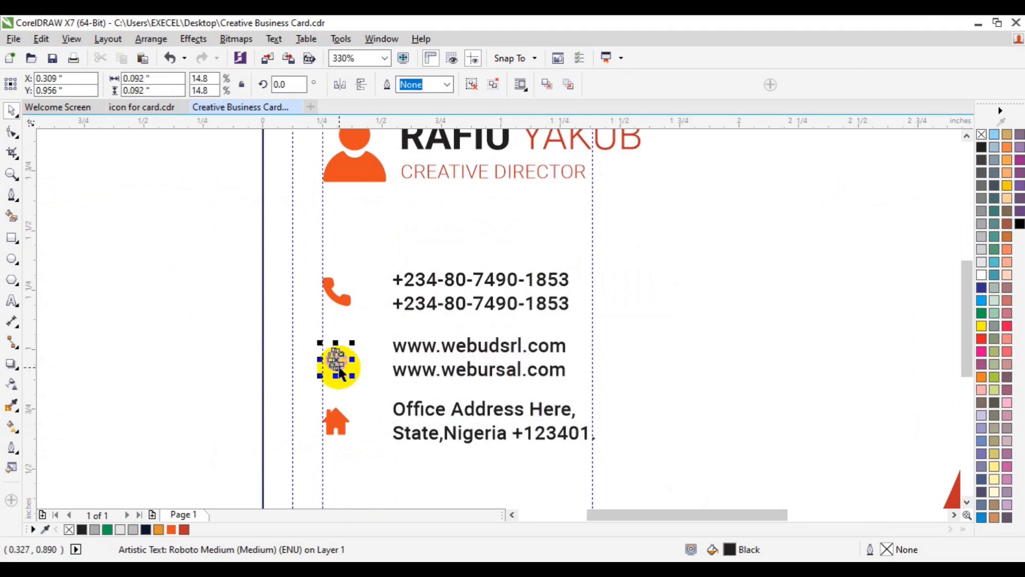
{"action": "left_click", "coordinate": [338, 304], "text": "shift"}
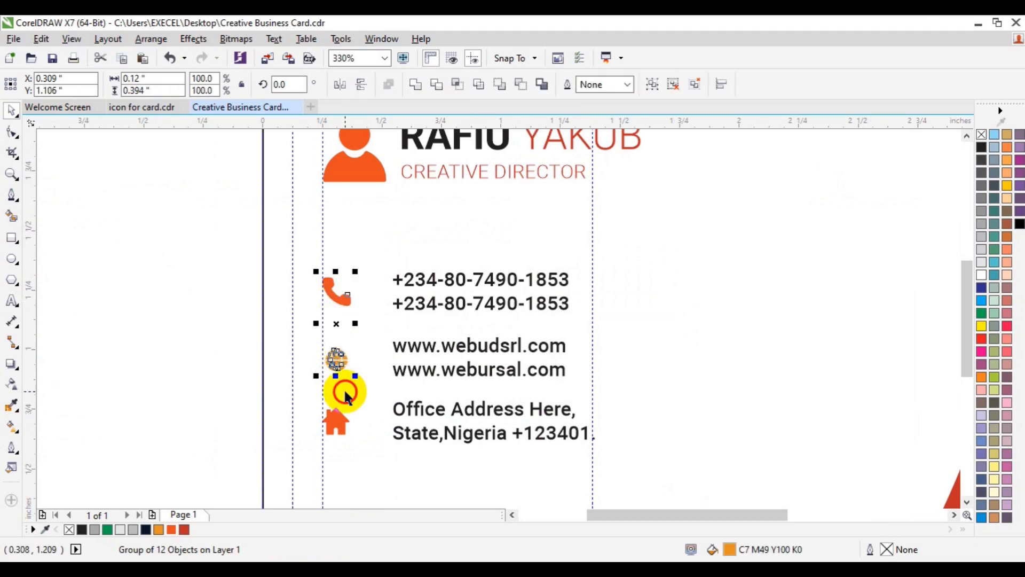
{"action": "left_click", "coordinate": [343, 430], "text": "shift"}
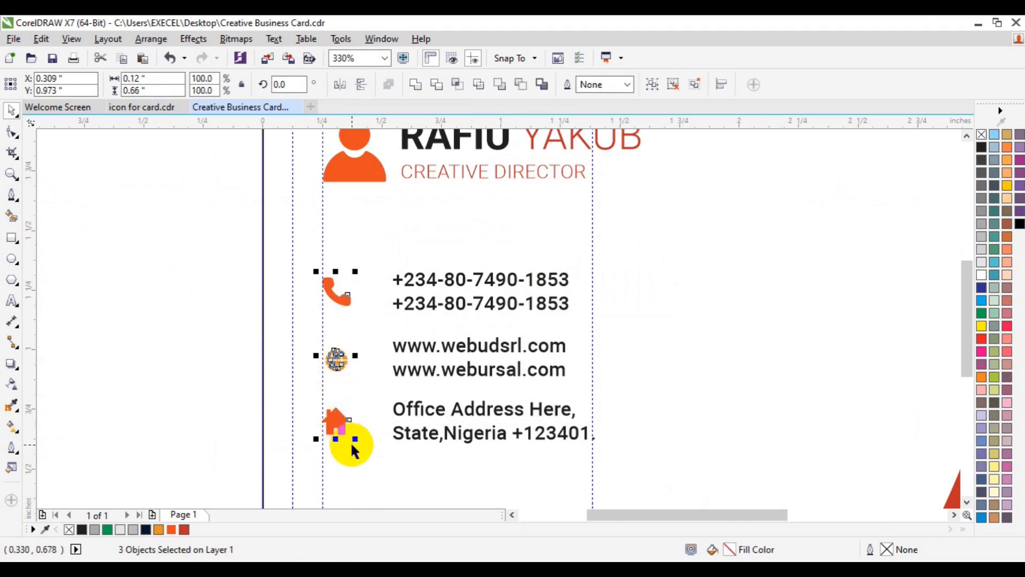
{"action": "left_click_drag", "start_coordinate": [355, 439], "coordinate": [361, 449]}
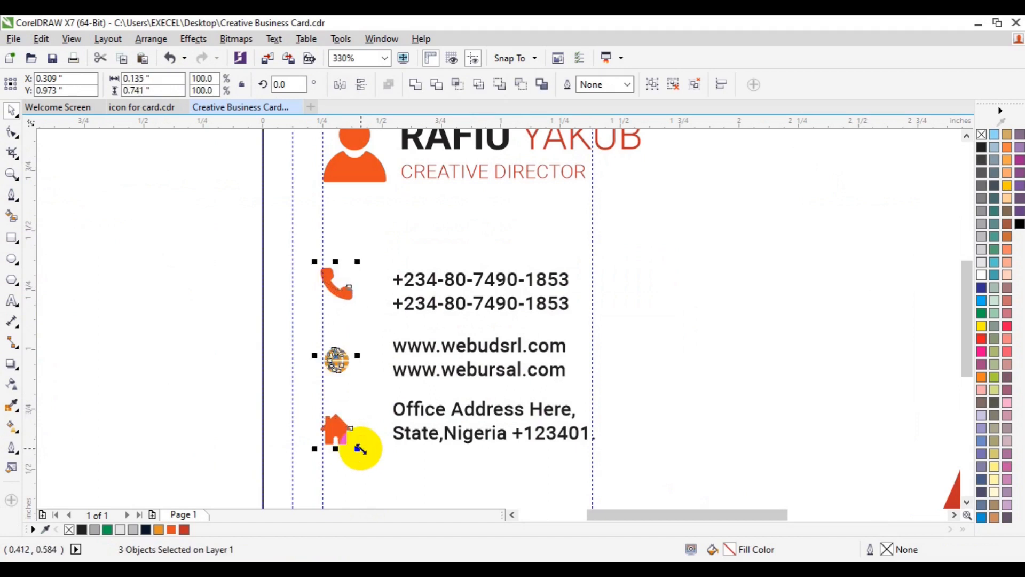
{"action": "mouse_move", "coordinate": [359, 449]}
{"action": "left_mouse_down"}
{"action": "mouse_move", "coordinate": [354, 441]}
{"action": "mouse_move", "coordinate": [363, 449]}
{"action": "left_mouse_up"}
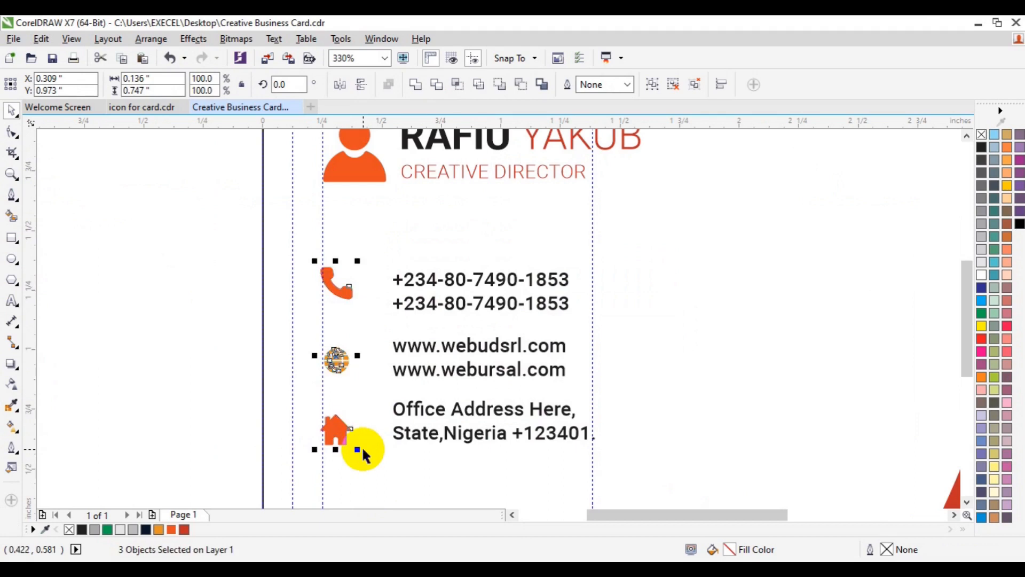
{"action": "left_click", "coordinate": [229, 313]}
Step: Centre each icon vertically on its phone, web and address text, then nudge the address down
{"action": "left_click", "coordinate": [346, 306]}
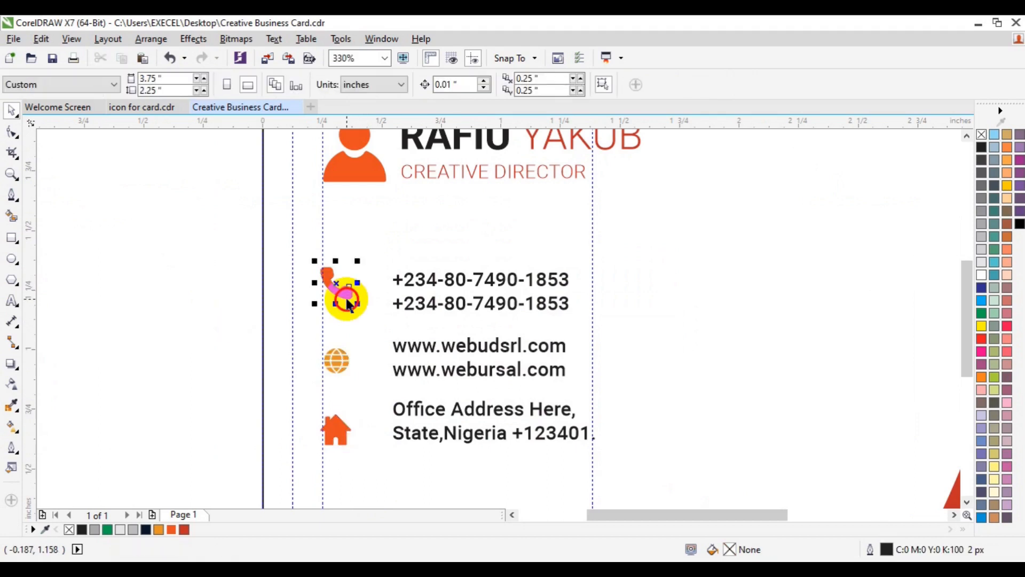
{"action": "left_click", "coordinate": [435, 301], "text": "shift"}
{"action": "key", "text": "c"}
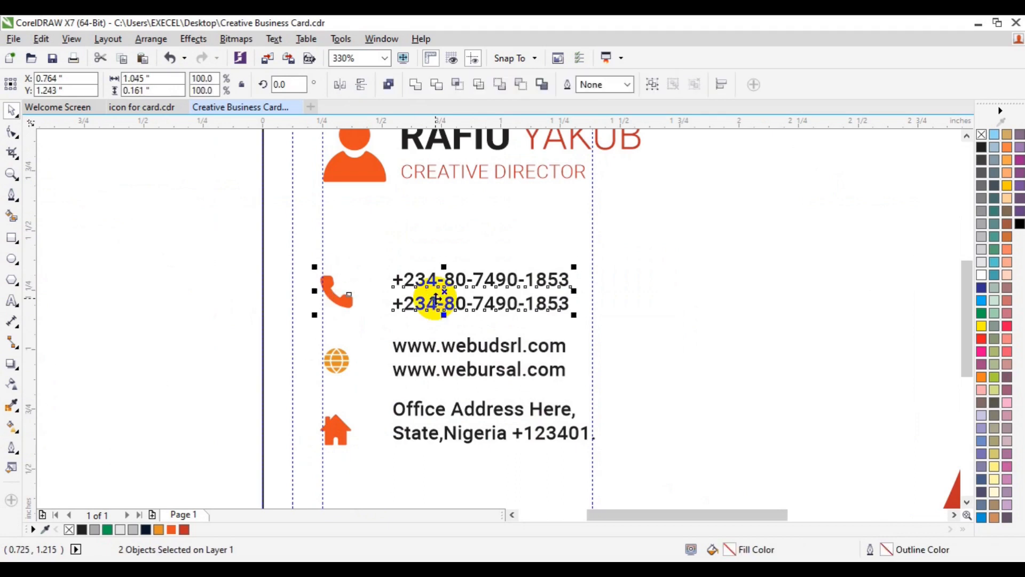
{"action": "left_click", "coordinate": [337, 365]}
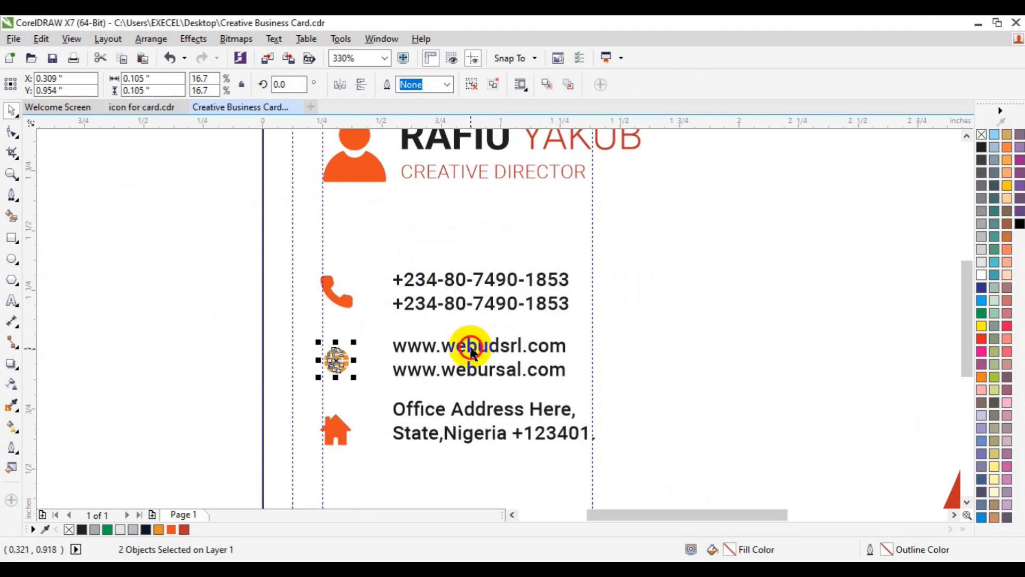
{"action": "left_click", "coordinate": [471, 350], "text": "shift"}
{"action": "key", "text": "c"}
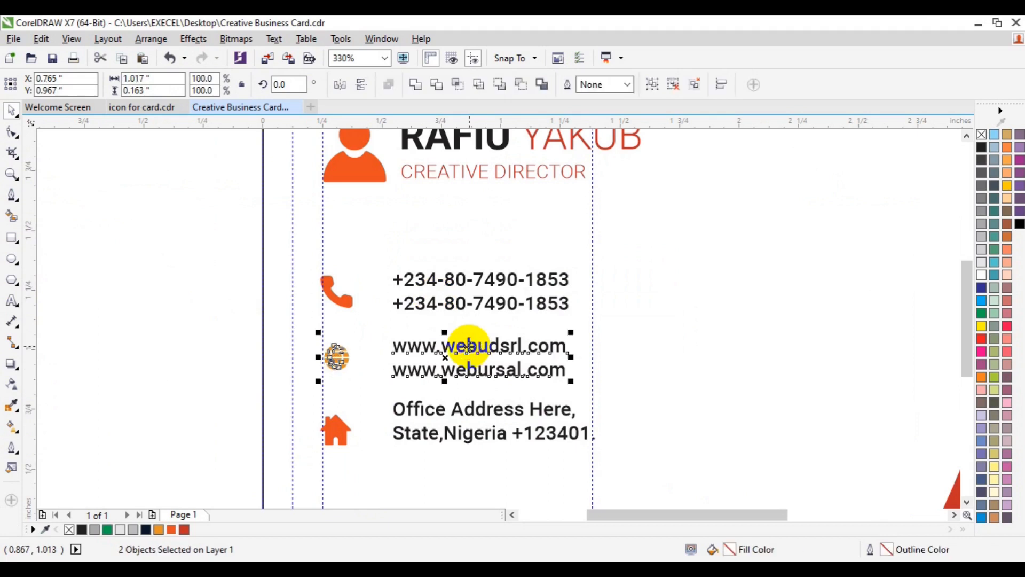
{"action": "left_click", "coordinate": [347, 432]}
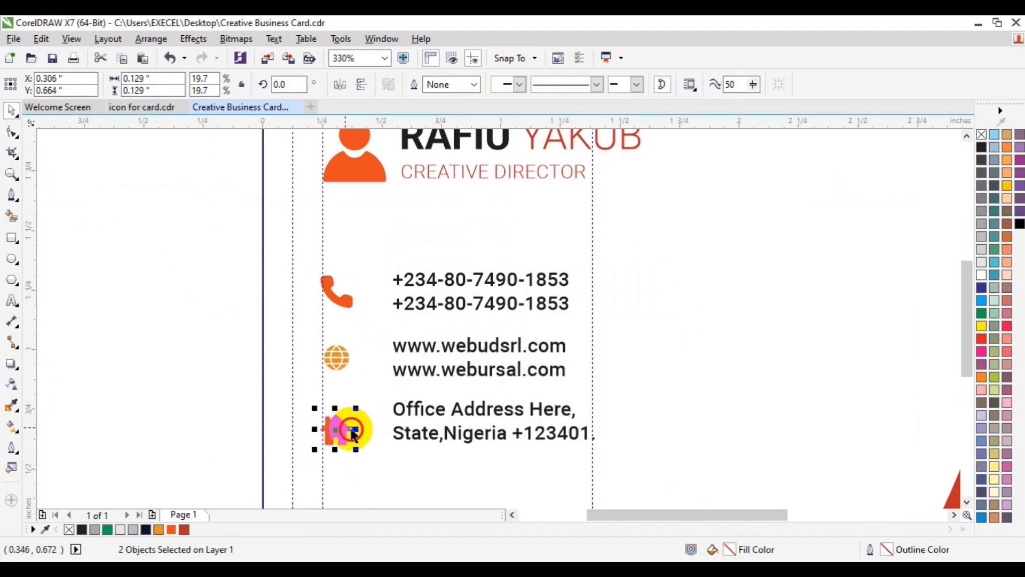
{"action": "left_click", "coordinate": [439, 417], "text": "shift"}
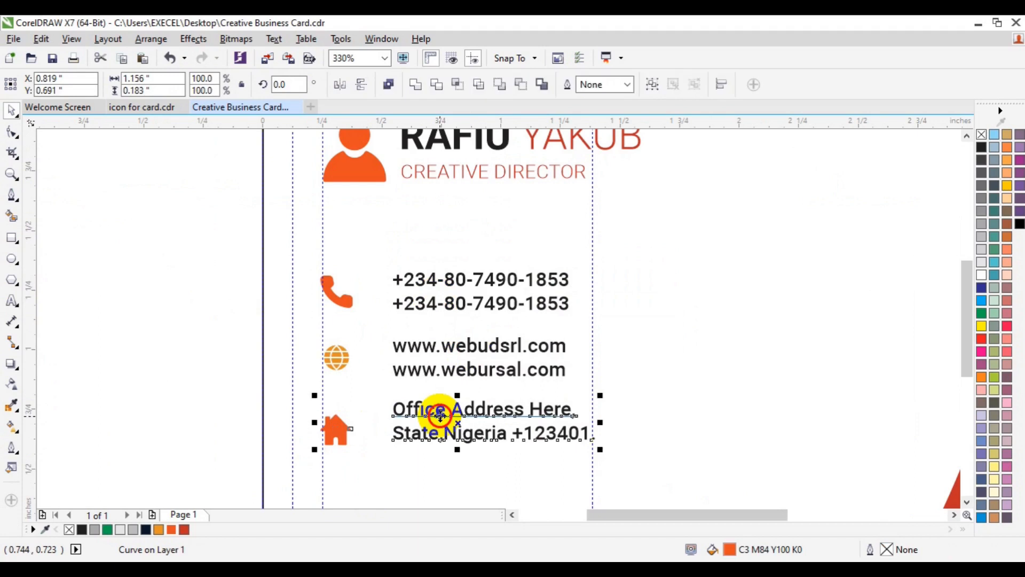
{"action": "key", "text": "c"}
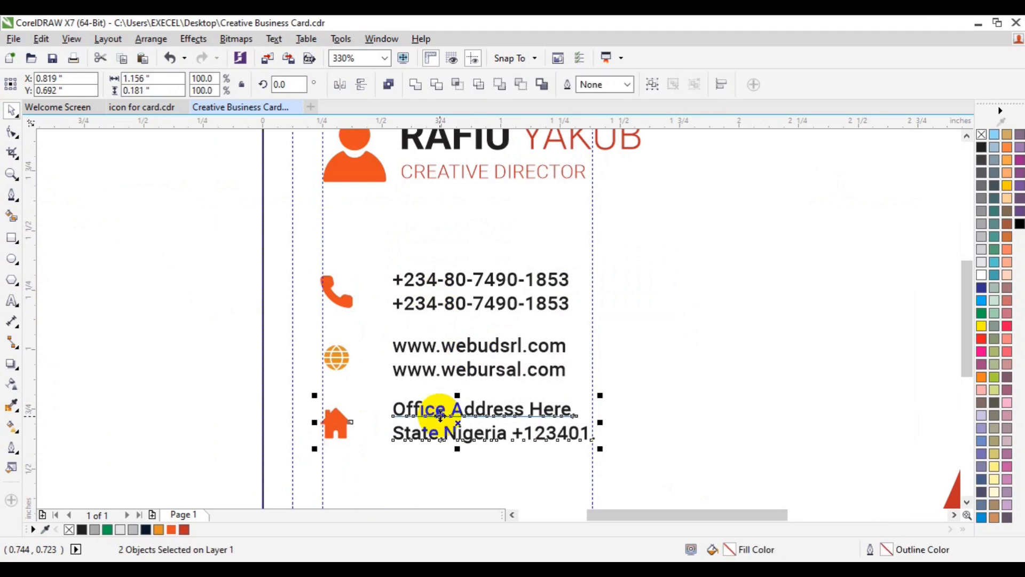
{"action": "key", "text": "Down"}
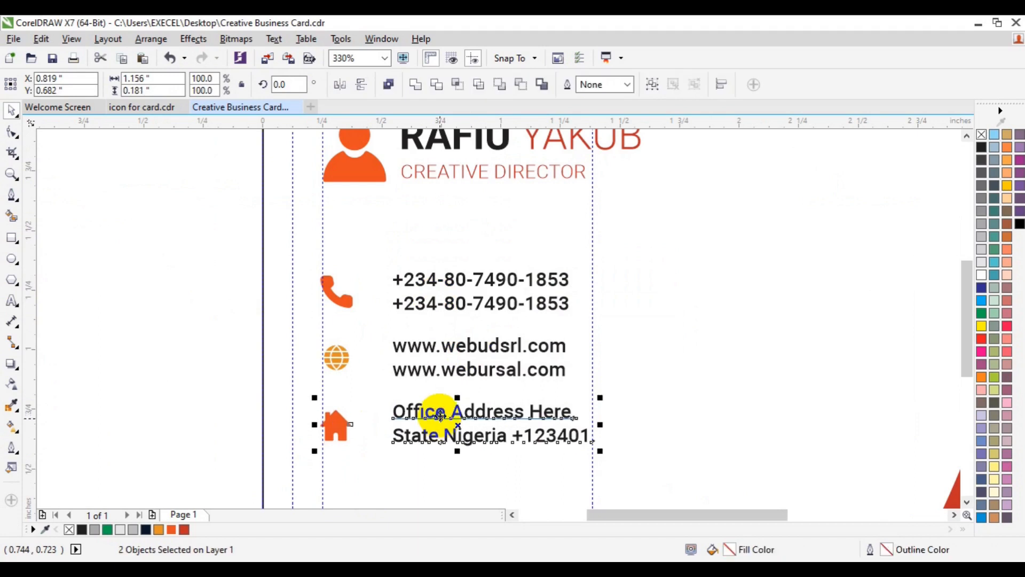
Step: Delete the vertical guideline and zoom out to view the whole card
{"action": "right_click", "coordinate": [594, 303]}
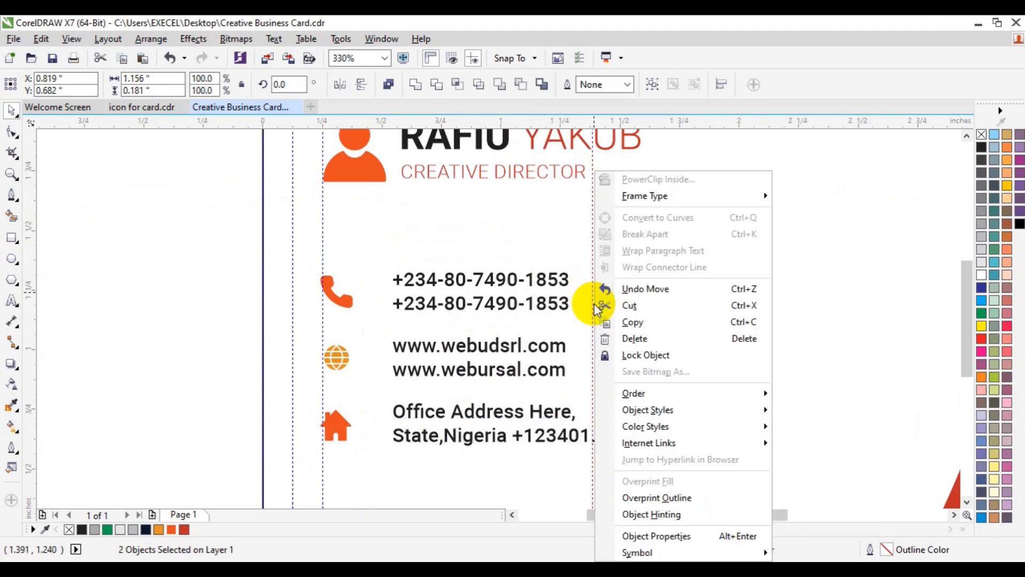
{"action": "left_click", "coordinate": [650, 339]}
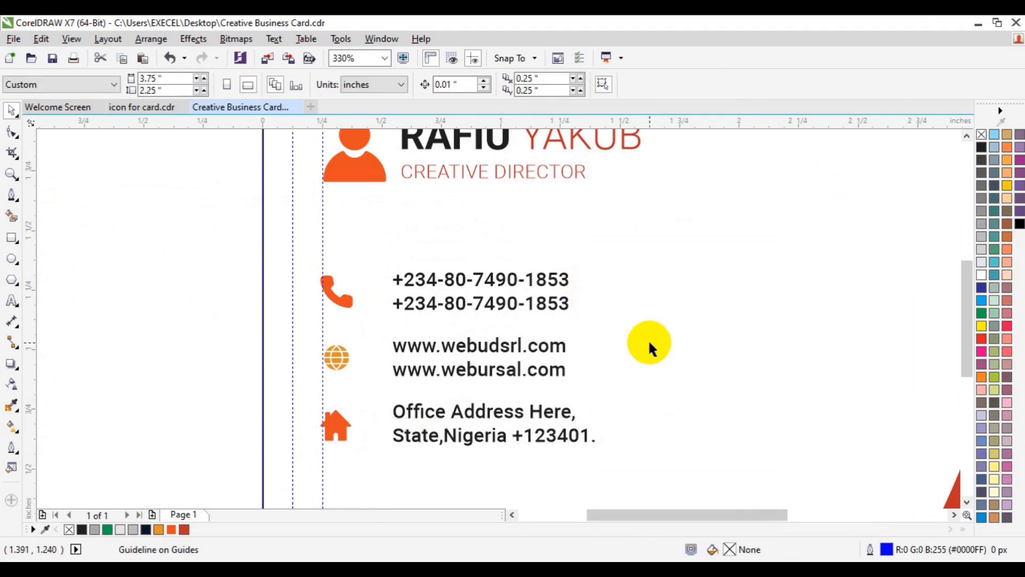
{"action": "left_click", "coordinate": [12, 174]}
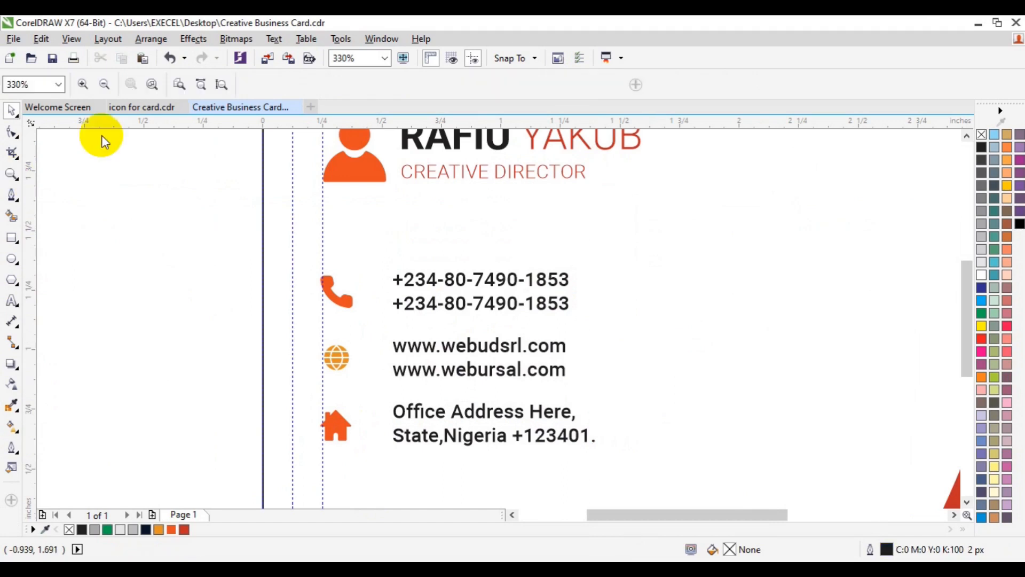
{"action": "left_click", "coordinate": [105, 88]}
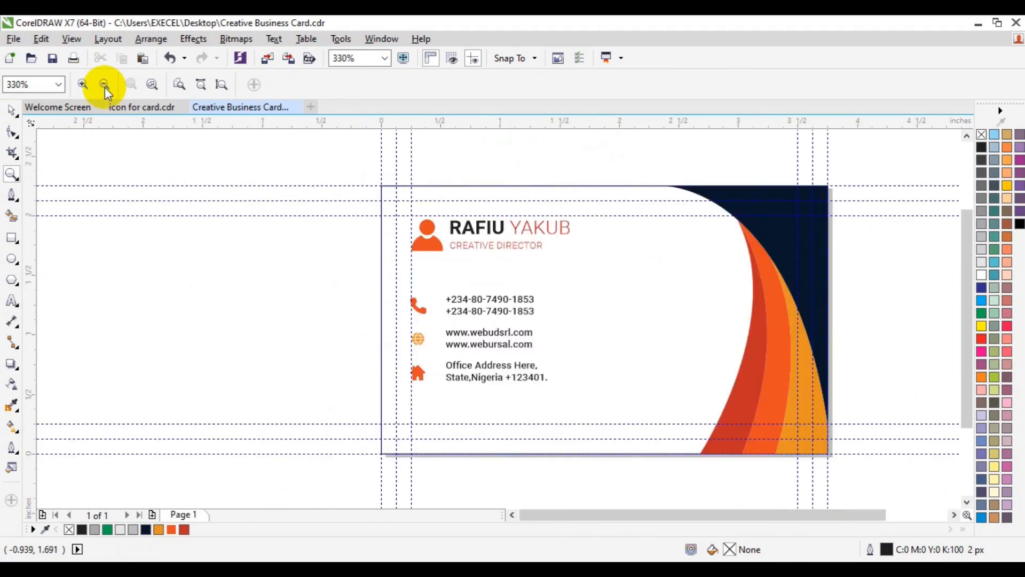
{"action": "left_click", "coordinate": [9, 111]}
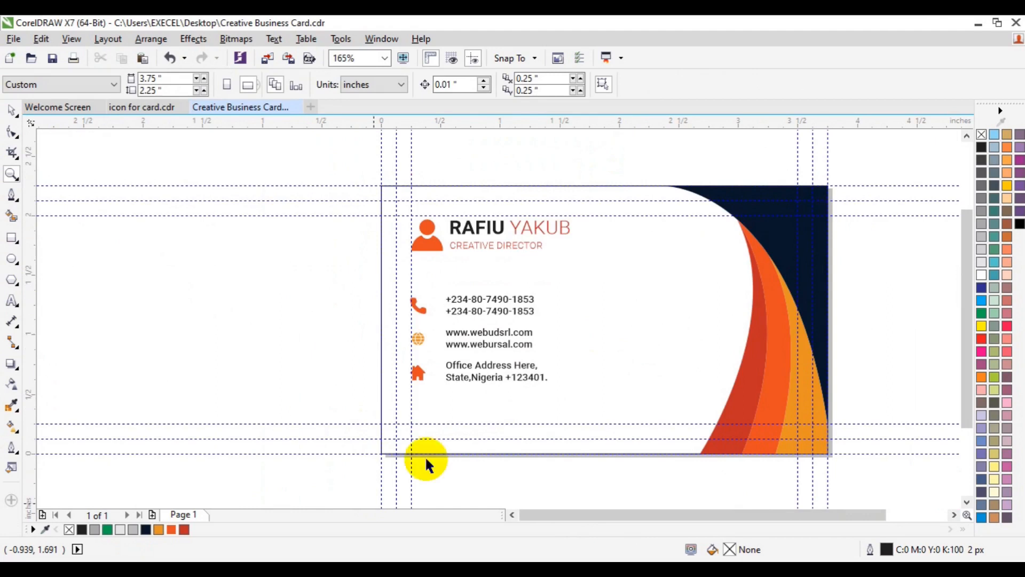
Step: Zoom in on the card for a closer look, then back out to the whole card
{"action": "left_click", "coordinate": [12, 175]}
{"action": "left_click", "coordinate": [618, 342]}
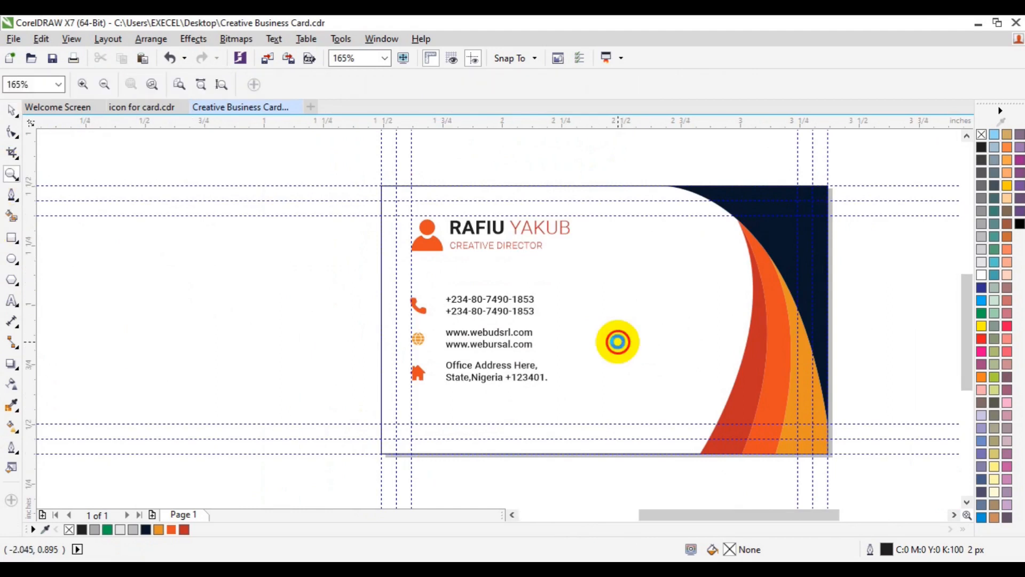
{"action": "left_click", "coordinate": [618, 342]}
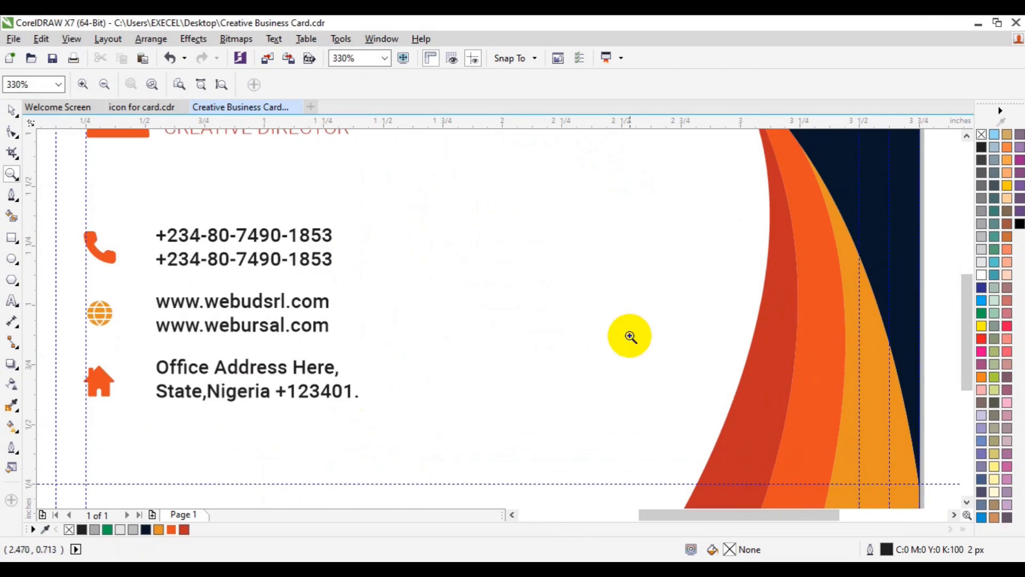
{"action": "left_click", "coordinate": [104, 85]}
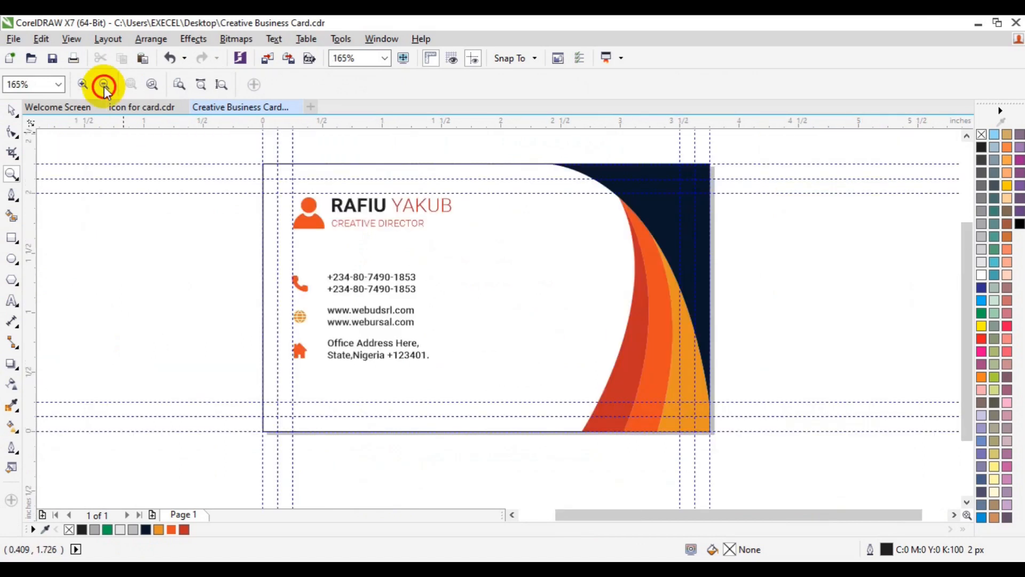
{"action": "left_click", "coordinate": [12, 111]}
{"action": "left_click", "coordinate": [196, 315]}
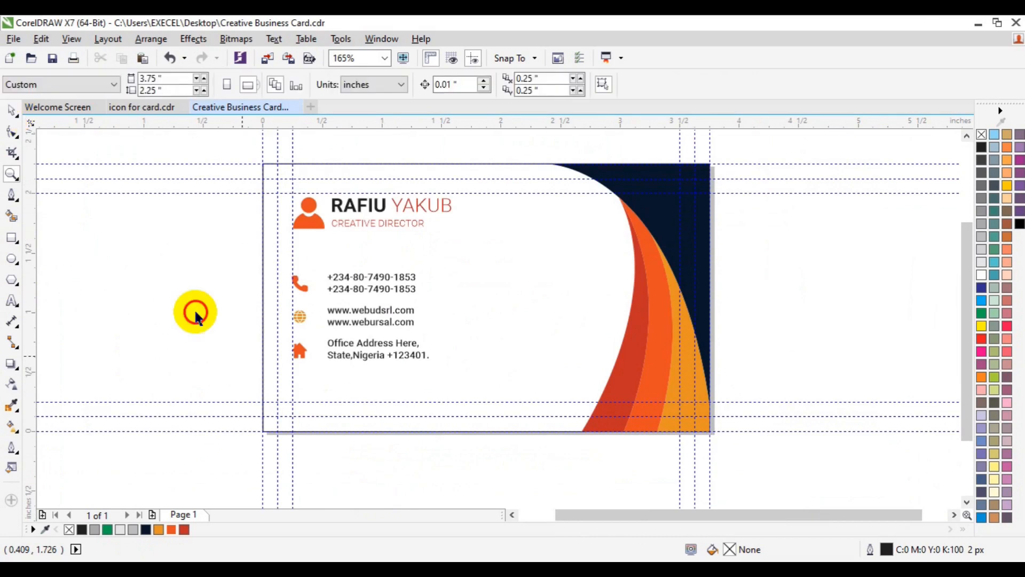
Step: Draw two Bezier curves sweeping from the card's left edge down to its bottom edge
{"action": "left_click", "coordinate": [11, 196]}
{"action": "left_click", "coordinate": [268, 347]}
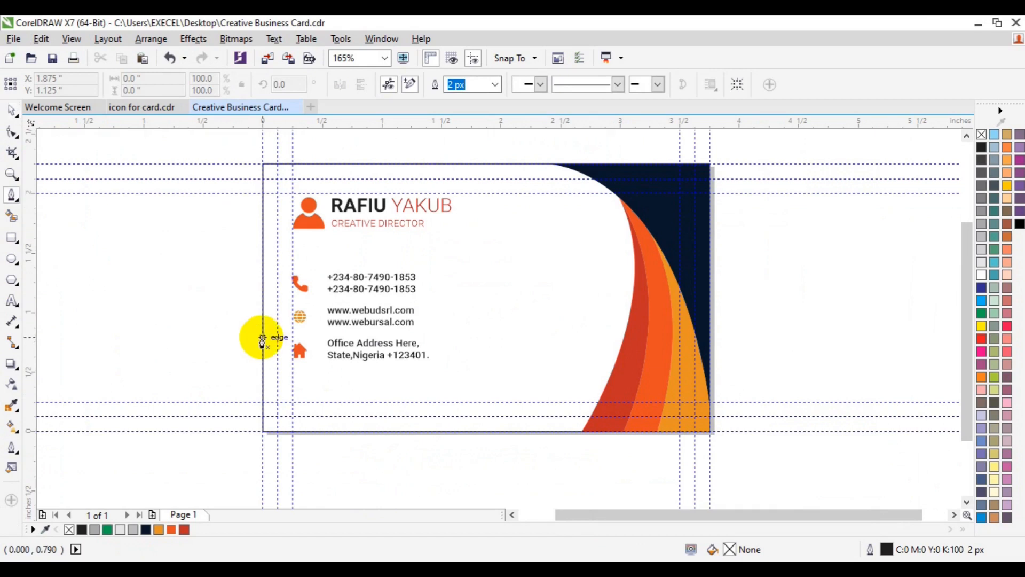
{"action": "left_click", "coordinate": [263, 338]}
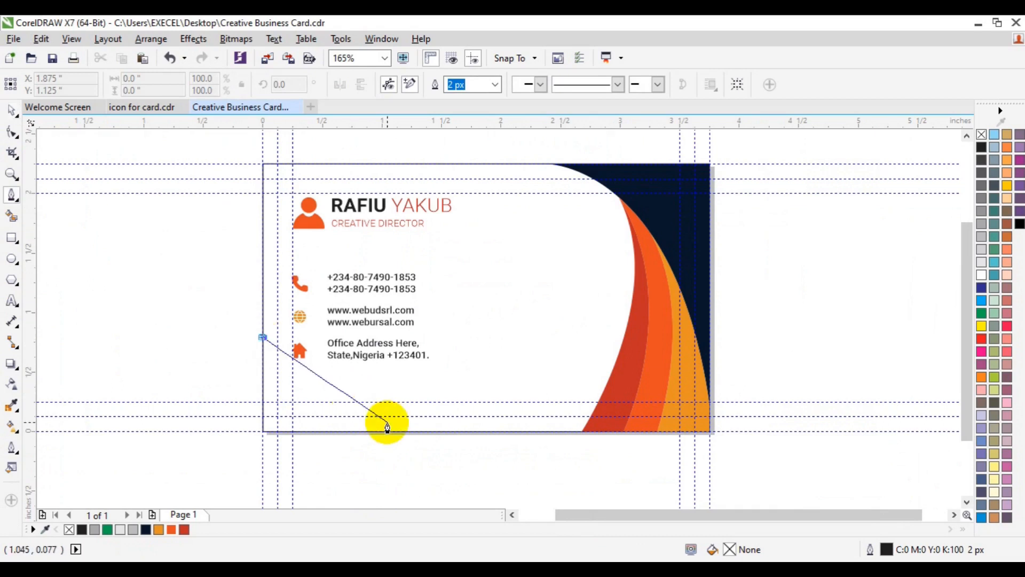
{"action": "left_click_drag", "start_coordinate": [386, 431], "coordinate": [493, 432]}
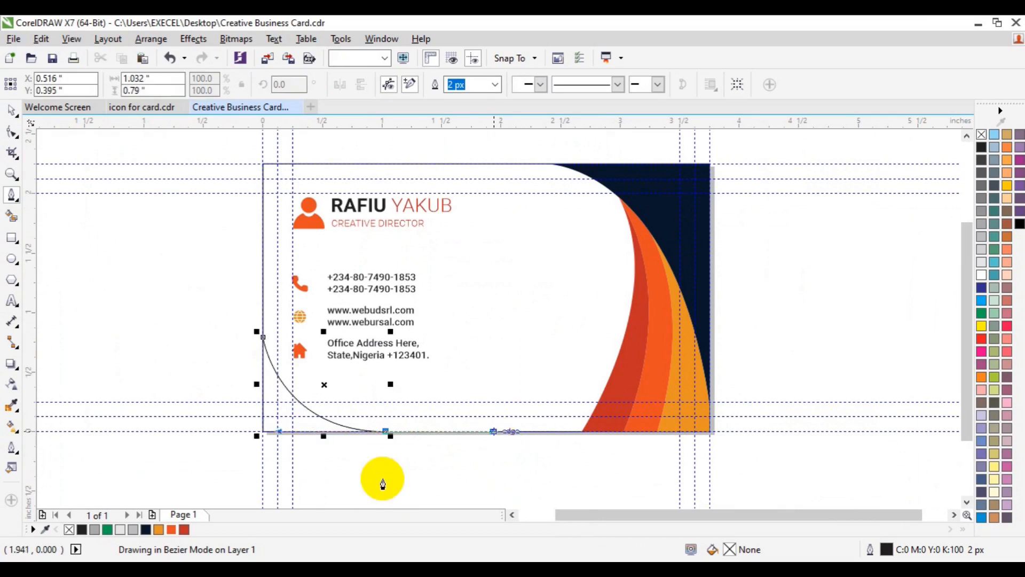
{"action": "left_click", "coordinate": [424, 495], "text": "ctrl"}
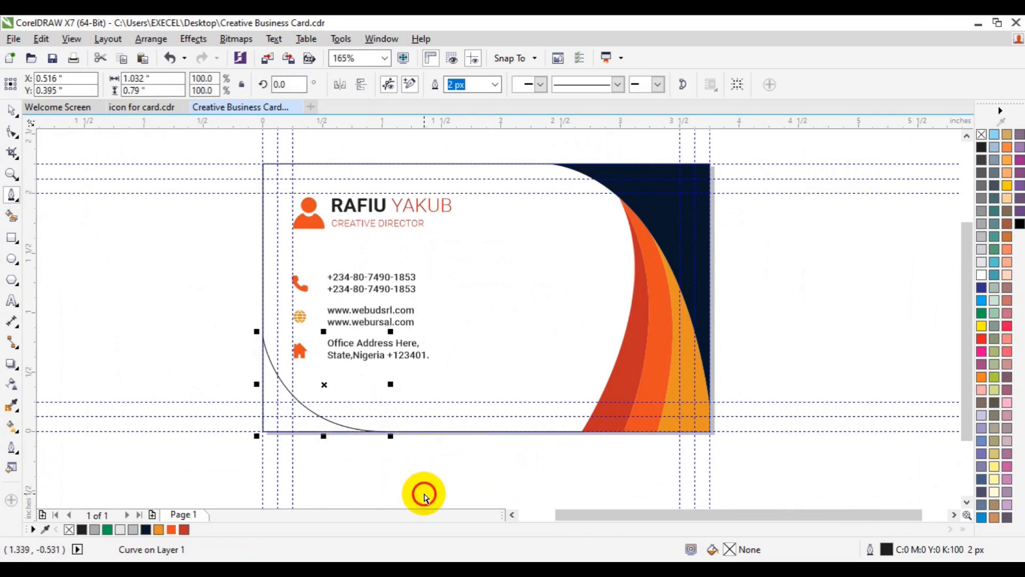
{"action": "left_click", "coordinate": [263, 314]}
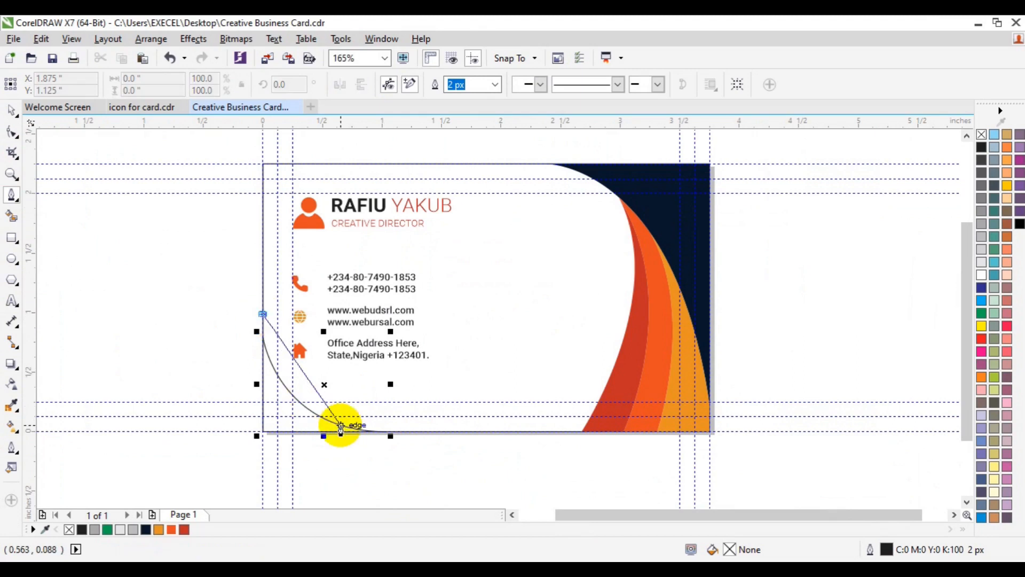
{"action": "left_click_drag", "start_coordinate": [345, 427], "coordinate": [405, 440]}
{"action": "left_click", "coordinate": [393, 479], "text": "ctrl"}
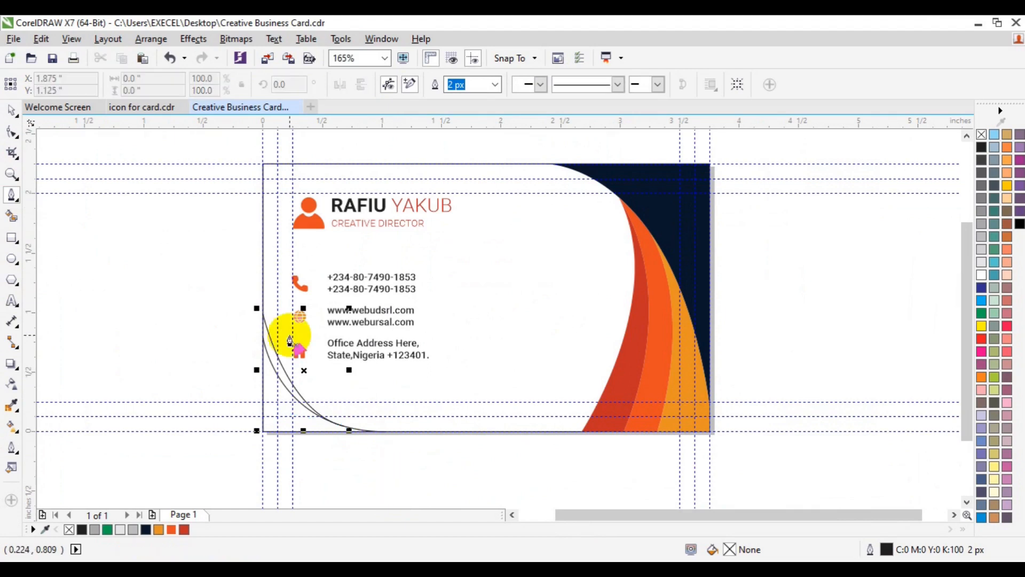
Step: Draw a closed path linking the curves from the bottom edge up to the left edge
{"action": "left_click", "coordinate": [407, 430]}
{"action": "left_click", "coordinate": [288, 381]}
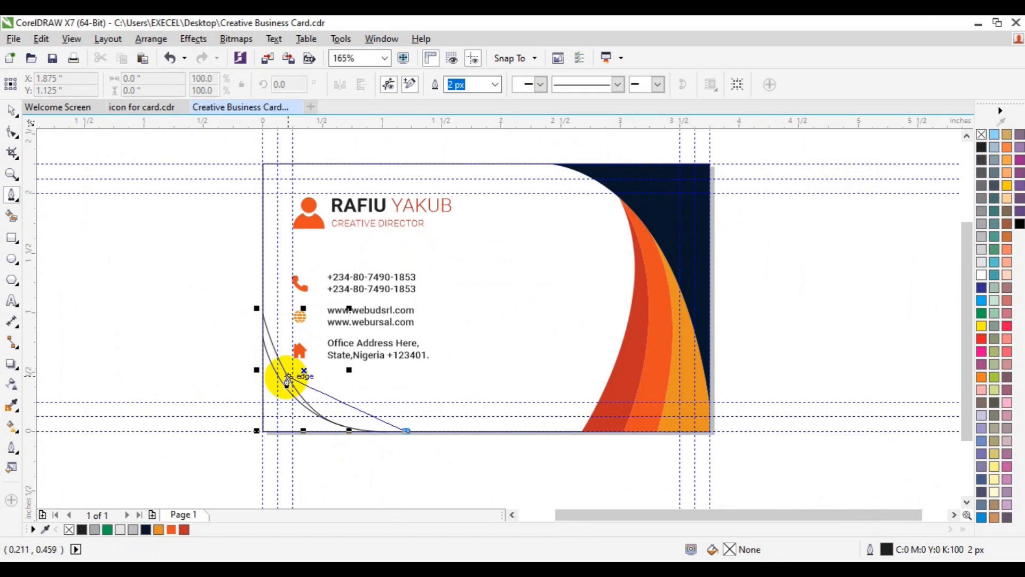
{"action": "left_click", "coordinate": [278, 361]}
{"action": "left_click", "coordinate": [262, 341]}
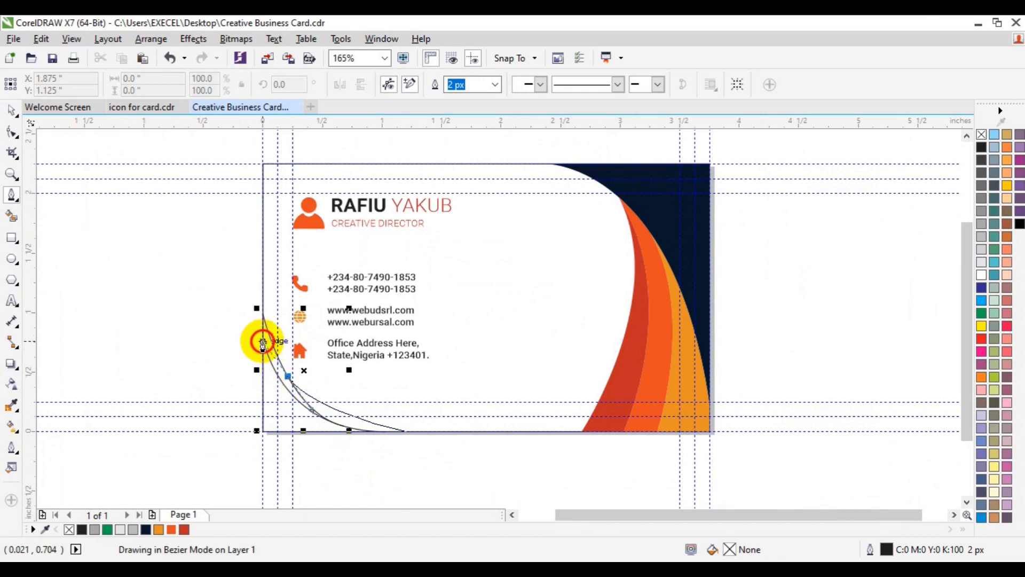
{"action": "left_click", "coordinate": [263, 342]}
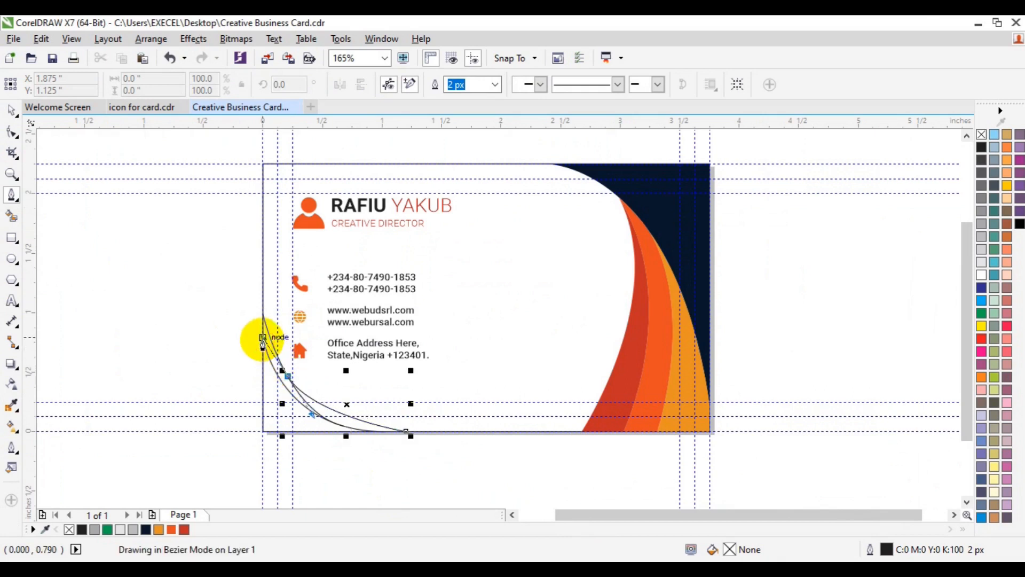
{"action": "left_click", "coordinate": [205, 394]}
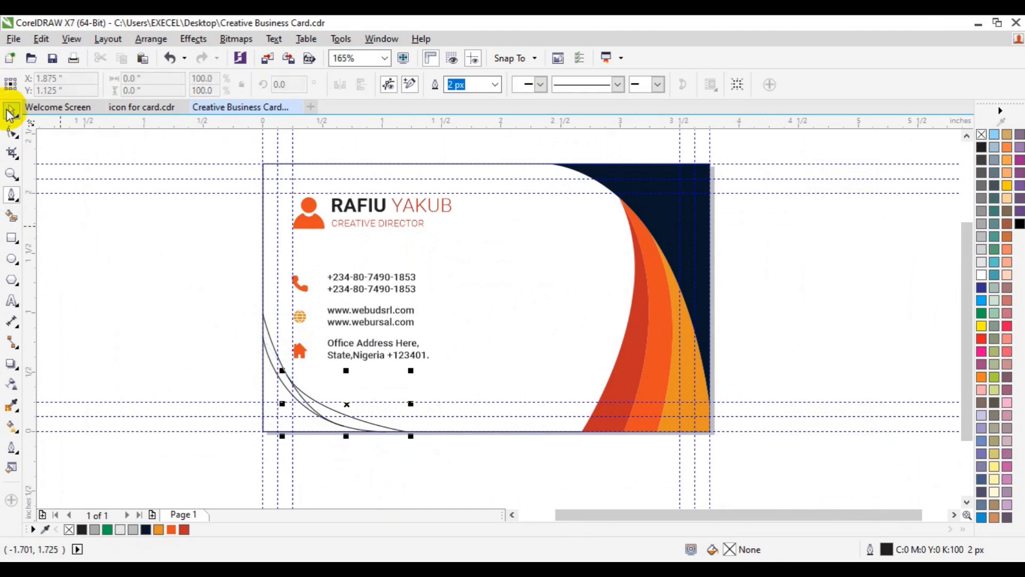
{"action": "left_click", "coordinate": [10, 177]}
{"action": "left_click", "coordinate": [321, 406]}
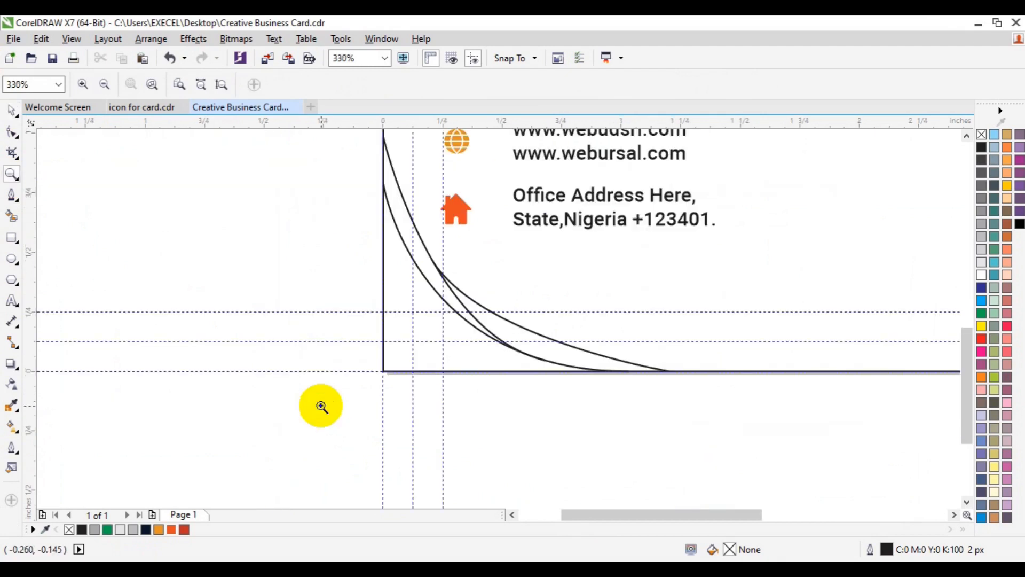
Step: Smart-fill the areas enclosed by the curves and colour the band between them red
{"action": "key", "text": "space"}
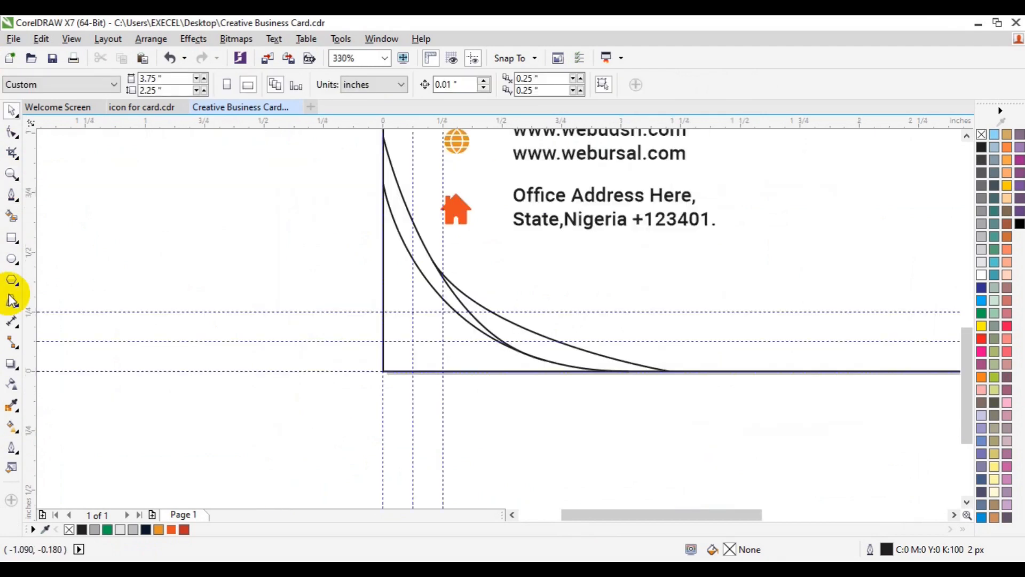
{"action": "left_click", "coordinate": [11, 216]}
{"action": "left_click", "coordinate": [393, 321]}
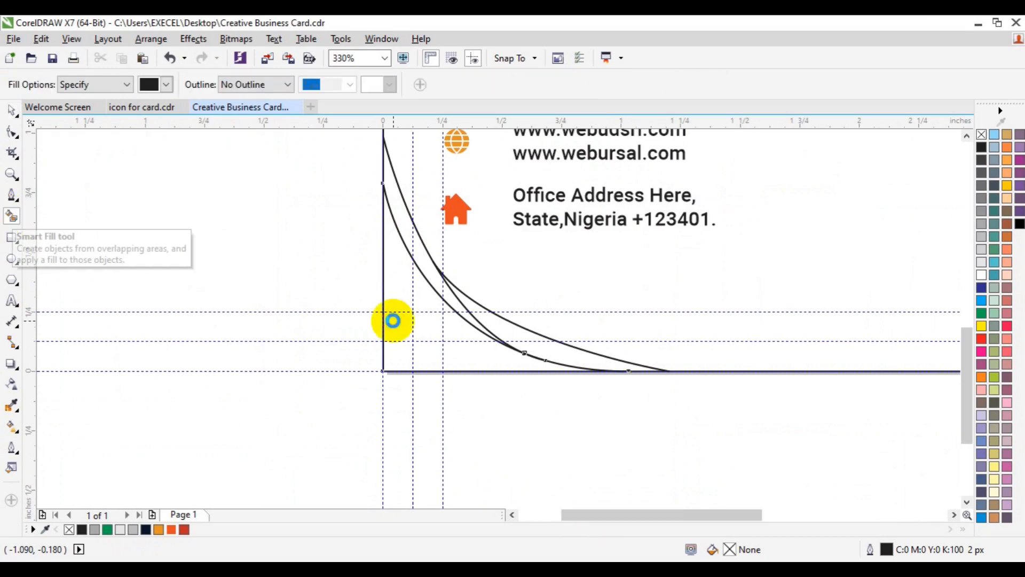
{"action": "left_click", "coordinate": [422, 260]}
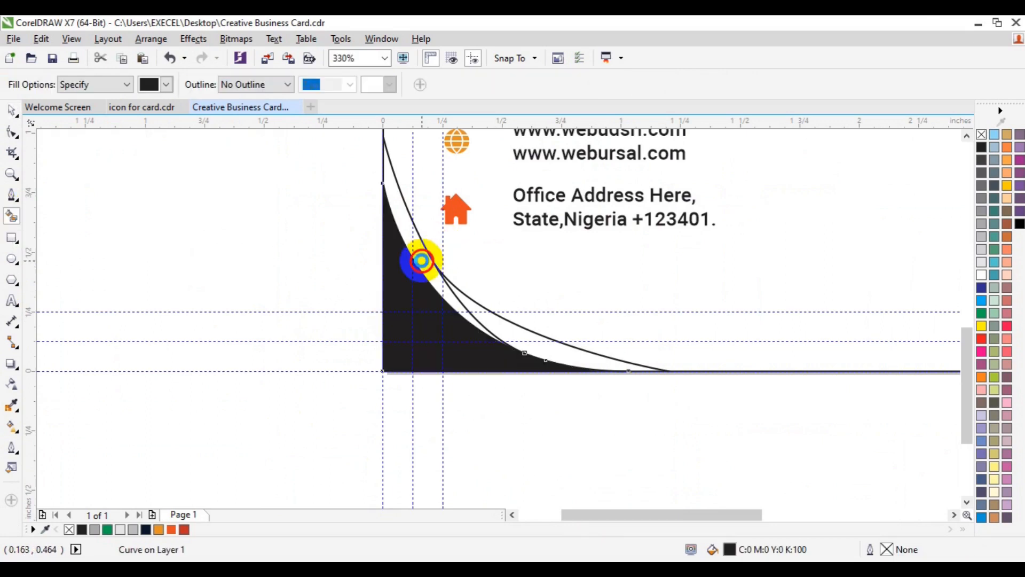
{"action": "left_click", "coordinate": [487, 318]}
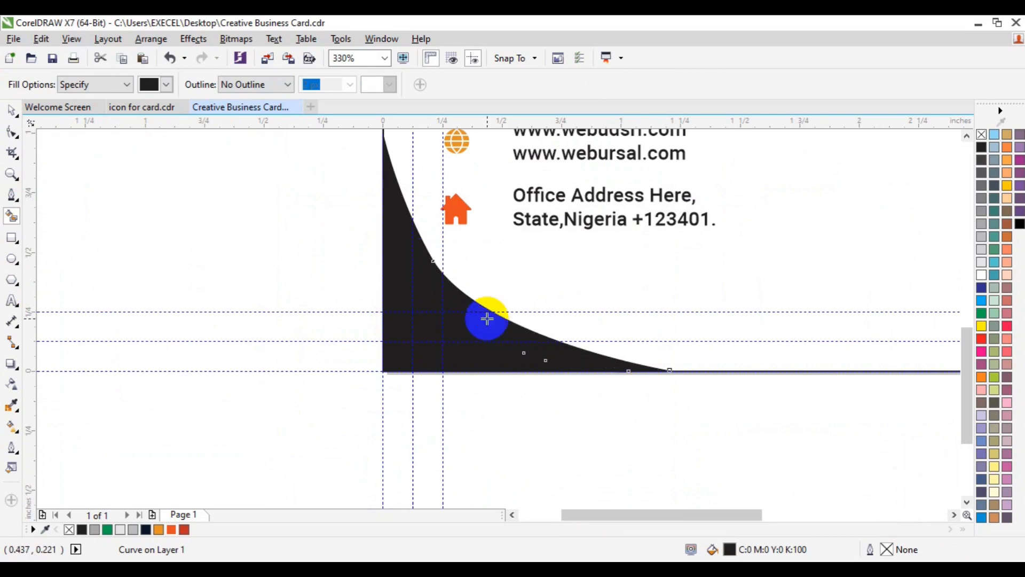
{"action": "key", "text": "space"}
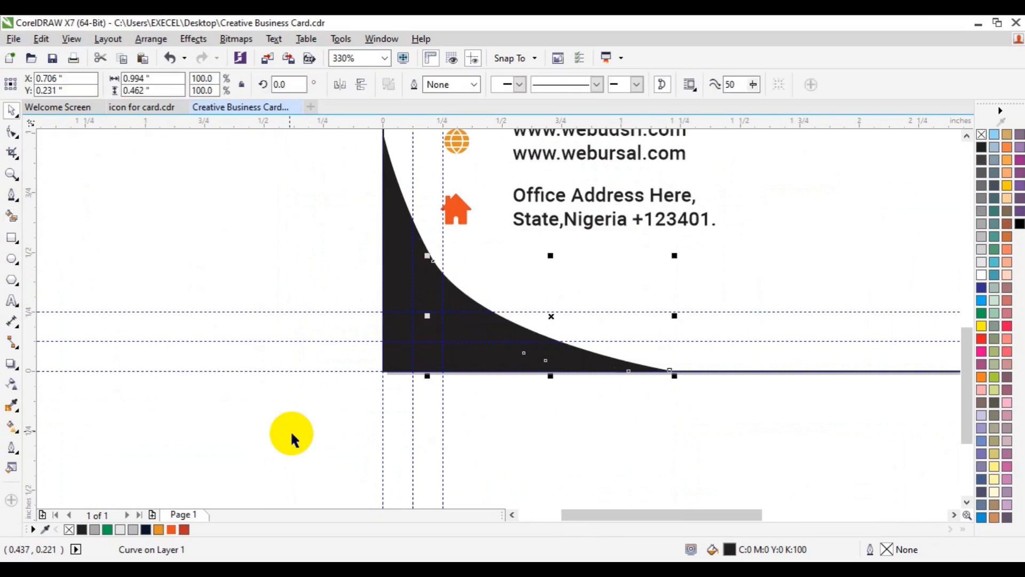
{"action": "left_click", "coordinate": [185, 529]}
{"action": "left_click", "coordinate": [347, 417]}
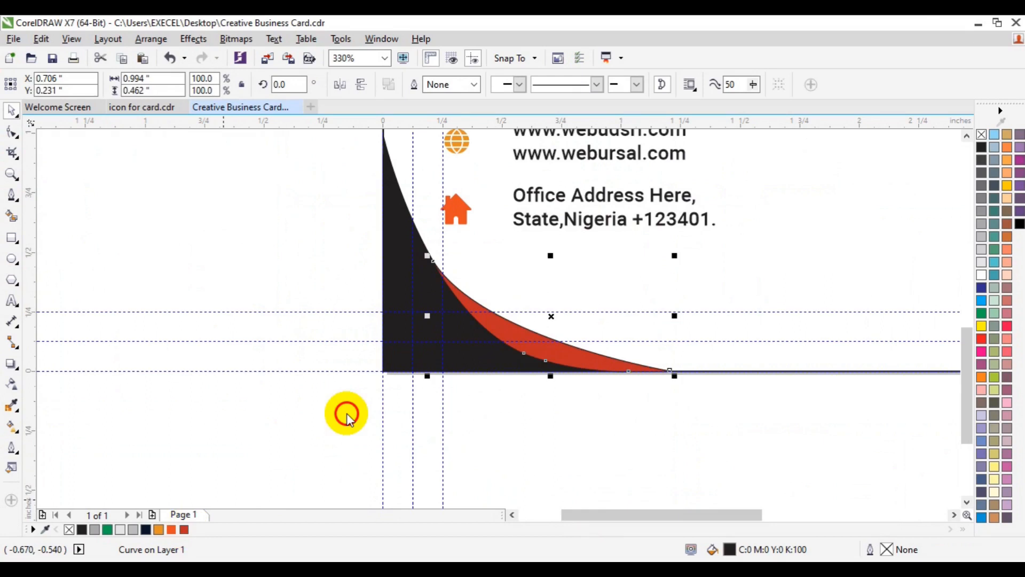
Step: Fill the curved band along the left edge orange and make the base shape navy
{"action": "left_click", "coordinate": [406, 225]}
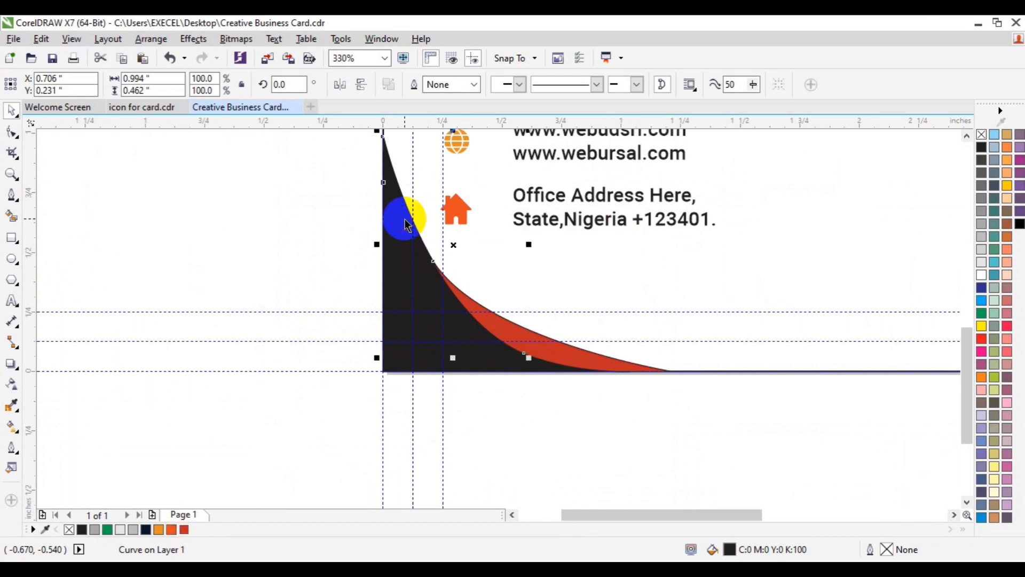
{"action": "left_click", "coordinate": [174, 517]}
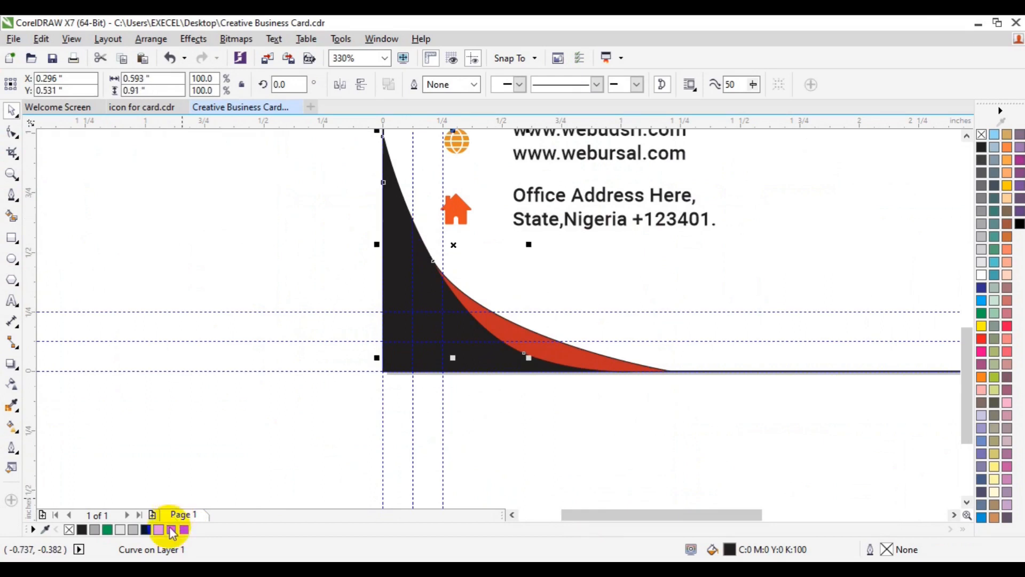
{"action": "left_click", "coordinate": [171, 529]}
{"action": "left_click", "coordinate": [399, 353]}
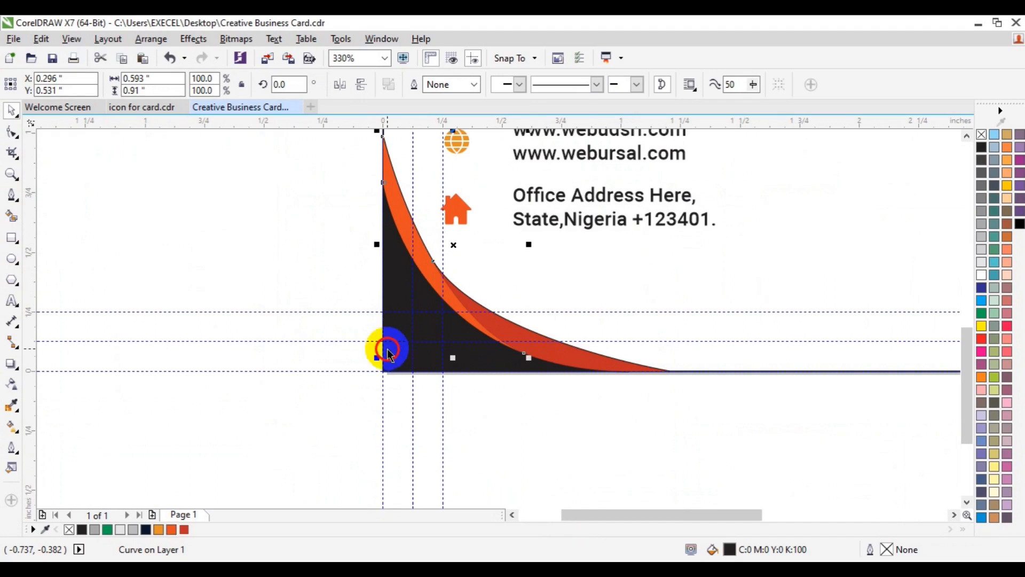
{"action": "left_click", "coordinate": [388, 354]}
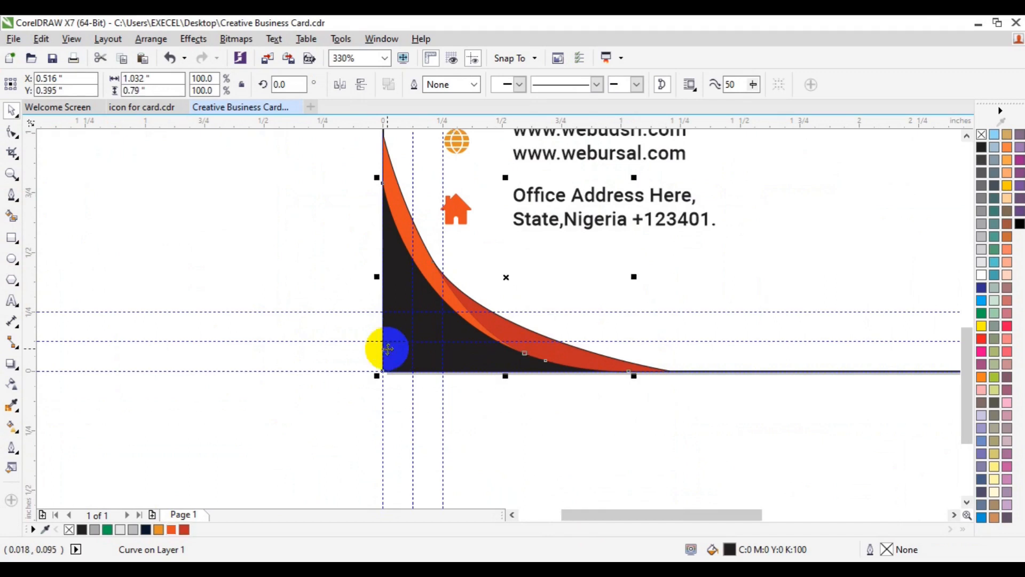
{"action": "left_click", "coordinate": [146, 528]}
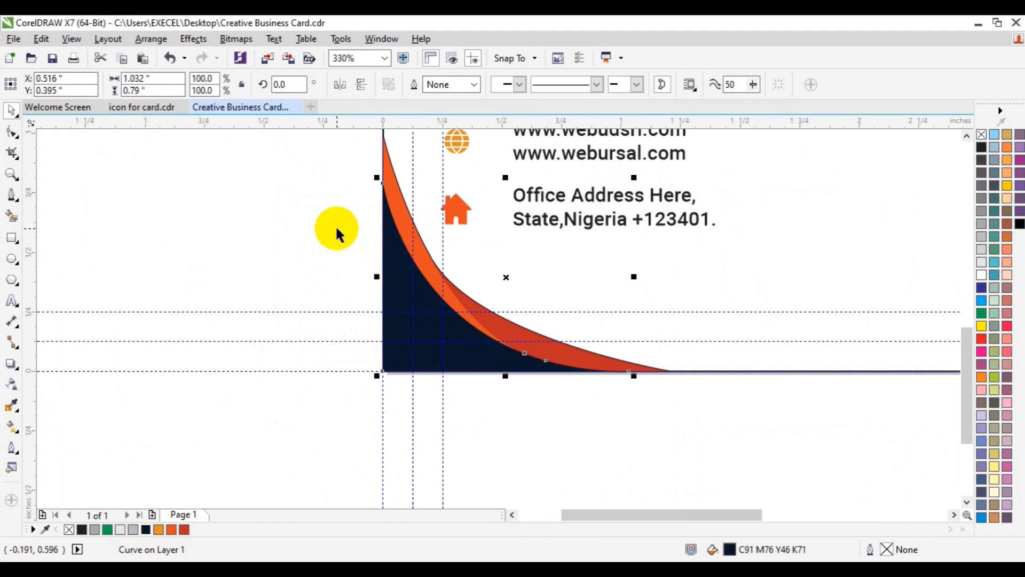
{"action": "left_click", "coordinate": [12, 173]}
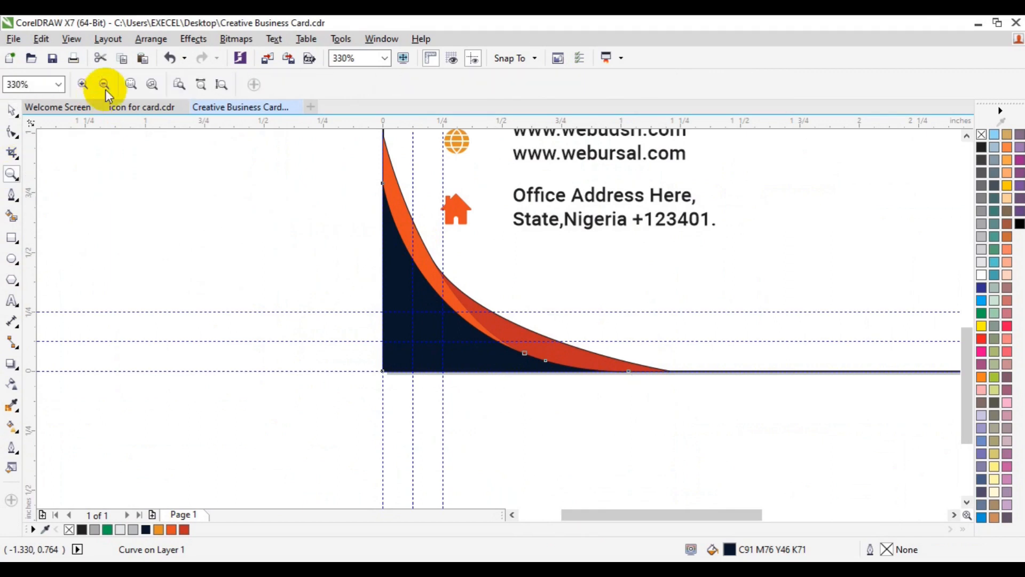
{"action": "left_click", "coordinate": [105, 88]}
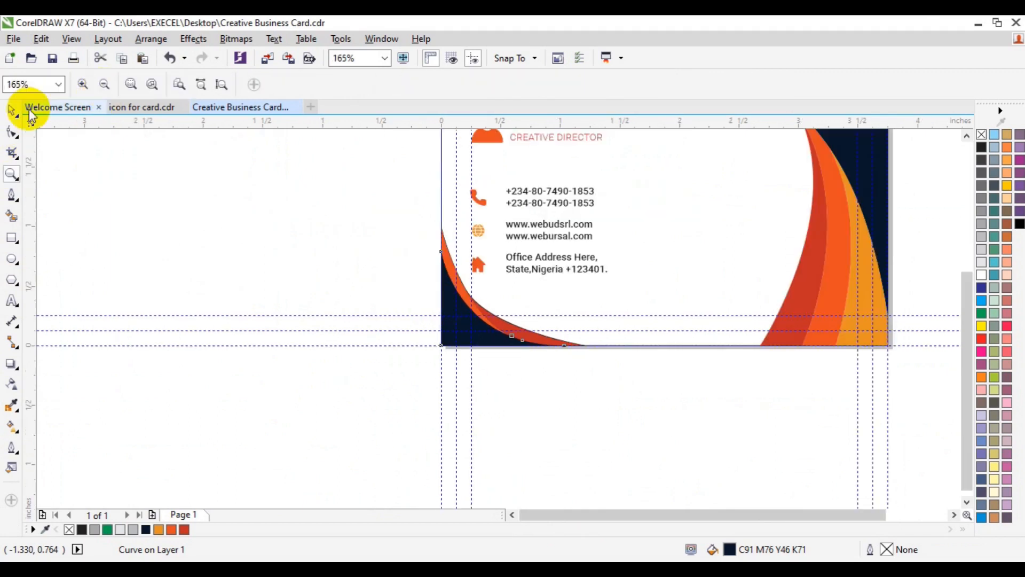
Step: Delete the navy corner shape from the card's bottom-left
{"action": "left_click", "coordinate": [12, 110]}
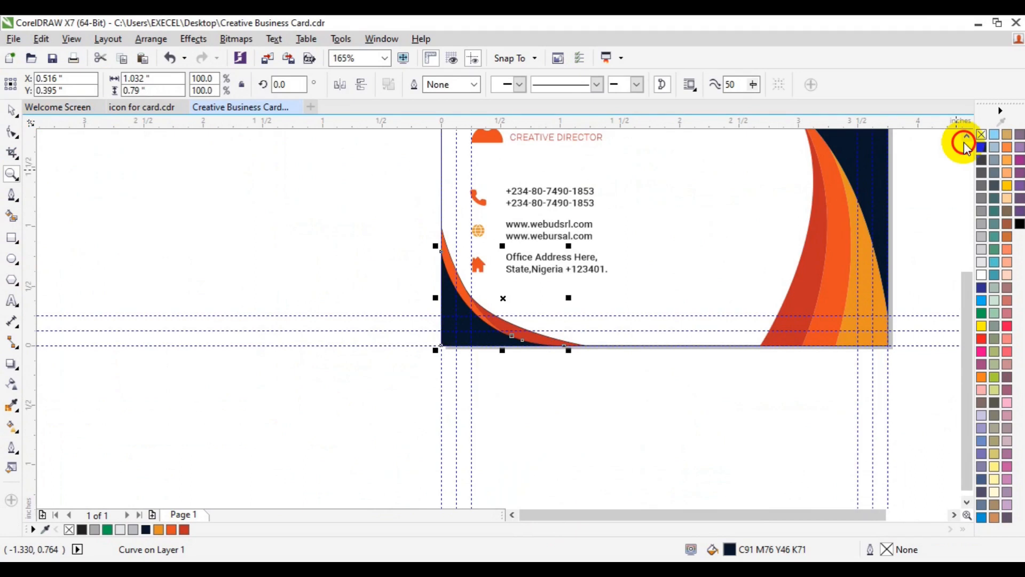
{"action": "left_click", "coordinate": [964, 138]}
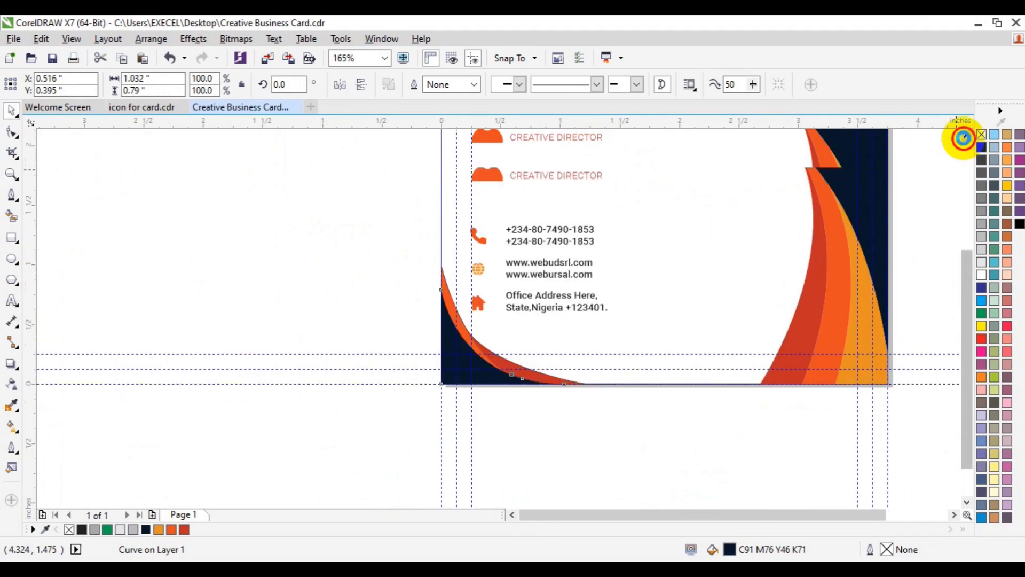
{"action": "left_click", "coordinate": [964, 138]}
{"action": "left_click_drag", "start_coordinate": [351, 287], "coordinate": [465, 458]}
{"action": "left_click", "coordinate": [482, 424]}
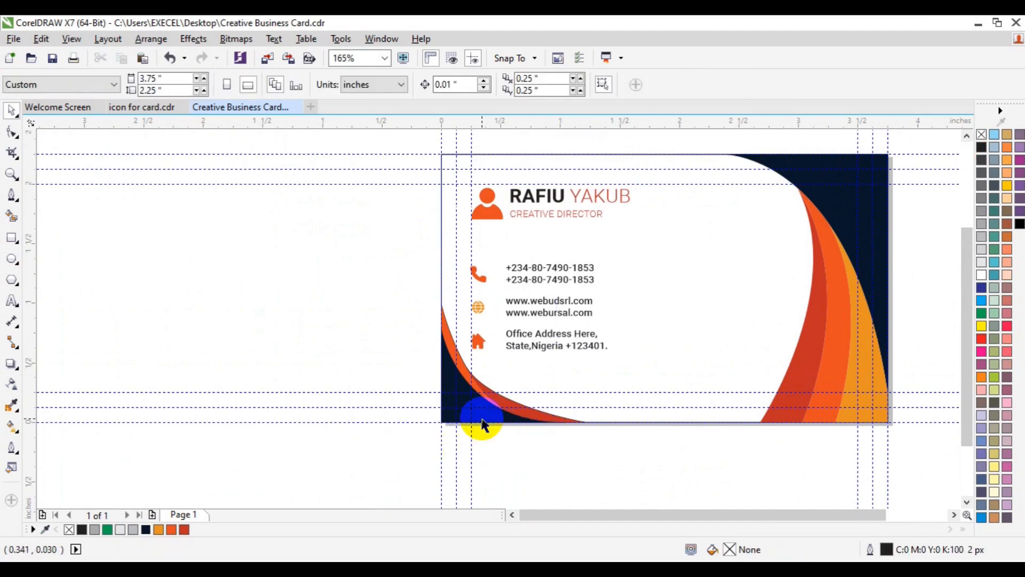
{"action": "left_click", "coordinate": [482, 425]}
{"action": "key", "text": "Delete"}
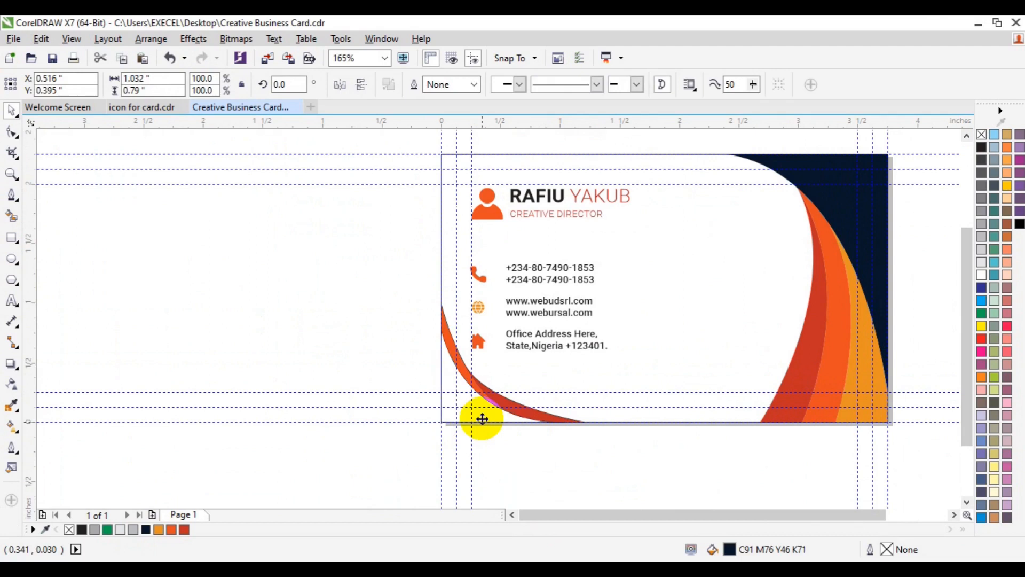
{"action": "key", "text": "Escape"}
Step: Delete the orange curved band at the lower left
{"action": "left_click", "coordinate": [507, 405]}
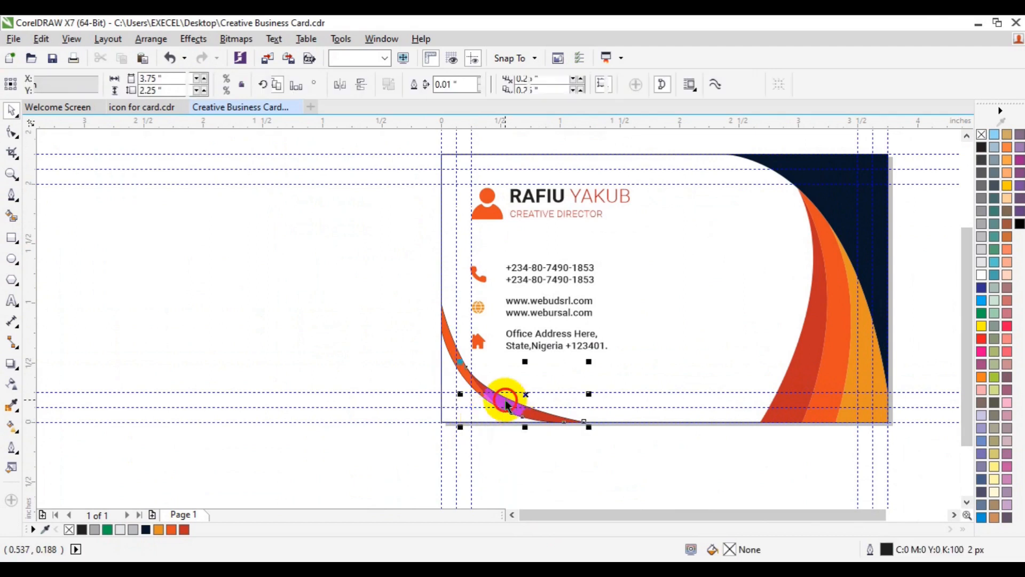
{"action": "left_click", "coordinate": [506, 404]}
{"action": "left_click", "coordinate": [496, 407]}
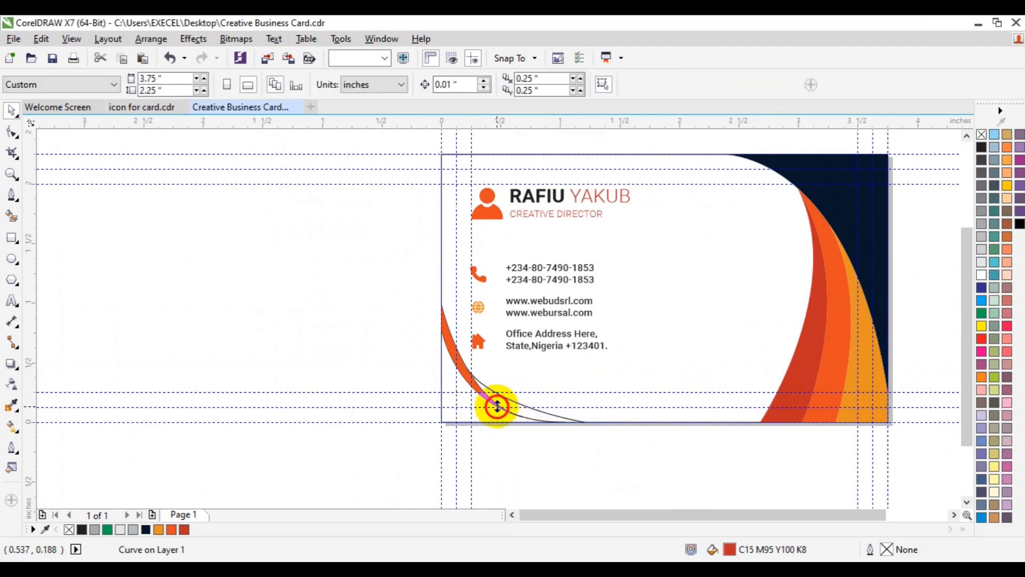
{"action": "left_click", "coordinate": [497, 406]}
{"action": "left_click", "coordinate": [497, 407]}
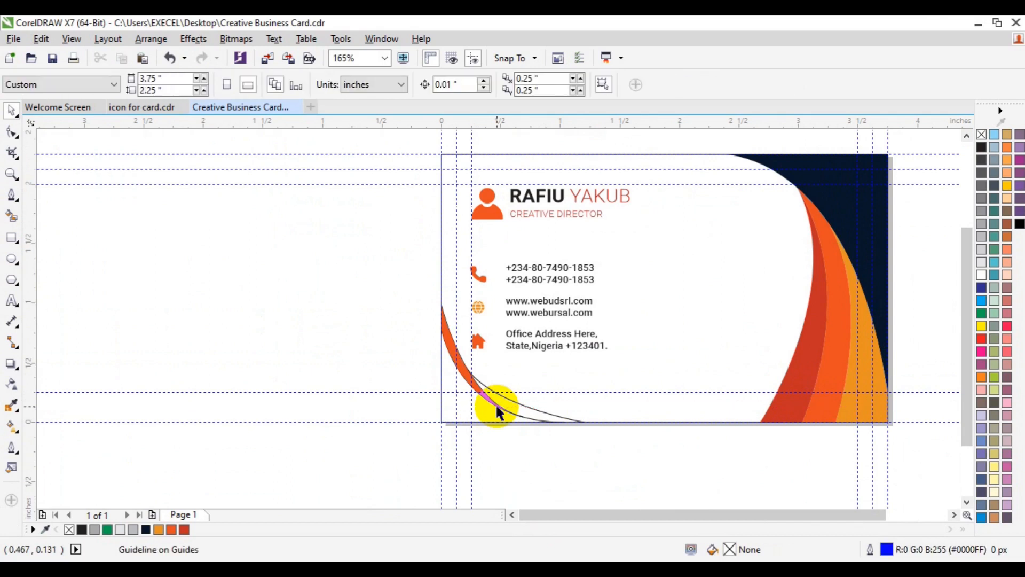
{"action": "left_click", "coordinate": [495, 407]}
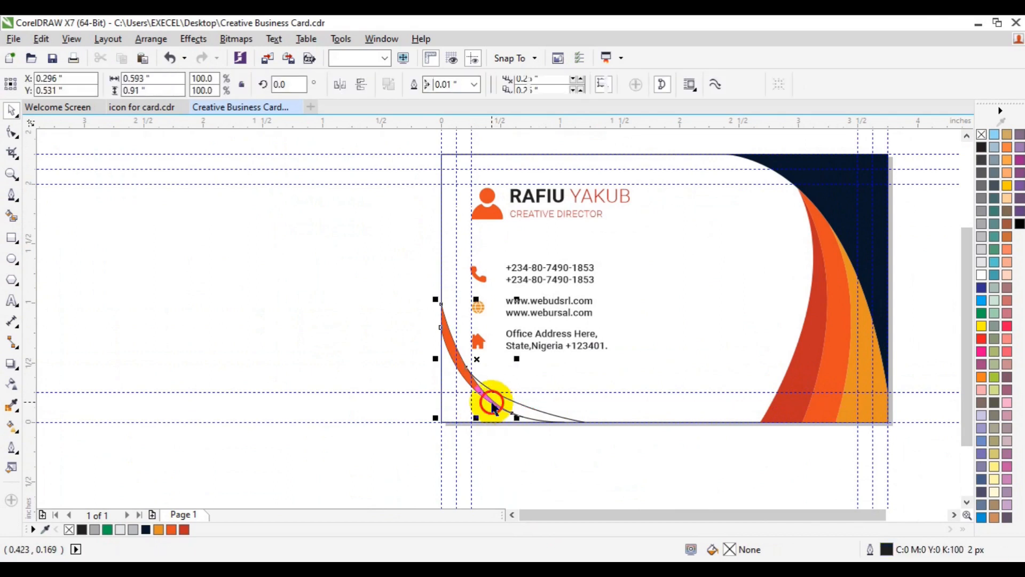
{"action": "left_click", "coordinate": [495, 407]}
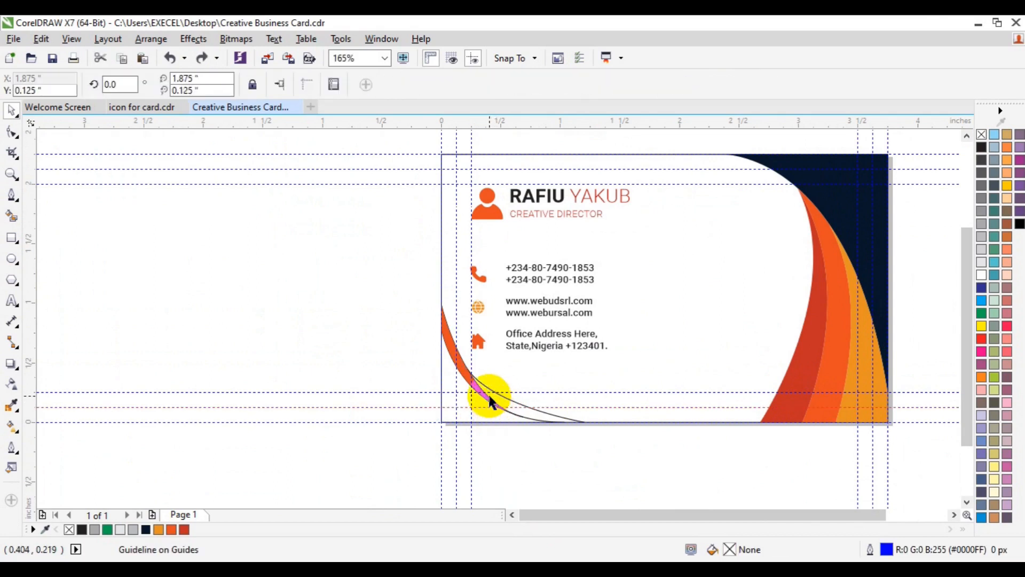
{"action": "left_click", "coordinate": [490, 398]}
{"action": "key", "text": "Delete"}
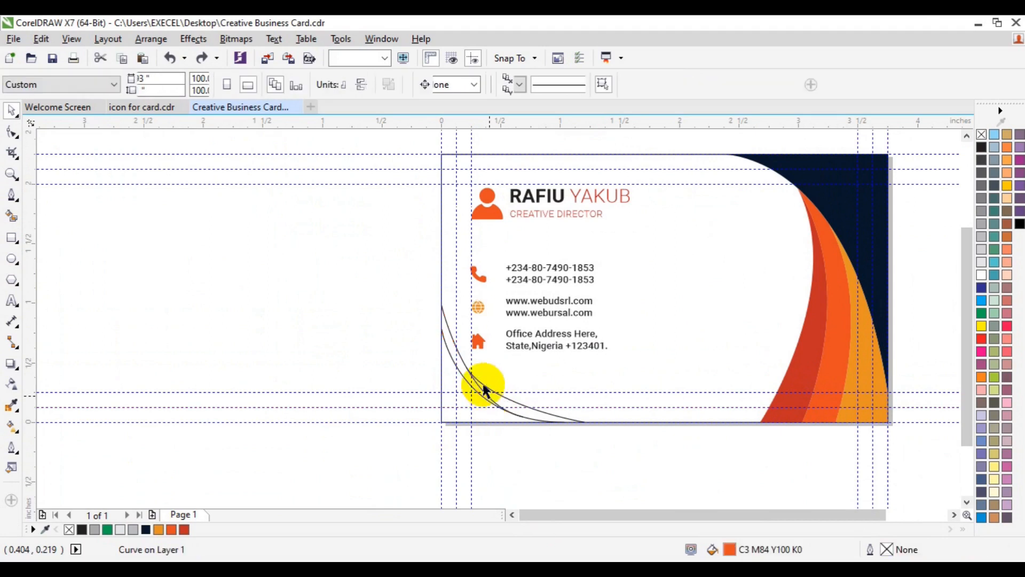
Step: Delete the three leftover outline curves in the bottom-left corner
{"action": "left_click", "coordinate": [485, 389]}
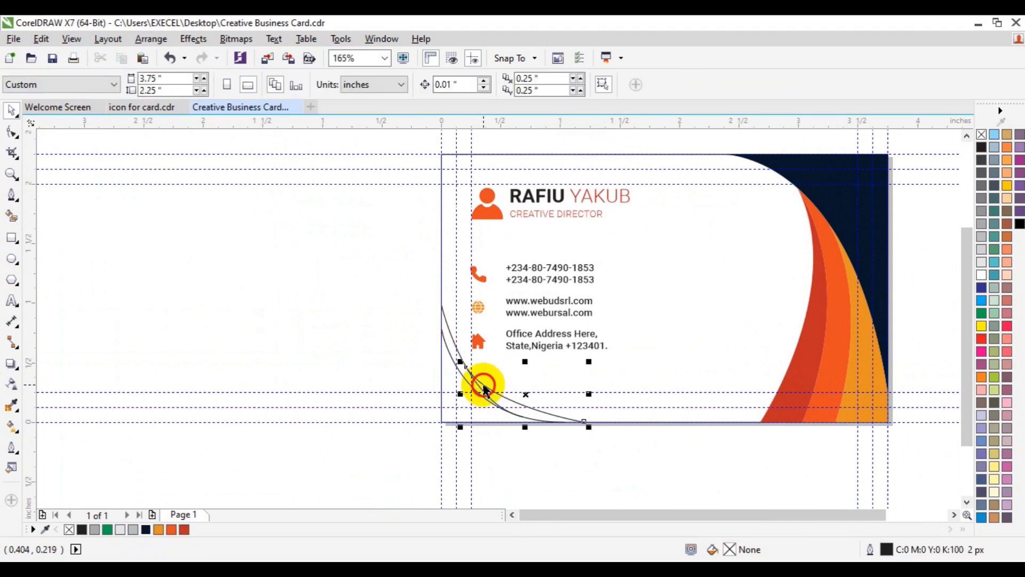
{"action": "key", "text": "Delete"}
{"action": "left_click", "coordinate": [479, 386]}
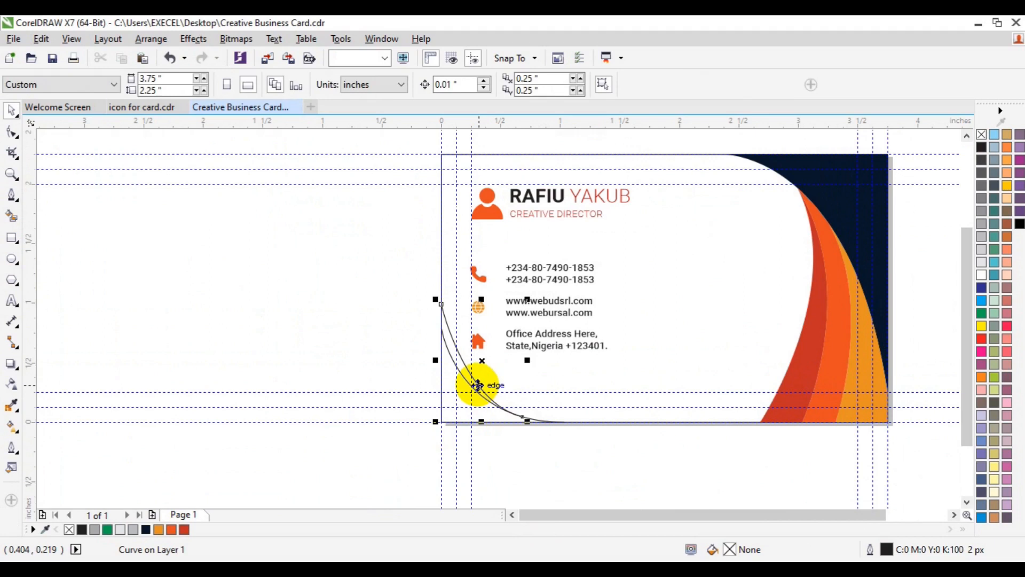
{"action": "key", "text": "Delete"}
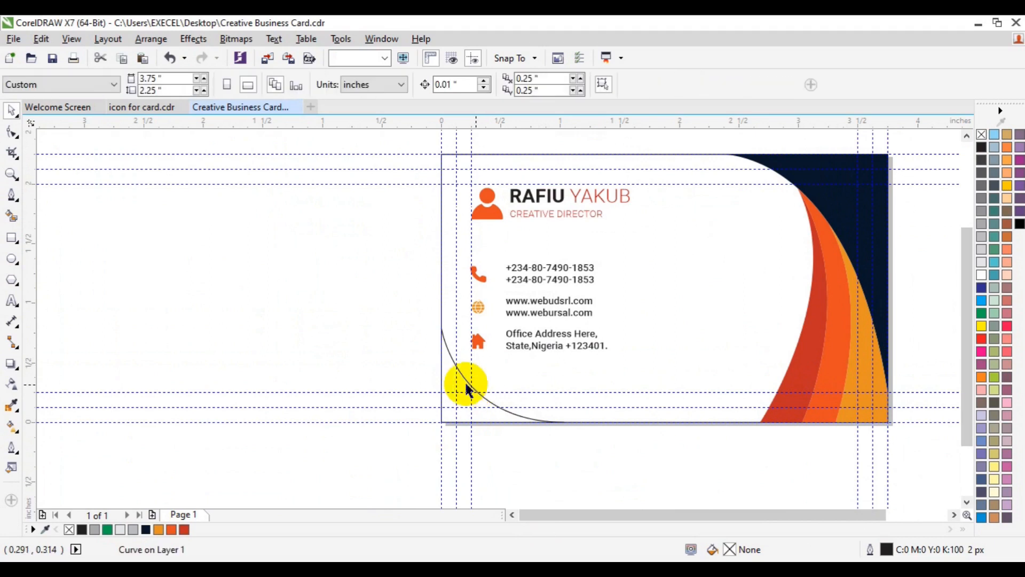
{"action": "left_click", "coordinate": [467, 385]}
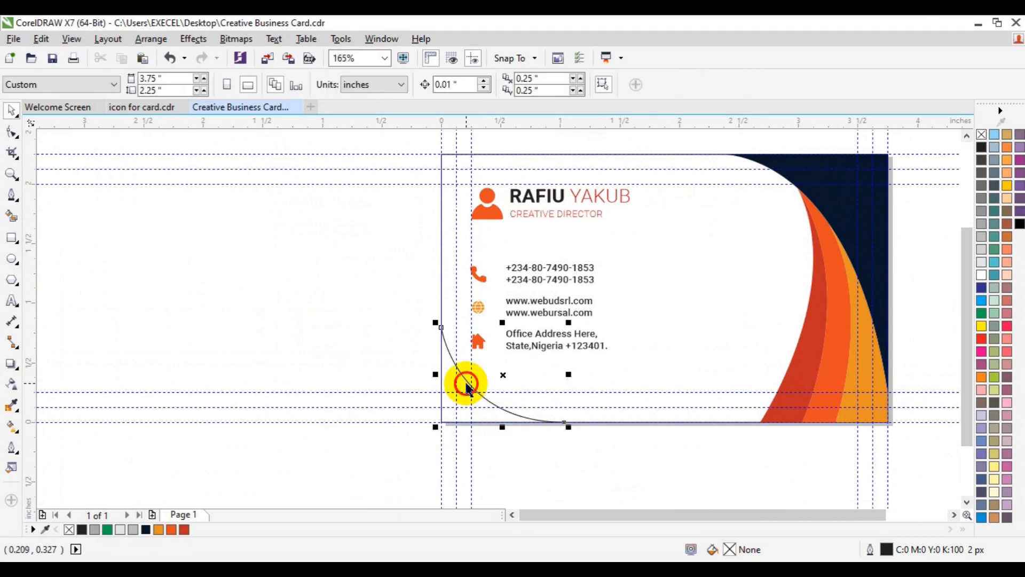
{"action": "key", "text": "Delete"}
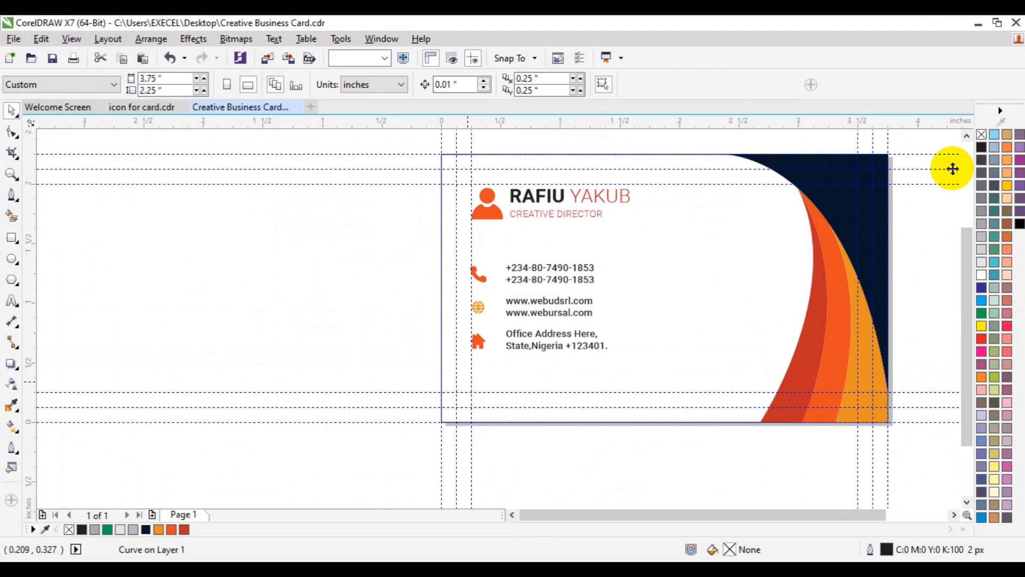
{"action": "left_click", "coordinate": [967, 136]}
{"action": "left_click", "coordinate": [389, 377]}
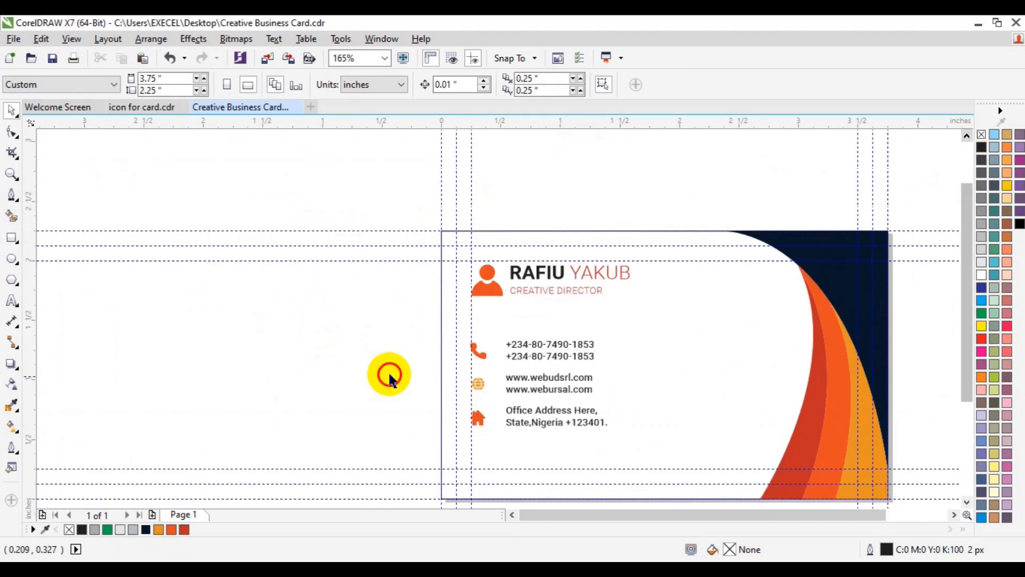
{"action": "left_click", "coordinate": [12, 238]}
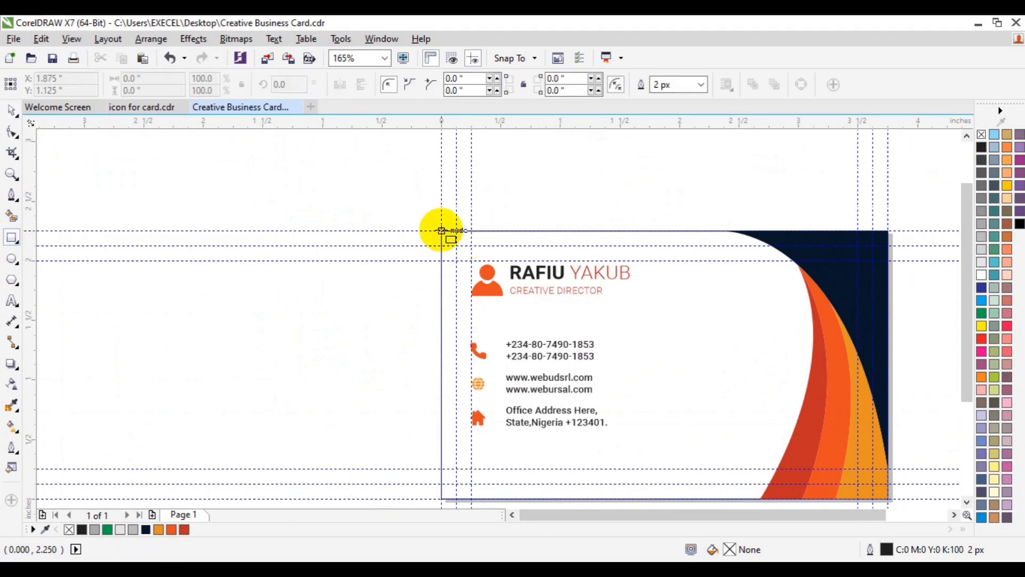
{"action": "left_click_drag", "start_coordinate": [441, 231], "coordinate": [471, 304]}
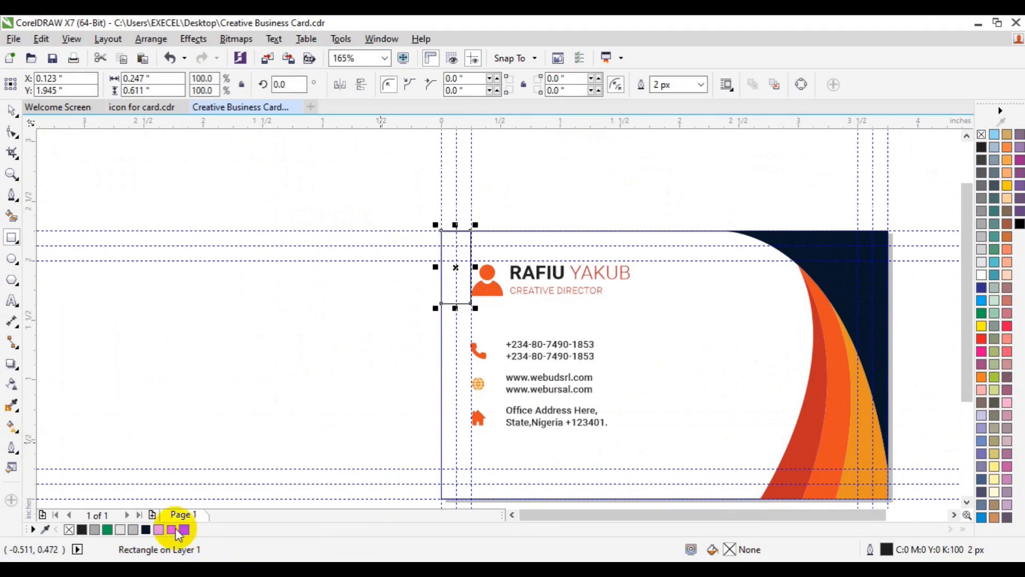
{"action": "left_click", "coordinate": [171, 529]}
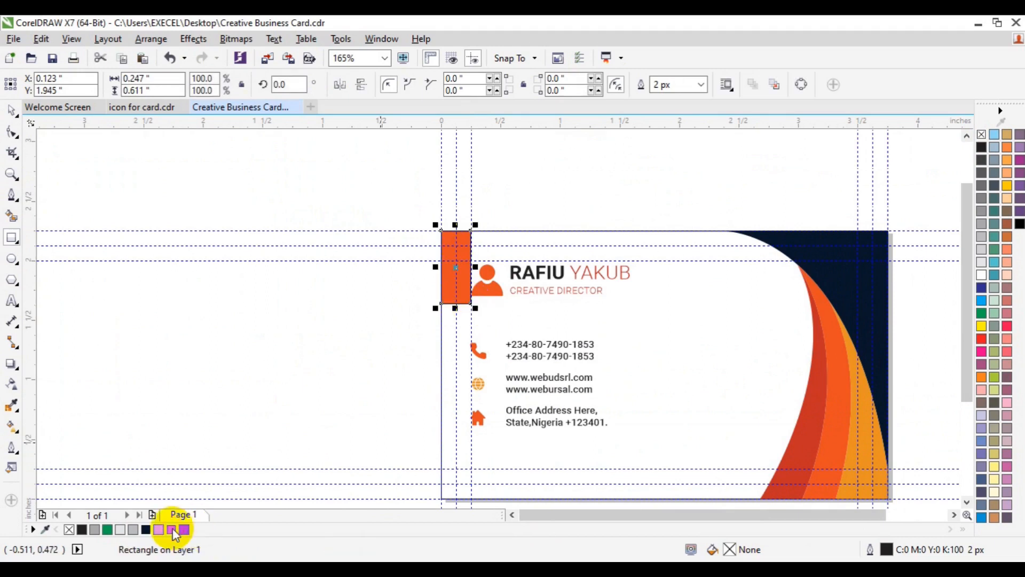
{"action": "left_click", "coordinate": [147, 530]}
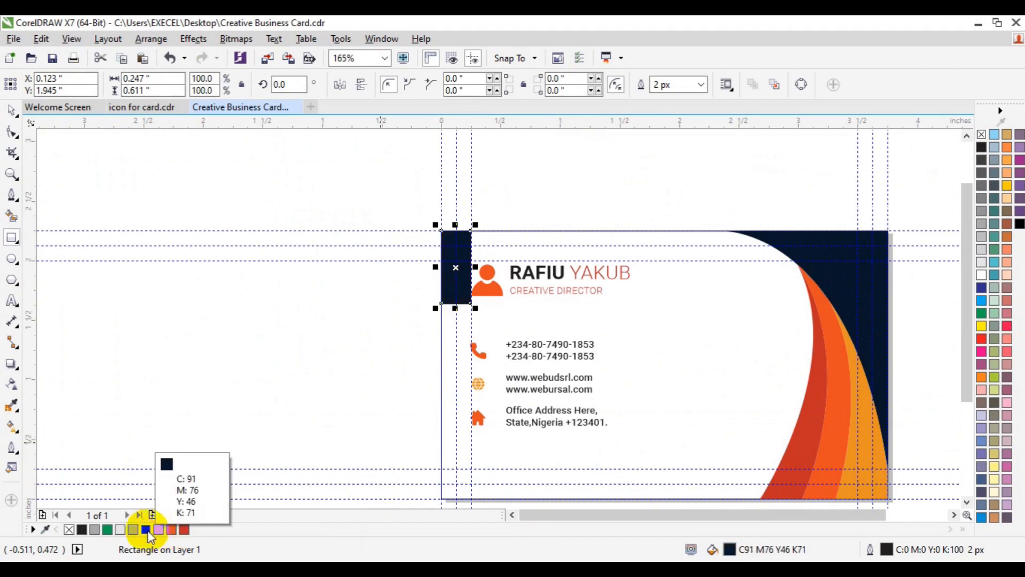
{"action": "key", "text": "Delete"}
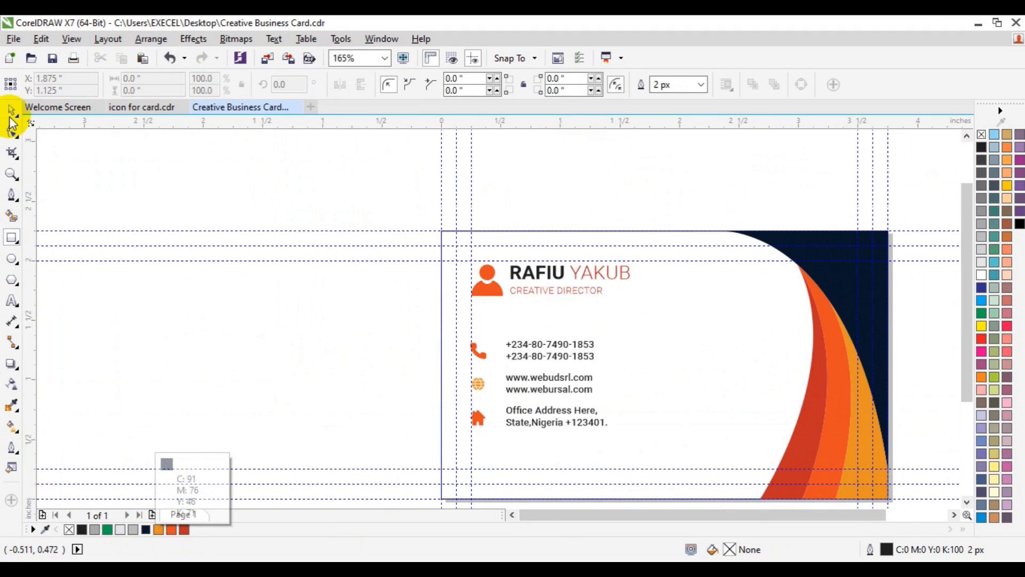
{"action": "left_click", "coordinate": [555, 442]}
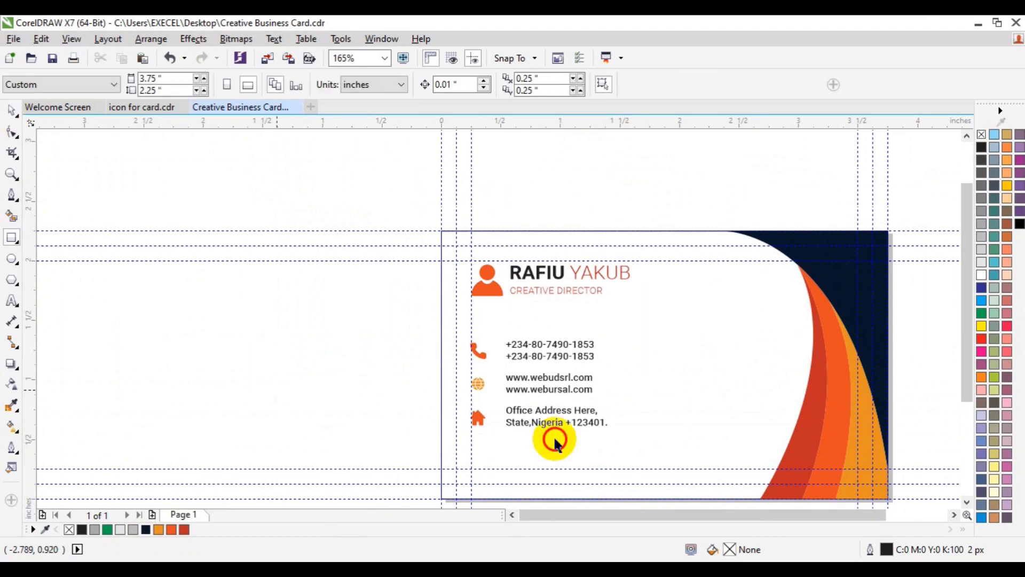
{"action": "left_click", "coordinate": [951, 516]}
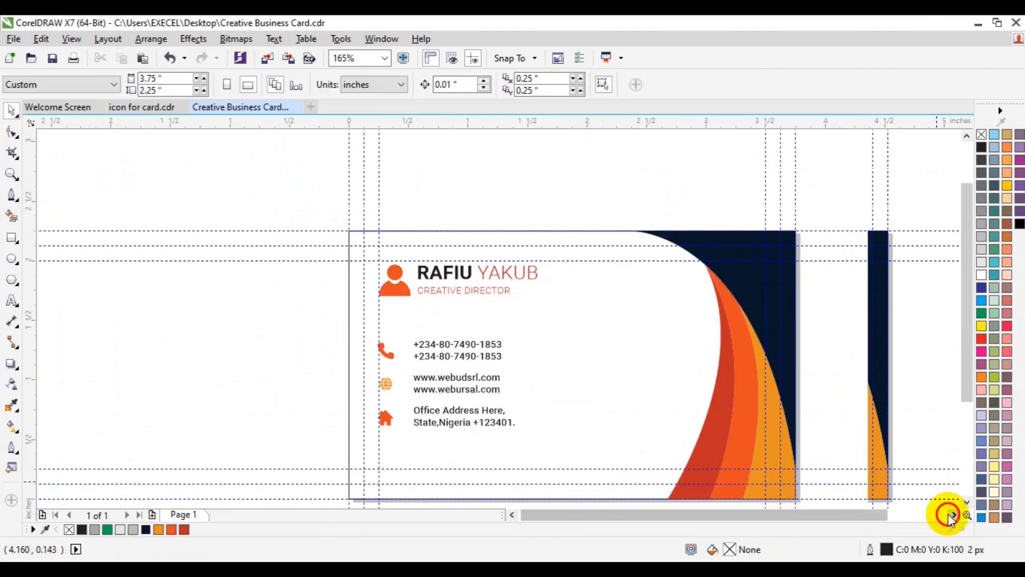
{"action": "left_click", "coordinate": [966, 502]}
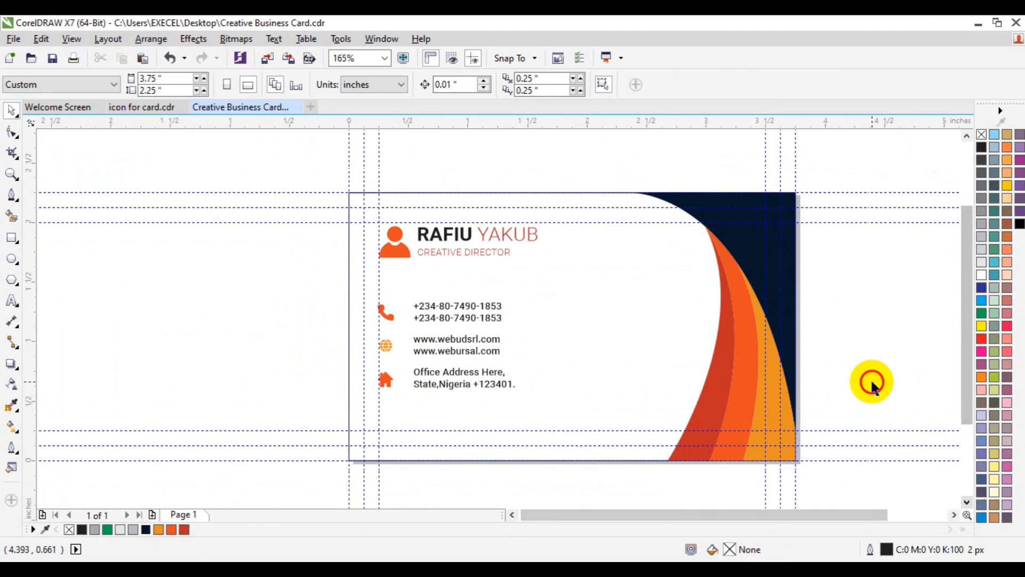